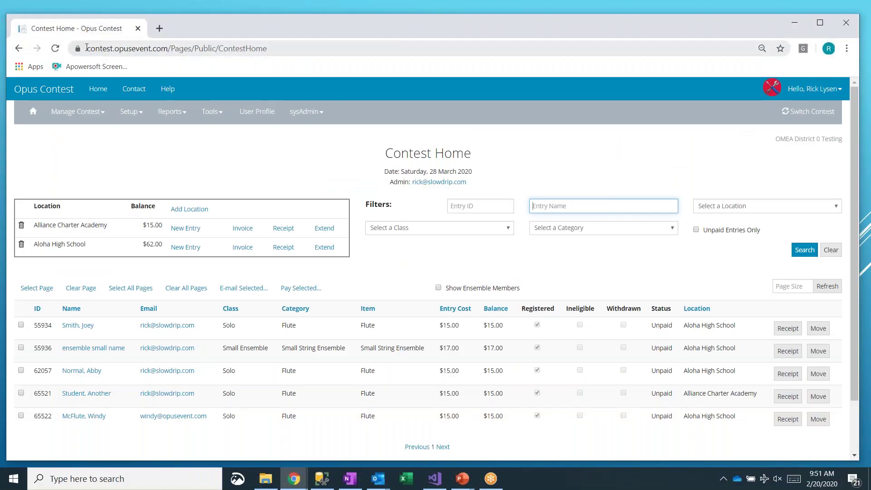
Select part of the Opus Contest site address in Chrome's address bar
drag(86, 48, 194, 48)
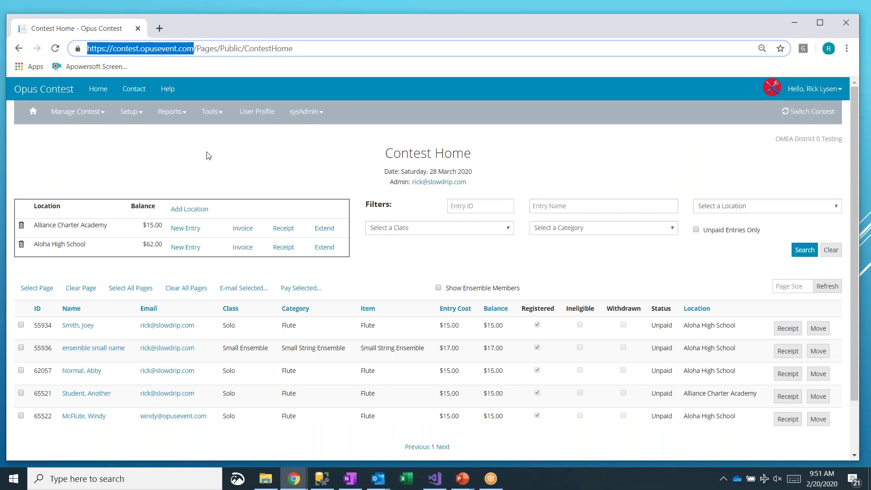
click(208, 156)
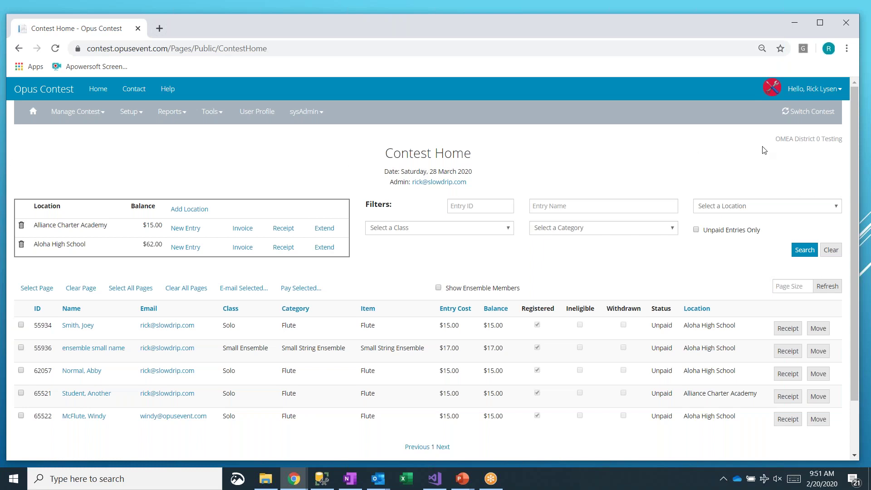
drag(770, 143, 843, 141)
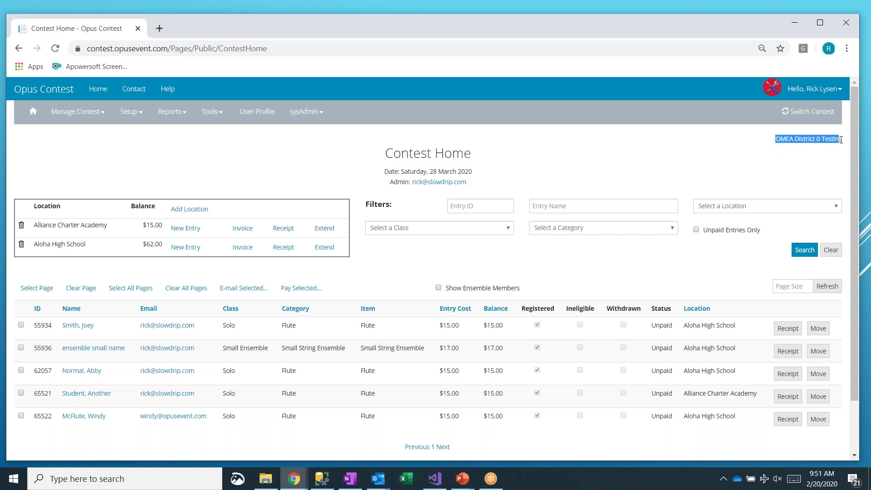
click(843, 141)
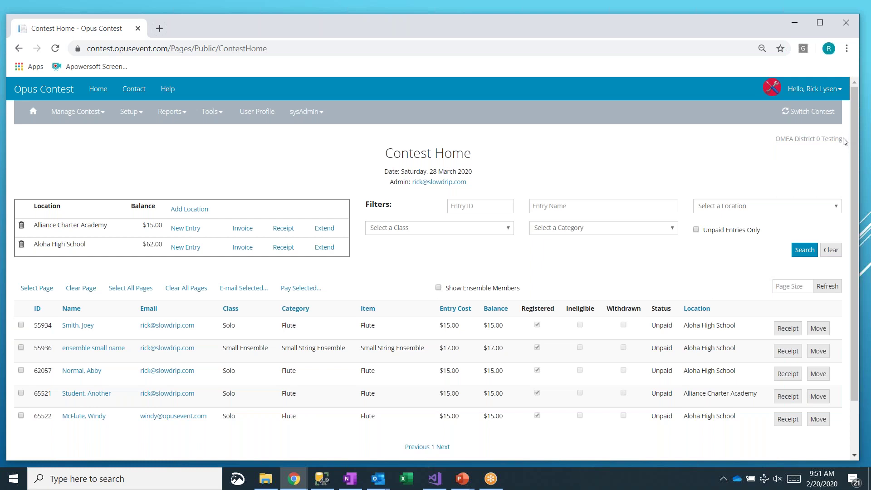
mouse_move(775, 139)
mouse_down()
mouse_move(834, 139)
mouse_move(775, 138)
mouse_up()
triple_click(841, 140)
click(573, 161)
Look through the Manage Contest, Setup, Reports and Tools menus, then open Manage Contest > Entry List
click(73, 117)
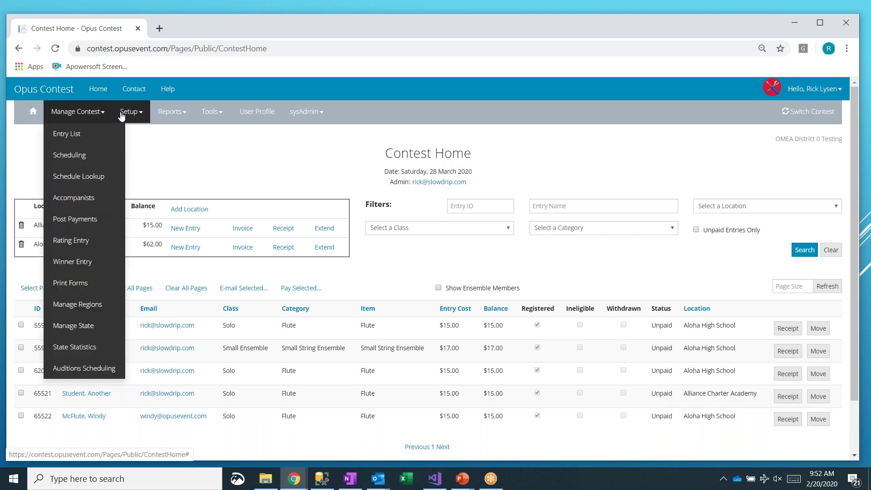
click(129, 112)
click(160, 114)
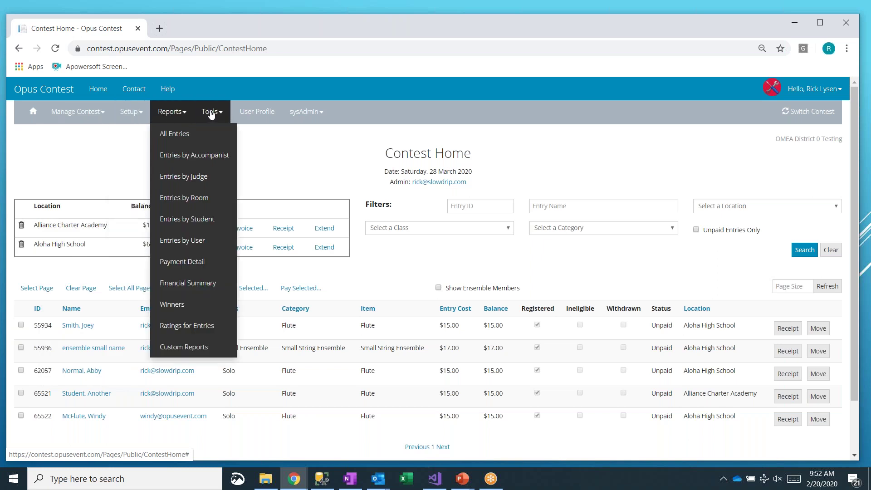
click(210, 112)
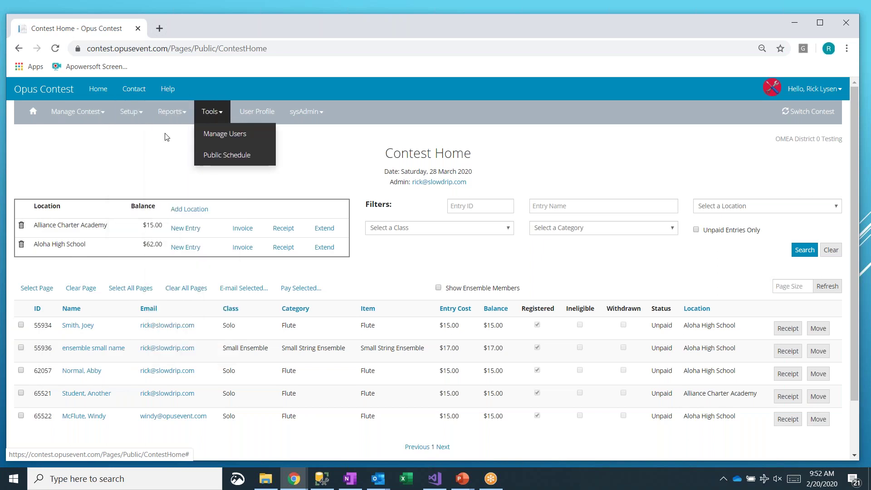
click(79, 117)
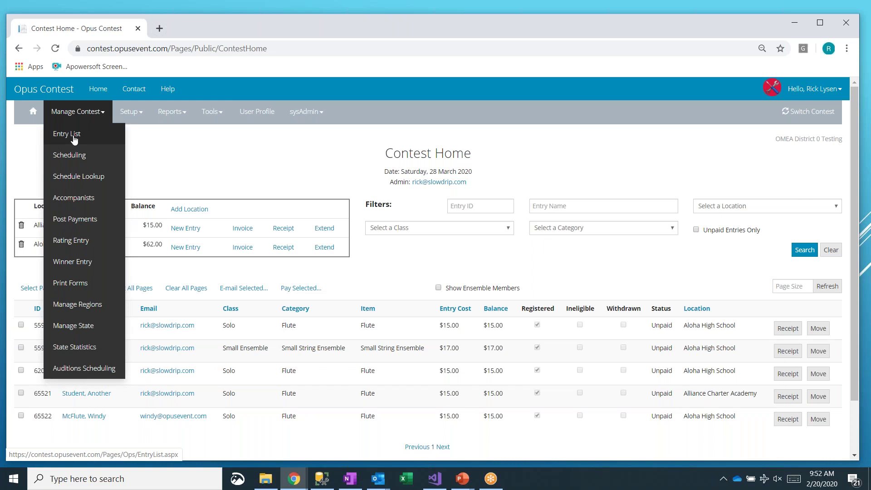
click(74, 139)
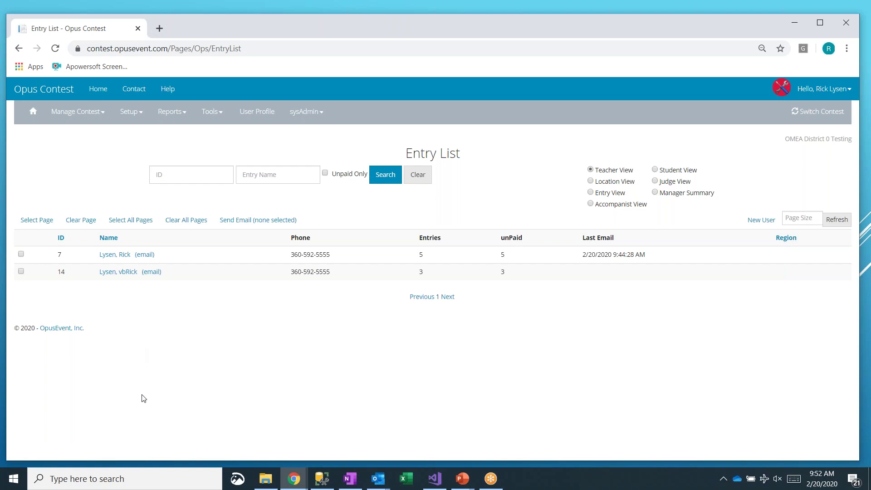
click(615, 182)
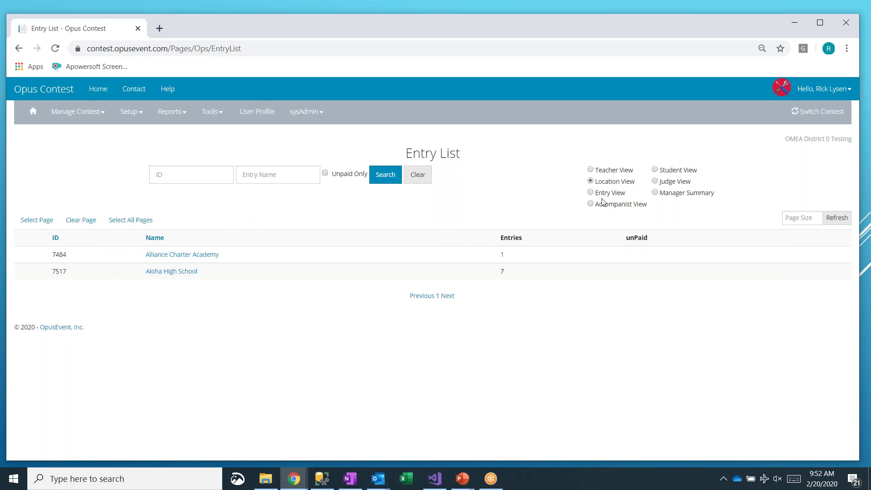
click(603, 193)
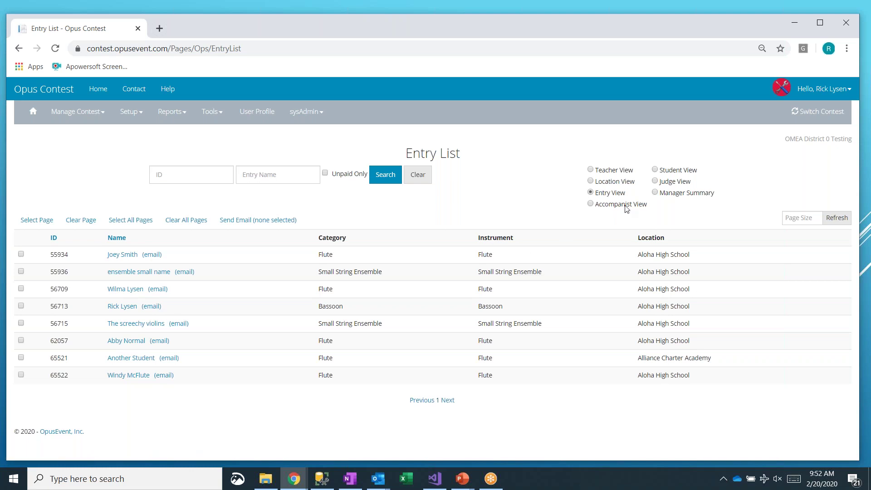
click(626, 208)
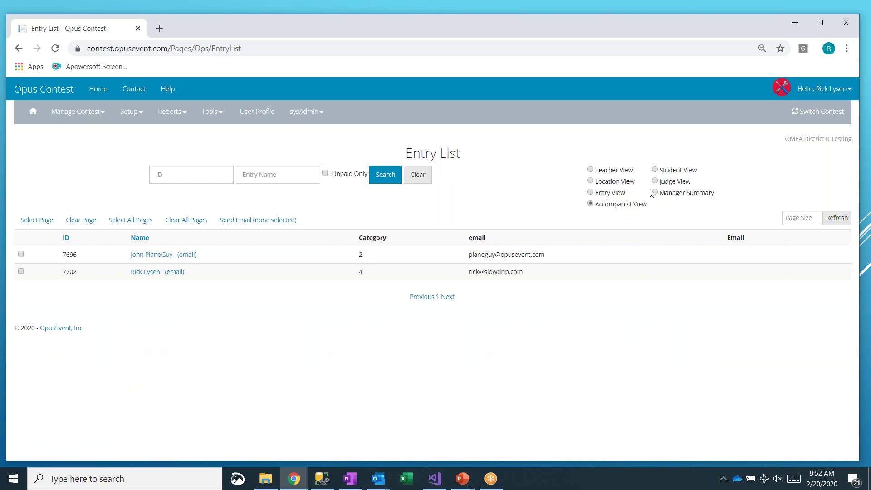
click(667, 174)
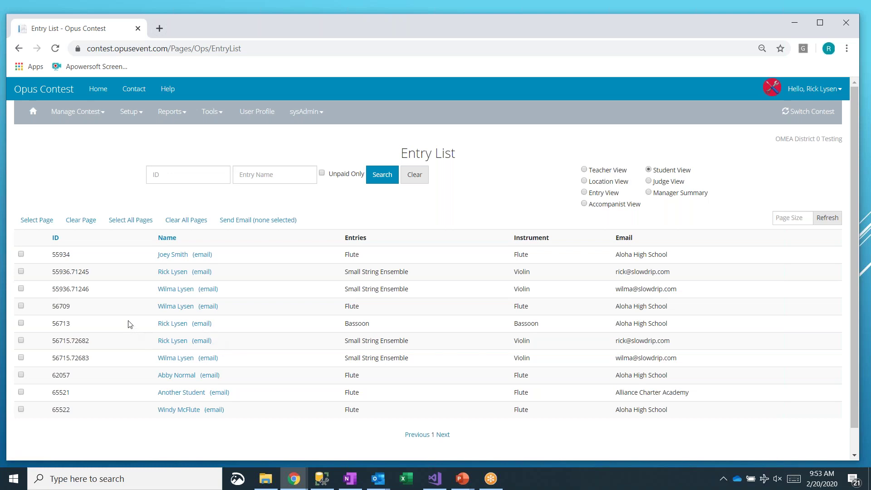
drag(130, 324, 350, 333)
drag(417, 342, 342, 346)
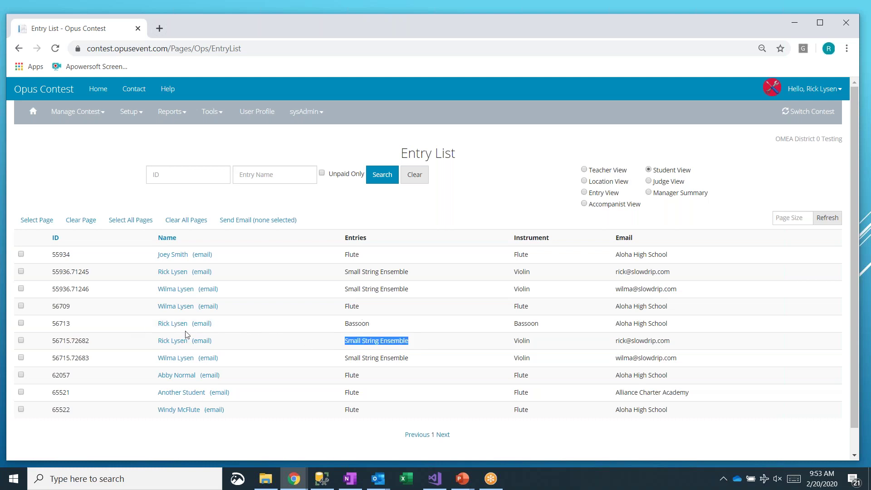
click(666, 181)
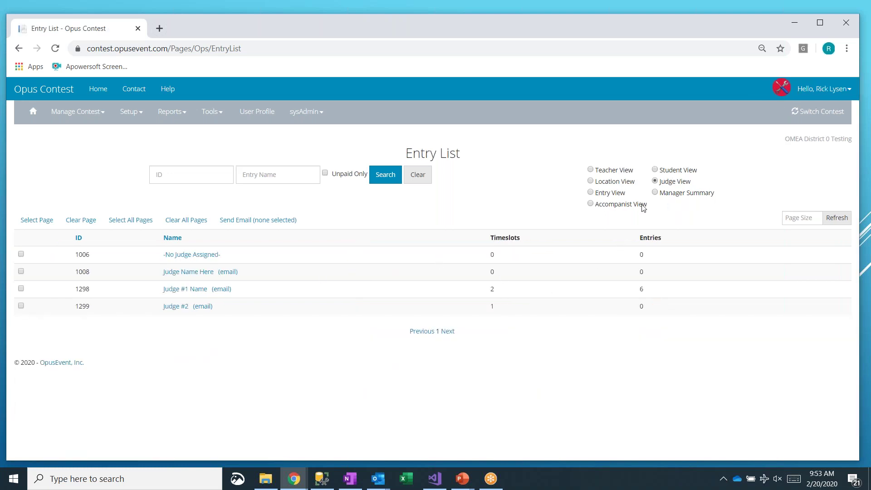
click(670, 193)
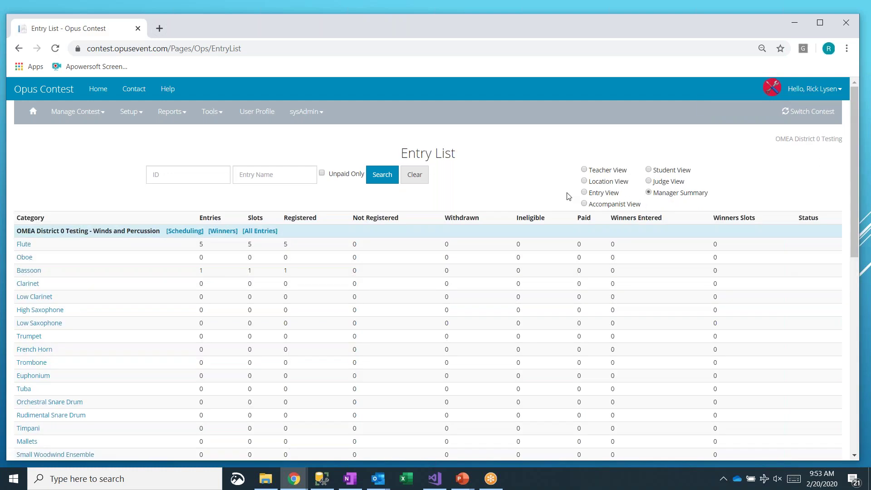
click(611, 171)
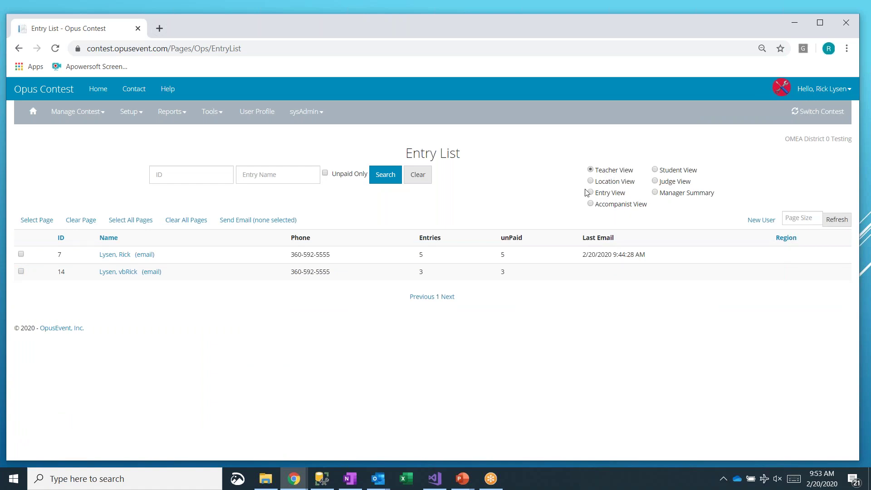
Try the row checkboxes, Select All Pages and Clear All Pages, leaving only teacher 7 checked
click(21, 255)
click(21, 254)
click(141, 220)
click(172, 223)
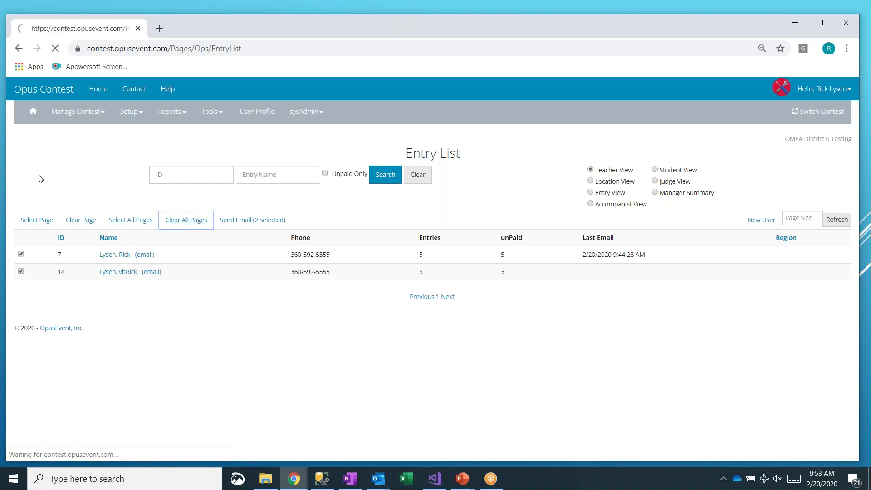
click(21, 254)
click(21, 271)
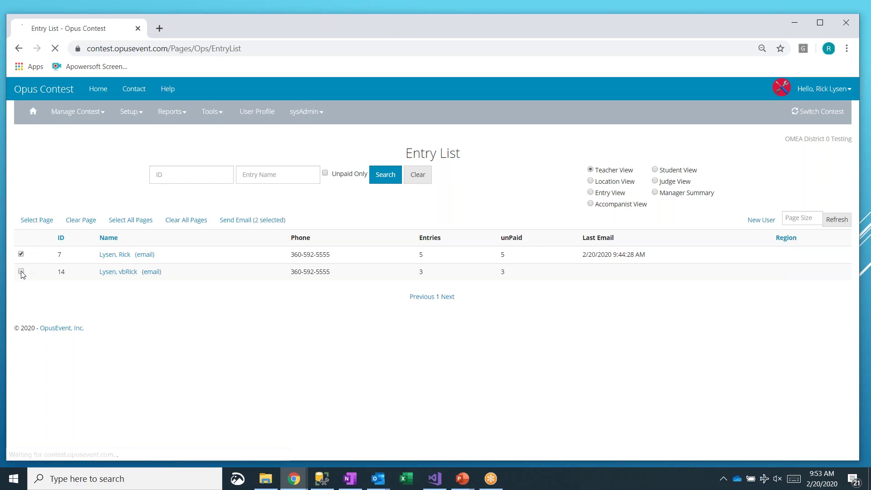
click(21, 254)
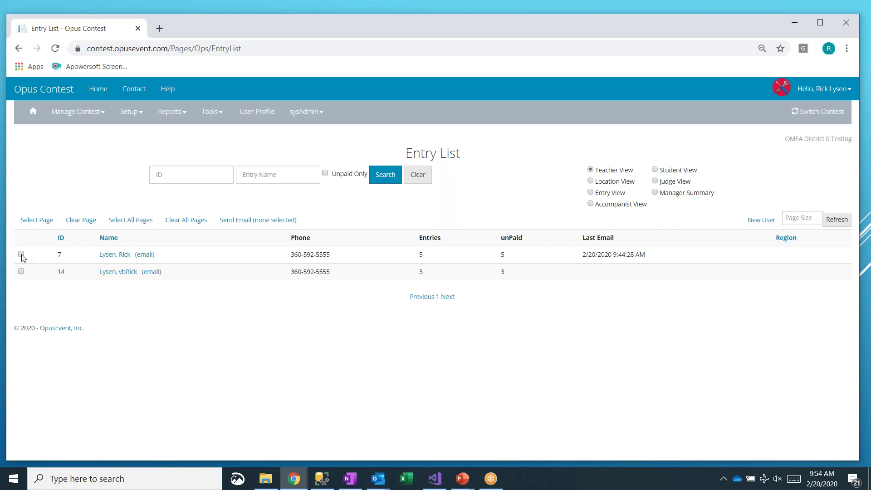
click(22, 255)
Send teacher 7 'Schedule for Contest' with body 'Here is Your schedule' and the schedule link included
click(244, 224)
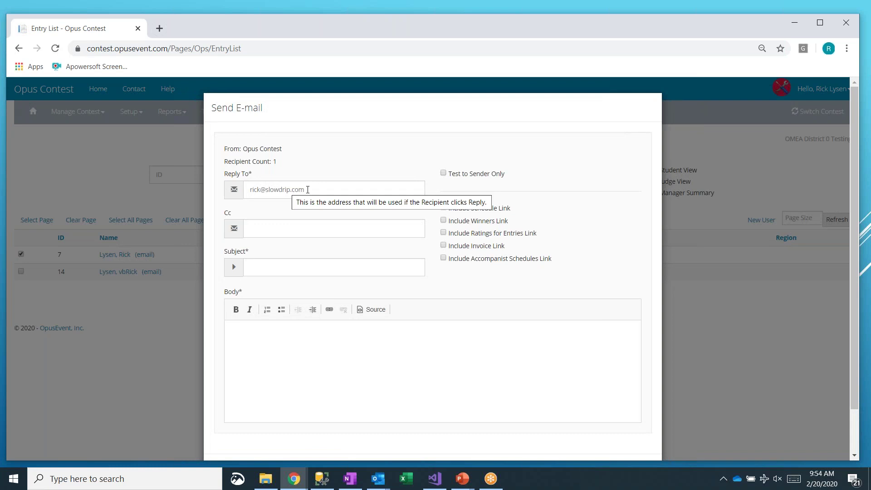
drag(308, 189, 220, 196)
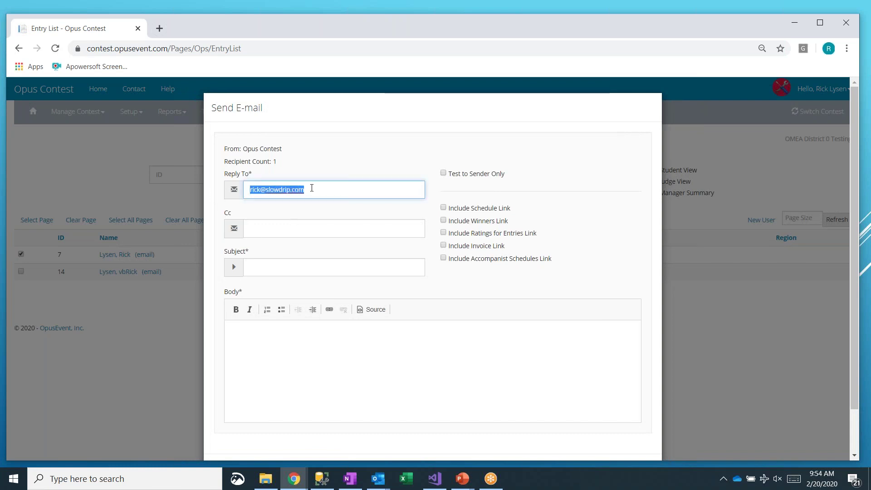
click(311, 188)
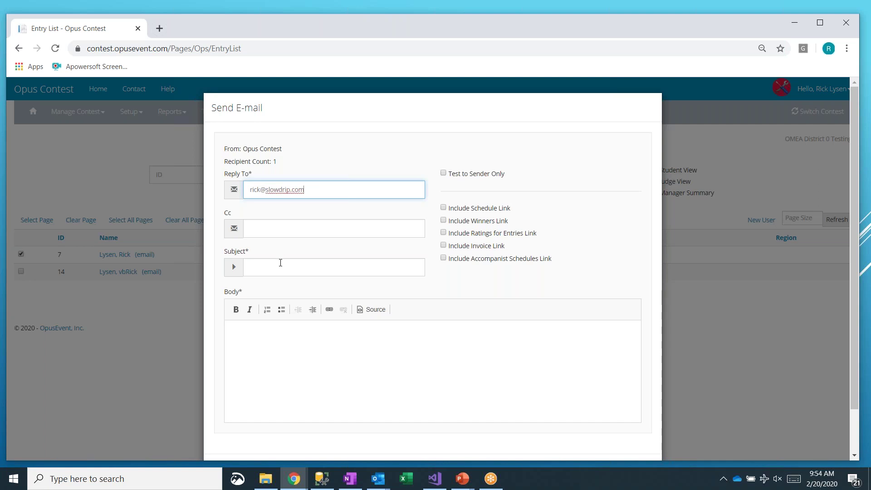
click(277, 268)
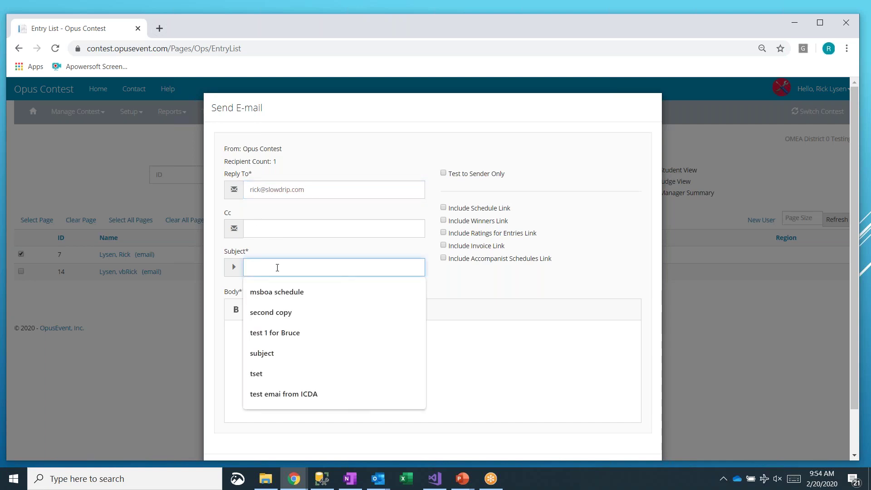
text(Schedule)
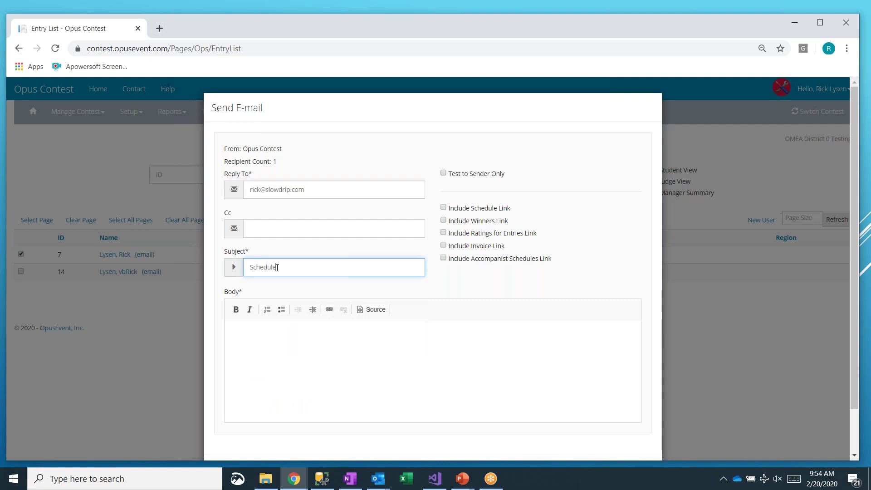
text( for Contest)
click(480, 209)
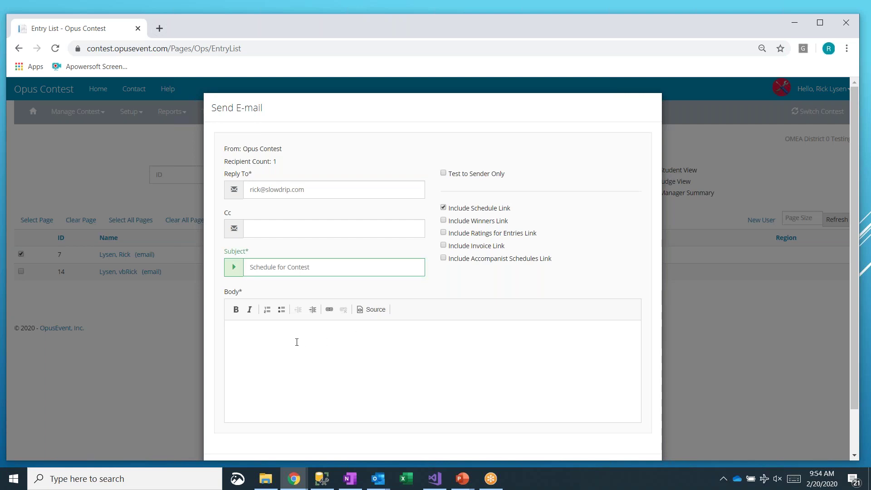
click(283, 331)
text(Here is Your schedule)
scroll(386, 334, down, 2)
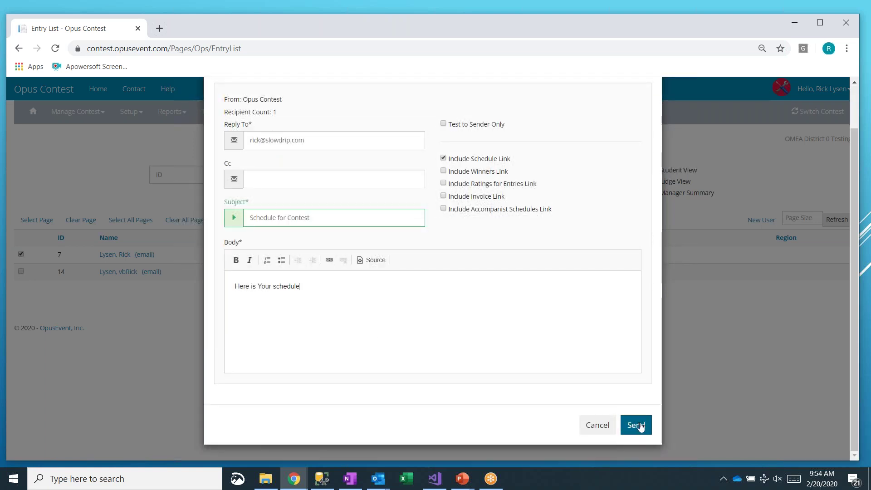
click(637, 425)
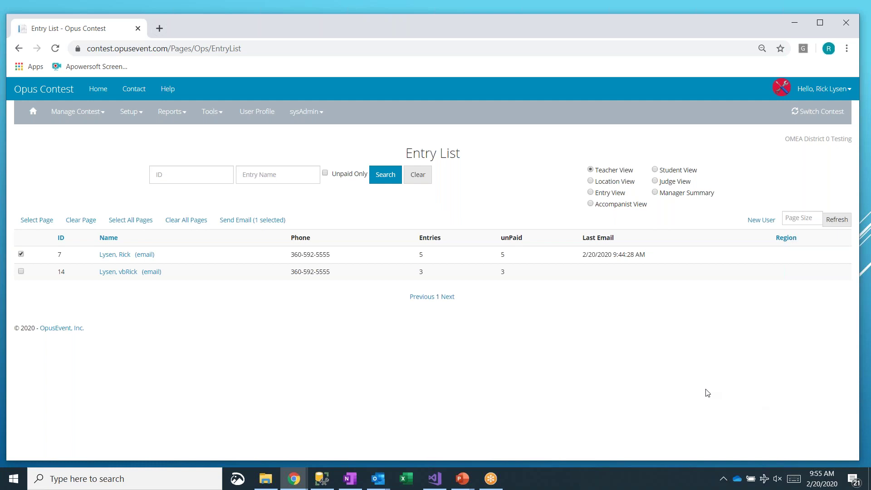
Uncheck teacher 7, open the Schedule for Contest email in its own Outlook window, minimize the inbox
click(21, 254)
click(378, 478)
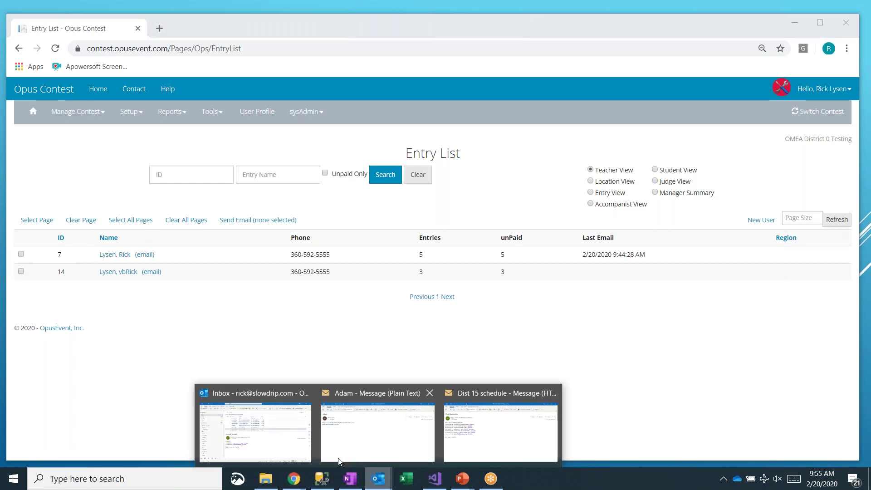
click(288, 435)
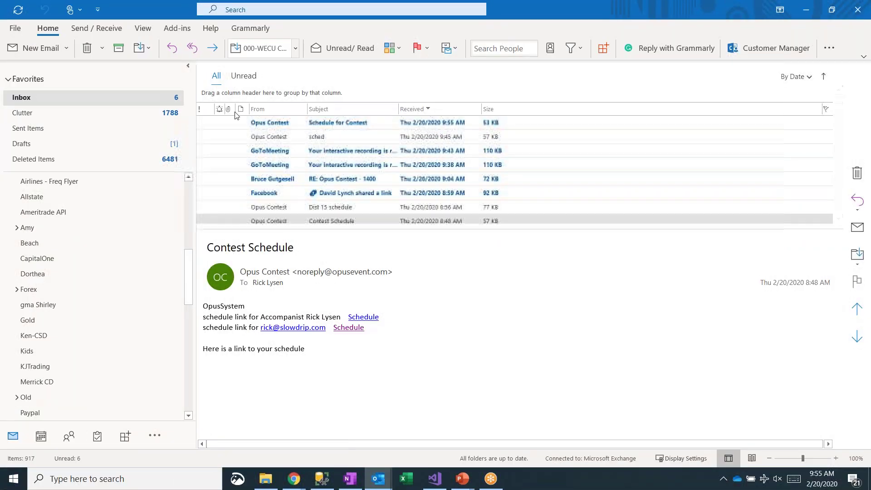
click(285, 126)
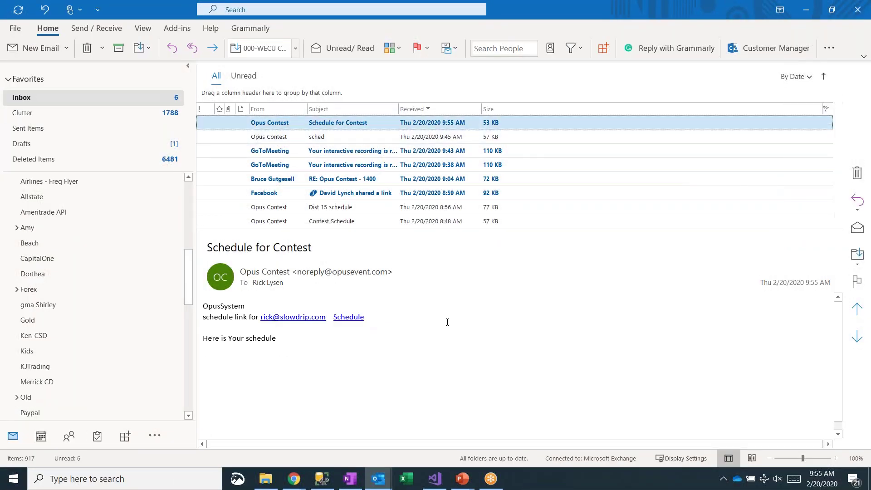
double_click(302, 126)
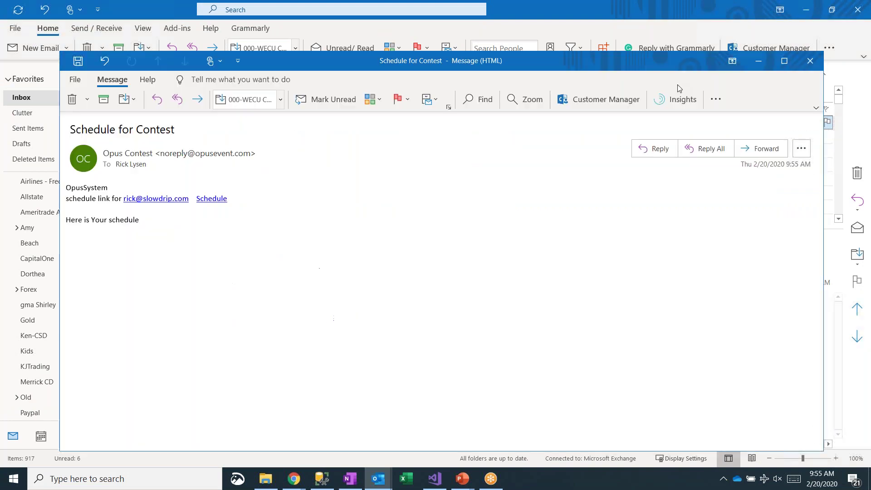
click(806, 10)
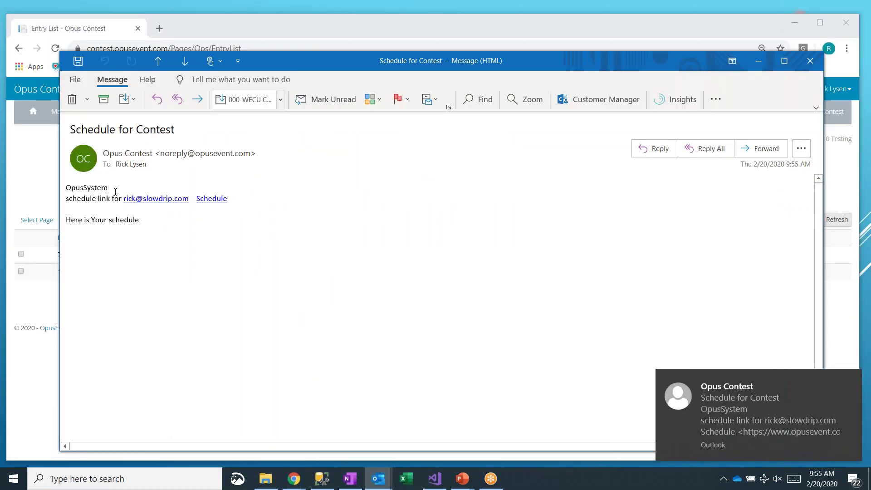
Close the Chrome window, leaving the Schedule for Contest message in front
triple_click(103, 223)
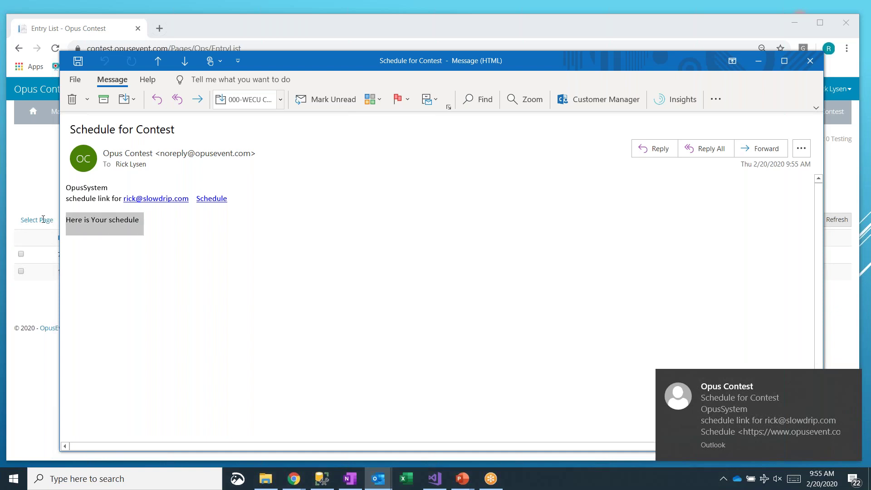
click(177, 293)
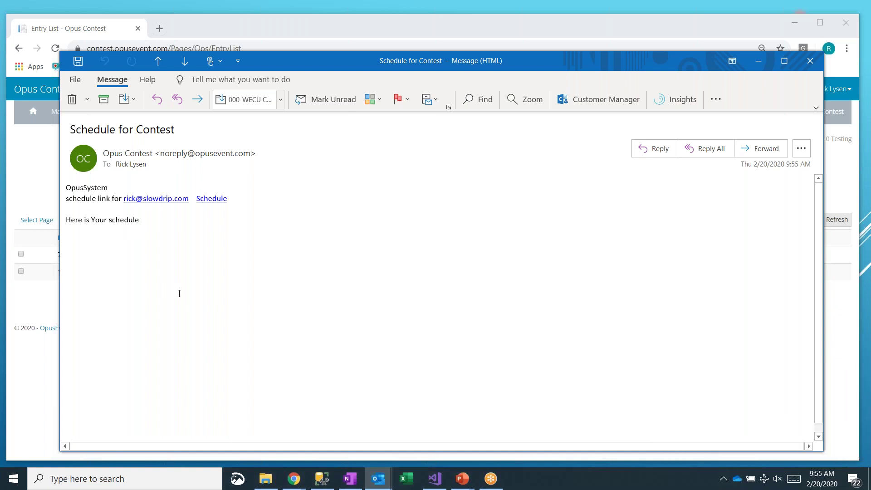
click(602, 23)
click(846, 23)
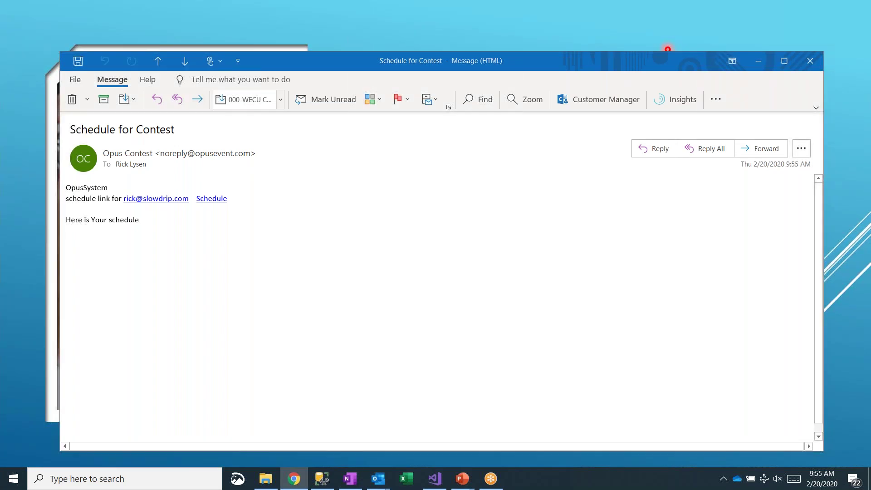
click(667, 49)
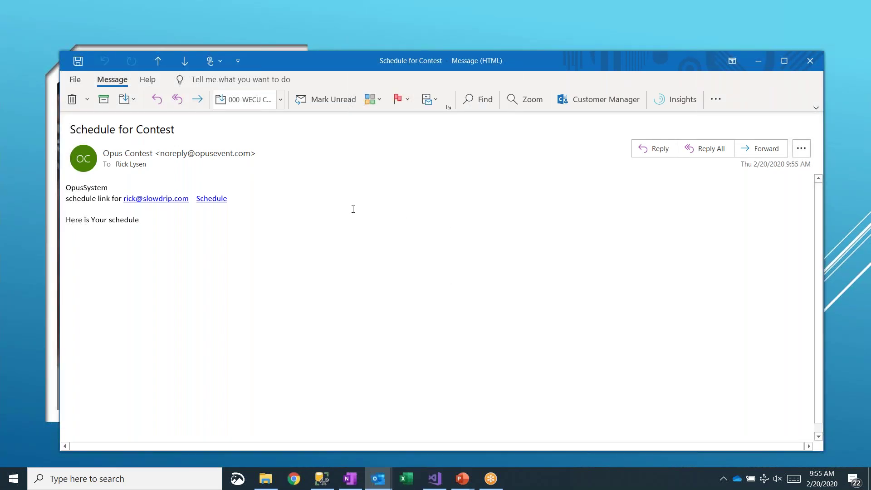
Follow the email's Schedule link to view the Entries by User report in Chrome
click(223, 202)
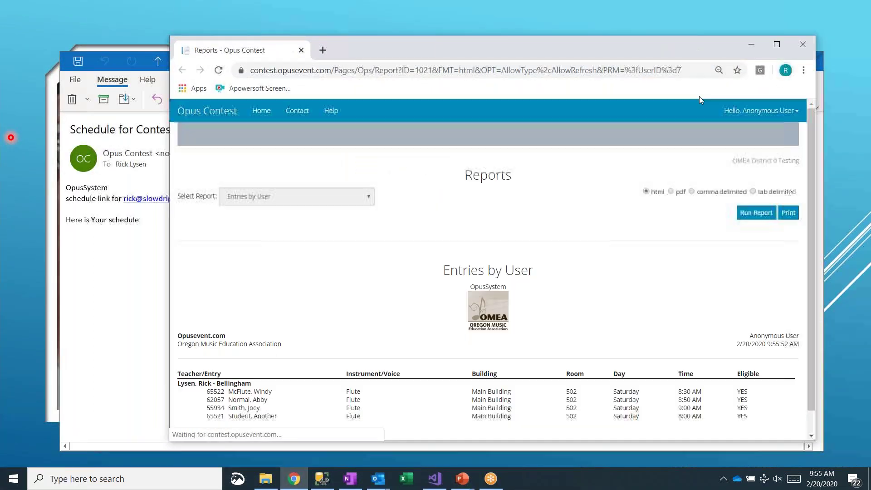
click(802, 44)
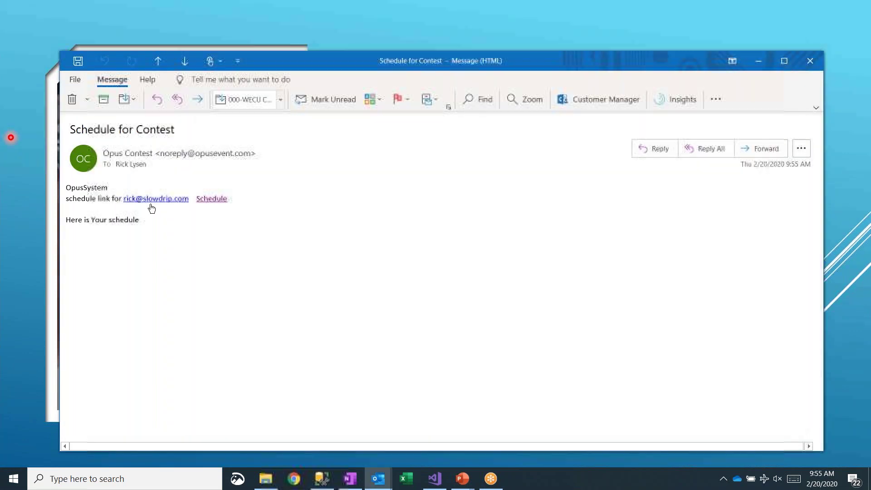
click(214, 200)
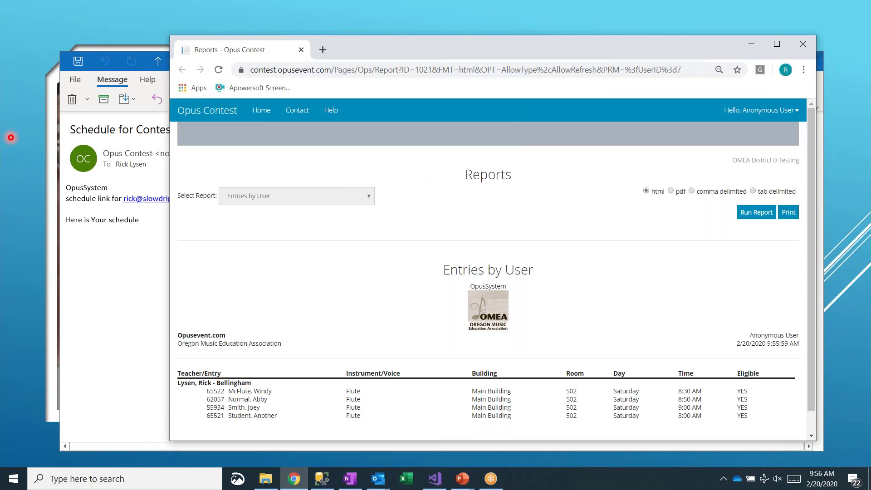
scroll(268, 287, down, 1)
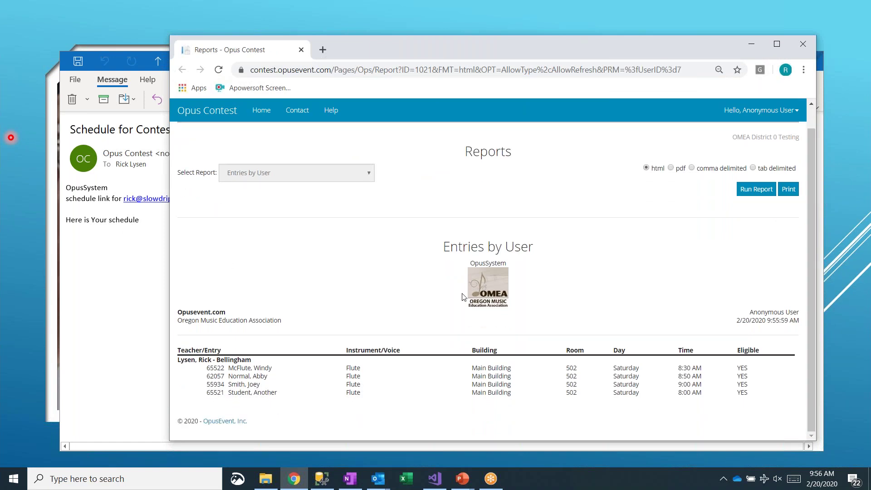
drag(253, 361, 151, 363)
click(183, 371)
Reopen the report from the email link, then log off the Anonymous User session
click(105, 286)
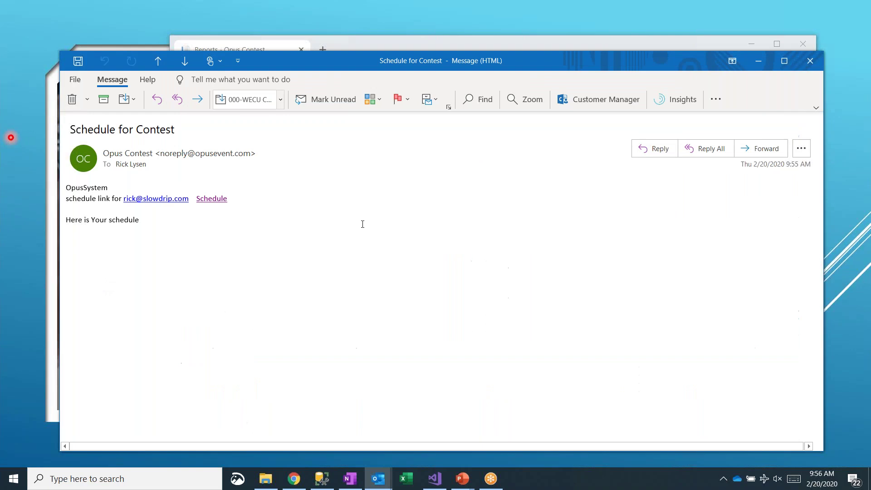
click(221, 208)
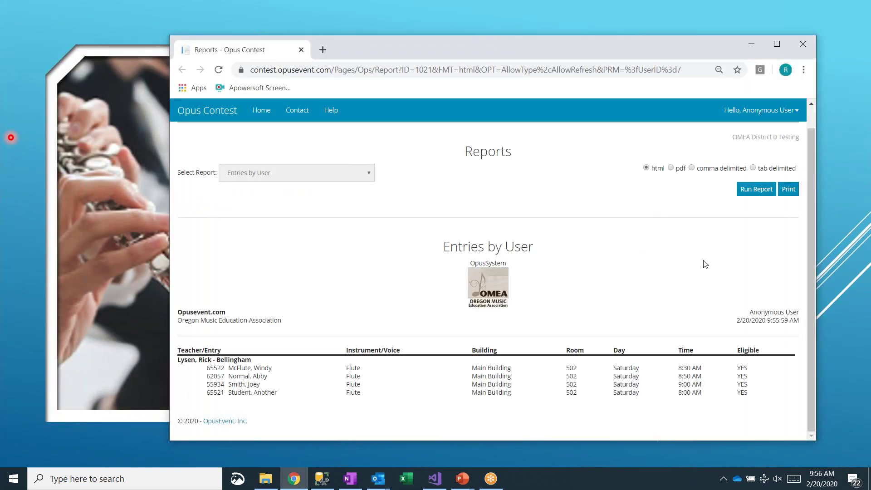
click(760, 111)
click(753, 150)
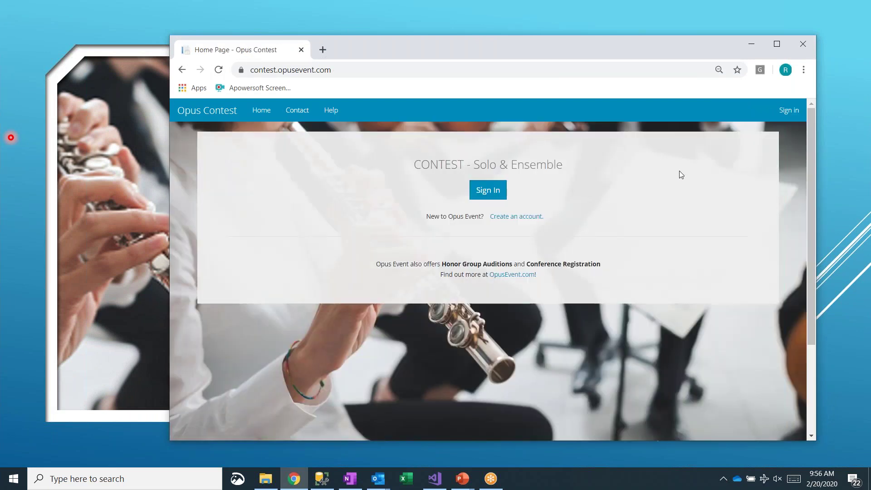
Sign in to Opus Contest with the saved e-mail address and the account password
click(489, 193)
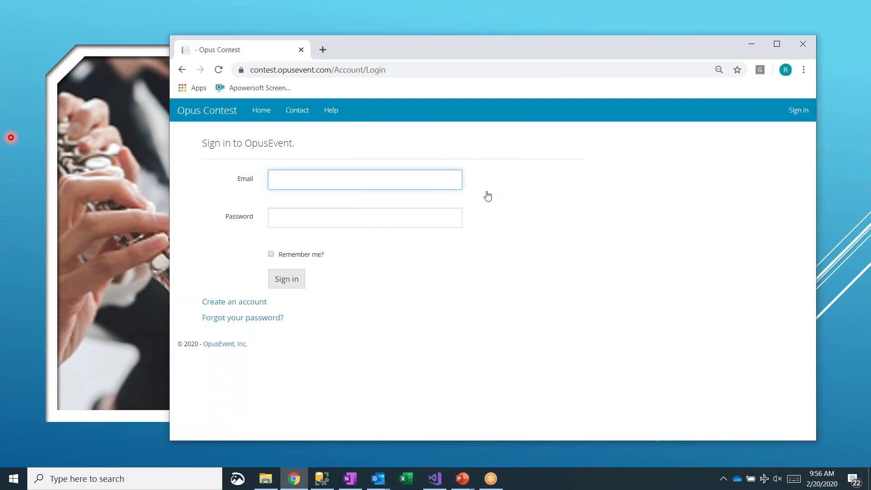
text(ric)
key(Down)
key(Tab)
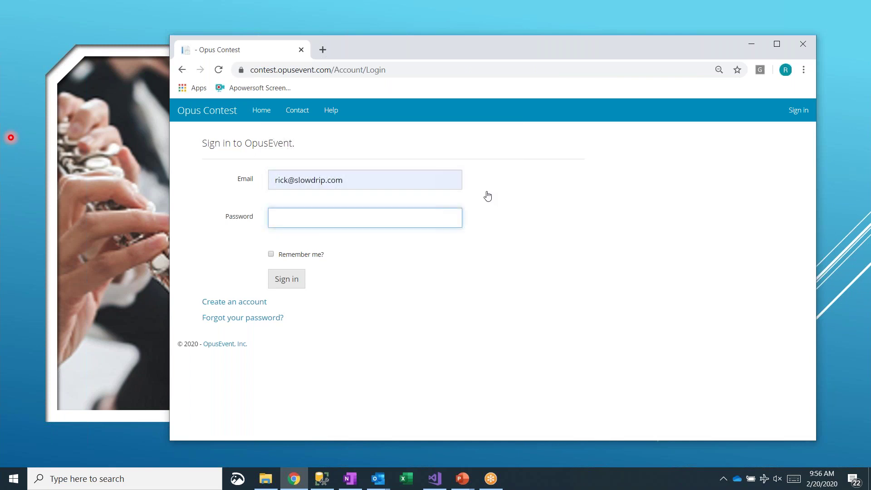
text(••)
key(Return)
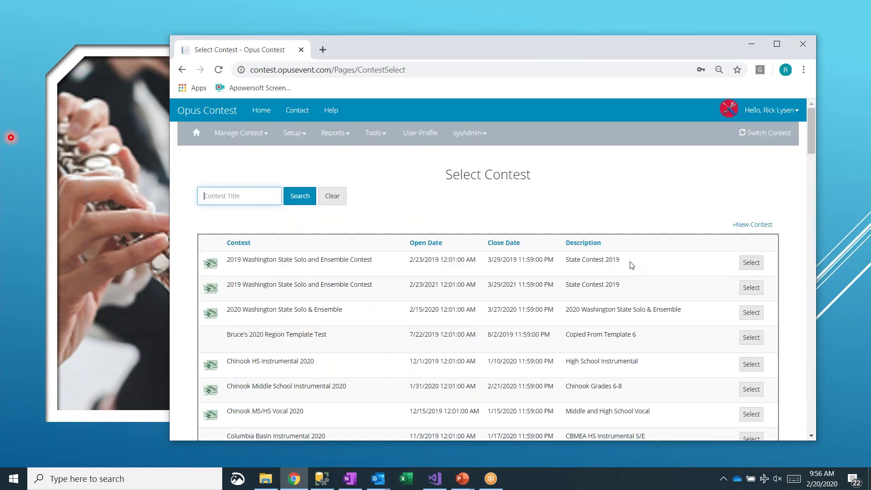
Search contests for 'omea', select OMEA District 0 Testing, open its Entry List and check teacher 7
text(omea)
key(Return)
scroll(697, 275, down, 1)
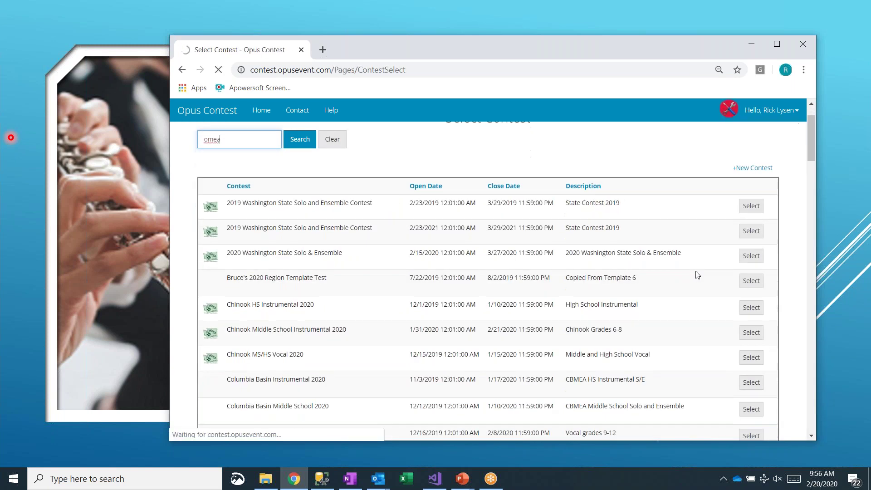
click(749, 263)
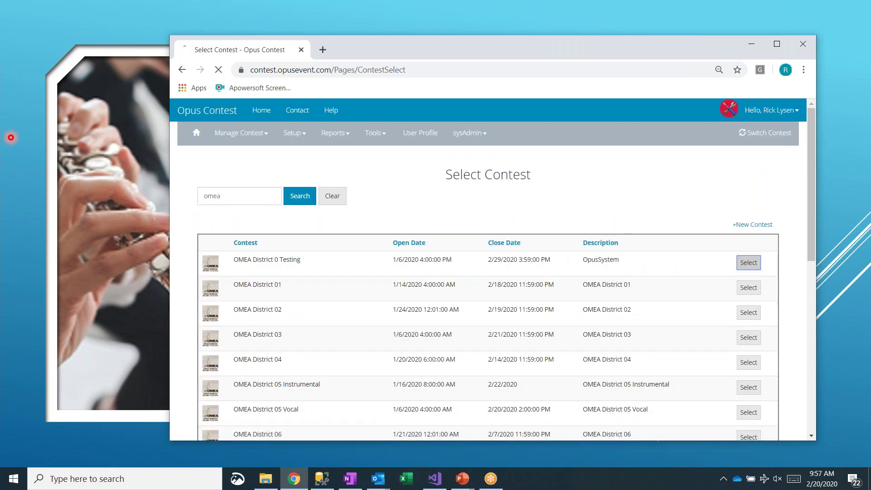
click(249, 134)
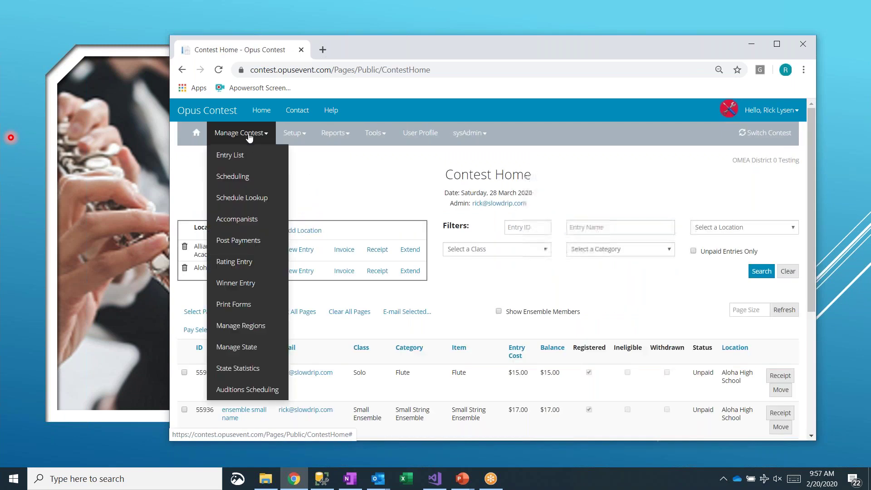
click(231, 155)
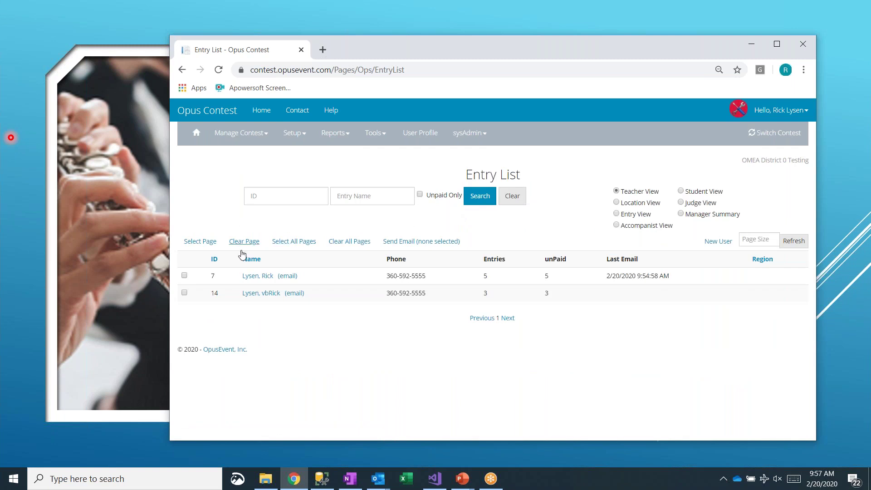
click(184, 275)
Send teacher 7 a 'Schedule Links' e-mail with the schedule link and a note about teacher and accompanist schedules
click(411, 245)
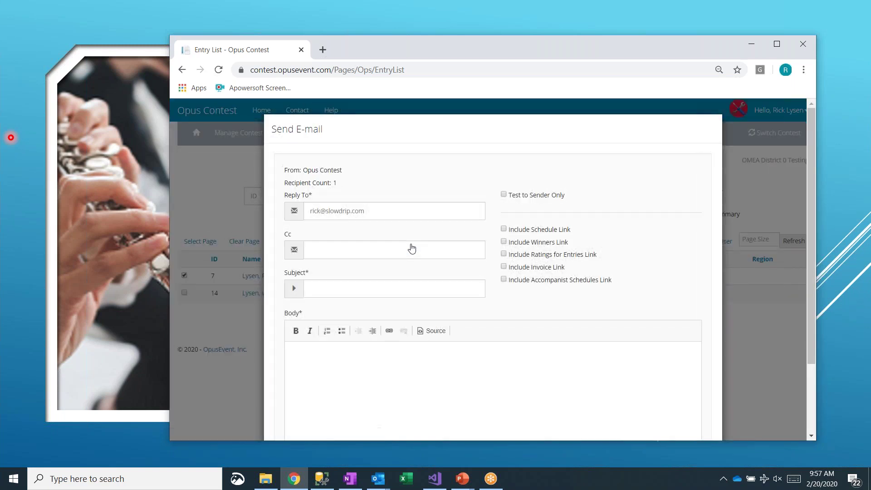
click(363, 289)
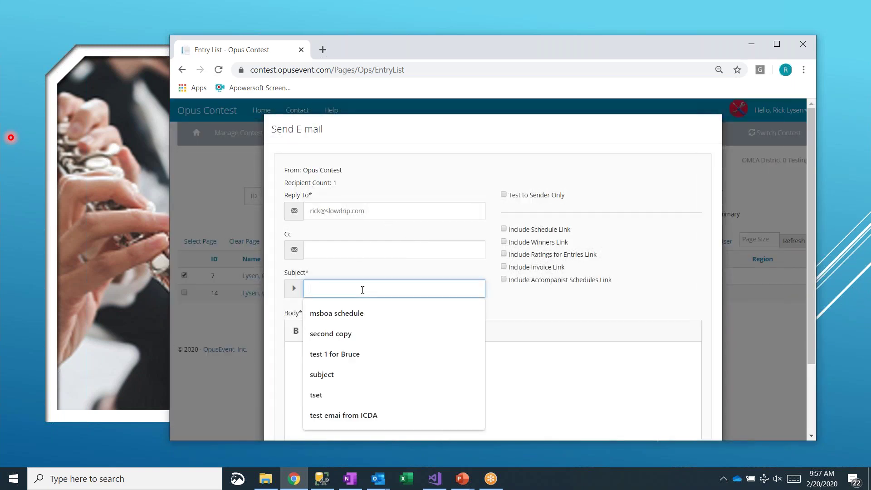
text(H)
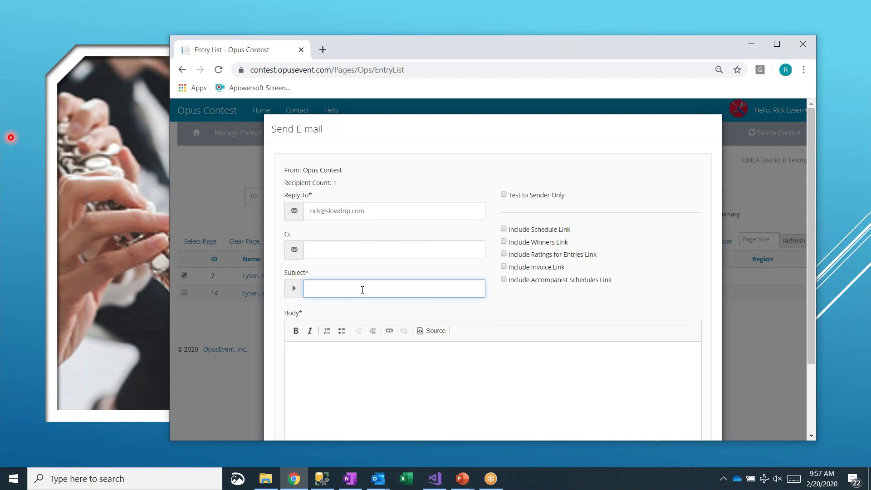
text(Schedule Links)
click(536, 231)
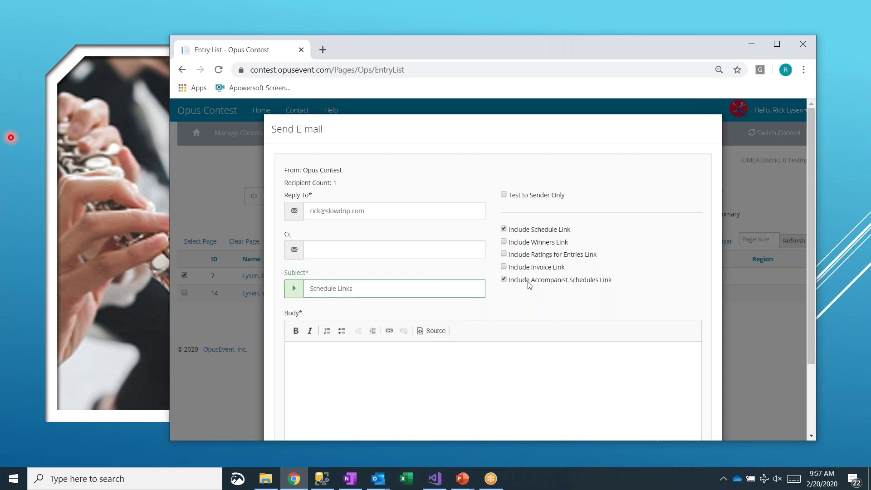
click(327, 354)
text(Your teacher teach and all accompanists)
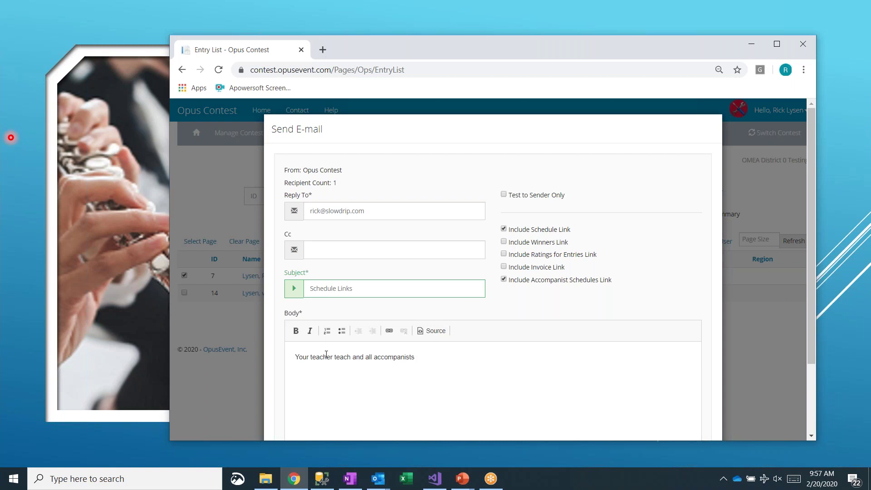
scroll(464, 343, down, 2)
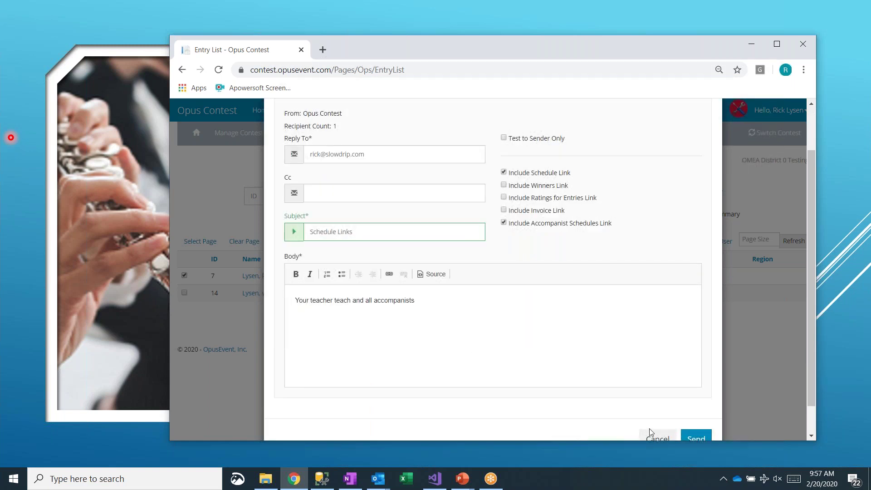
click(696, 438)
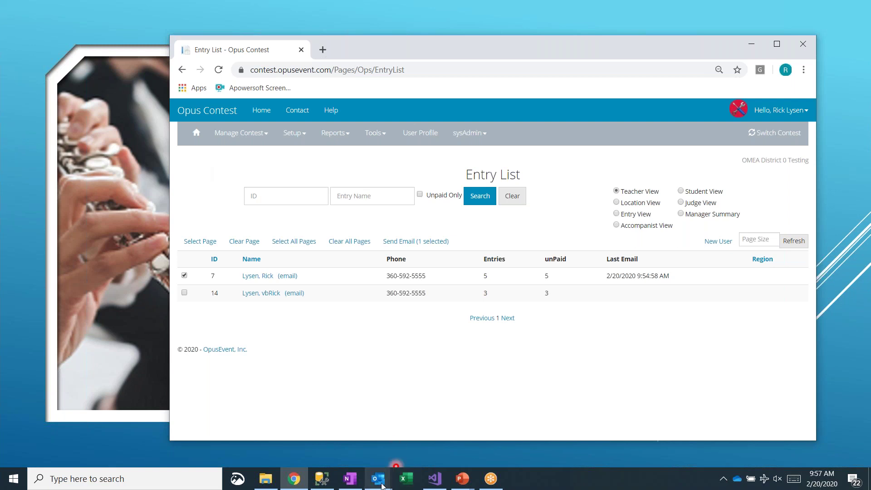
Open the new Schedule Links message from the Outlook inbox in its own window and minimize the inbox
click(382, 483)
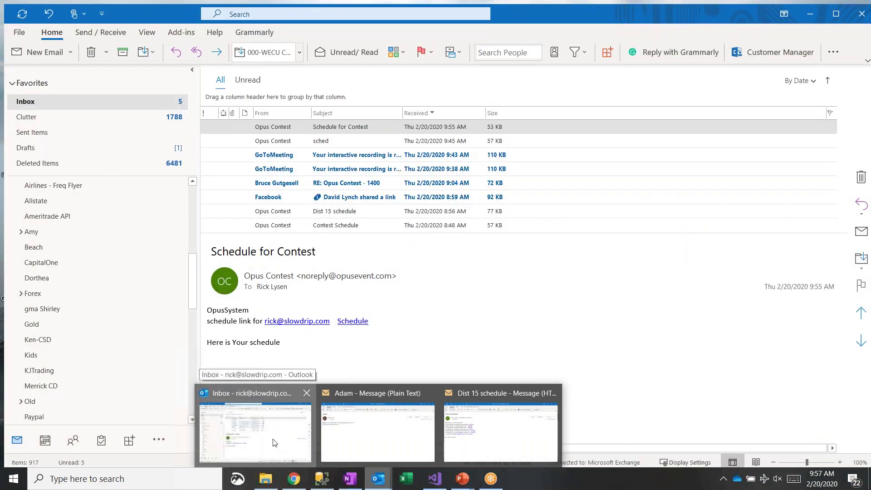
click(275, 443)
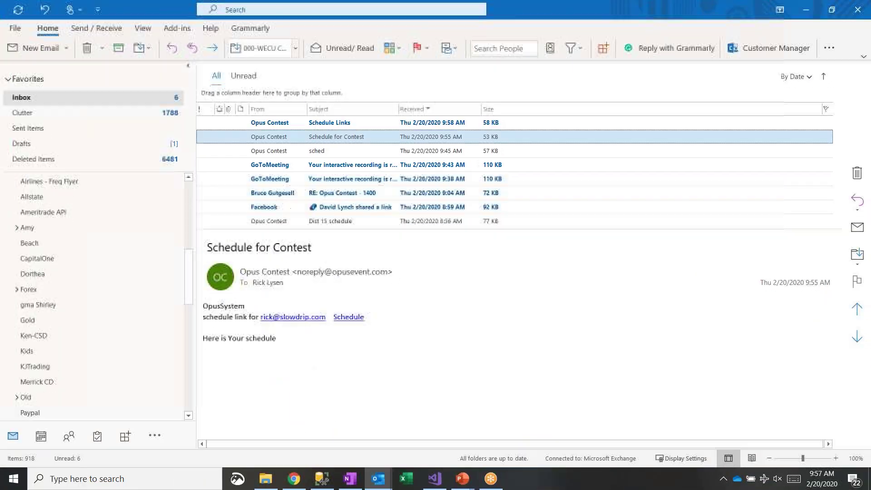
click(300, 124)
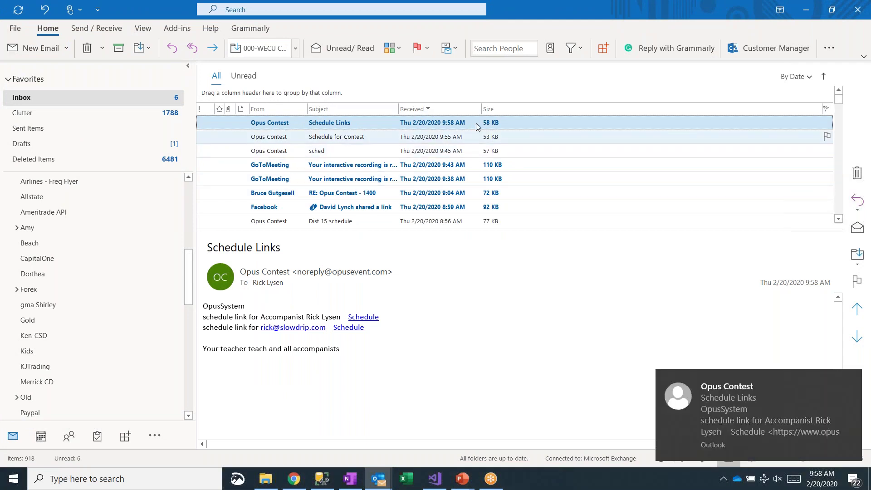
double_click(494, 122)
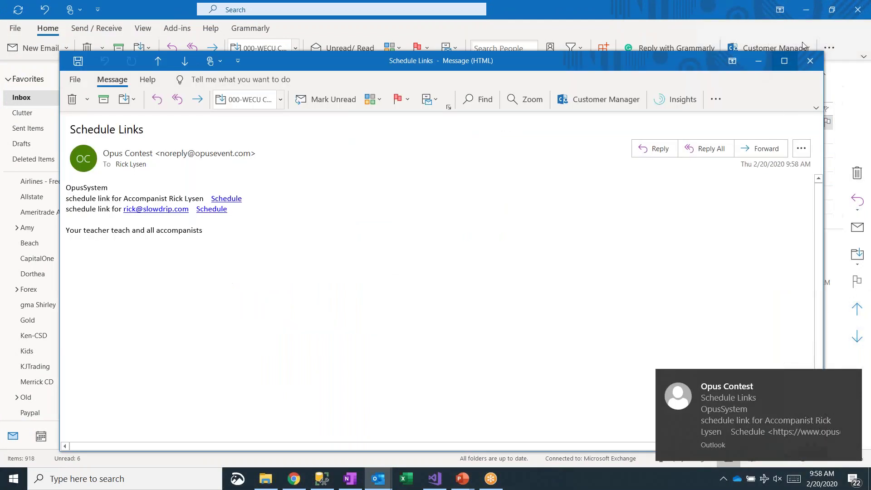
click(812, 14)
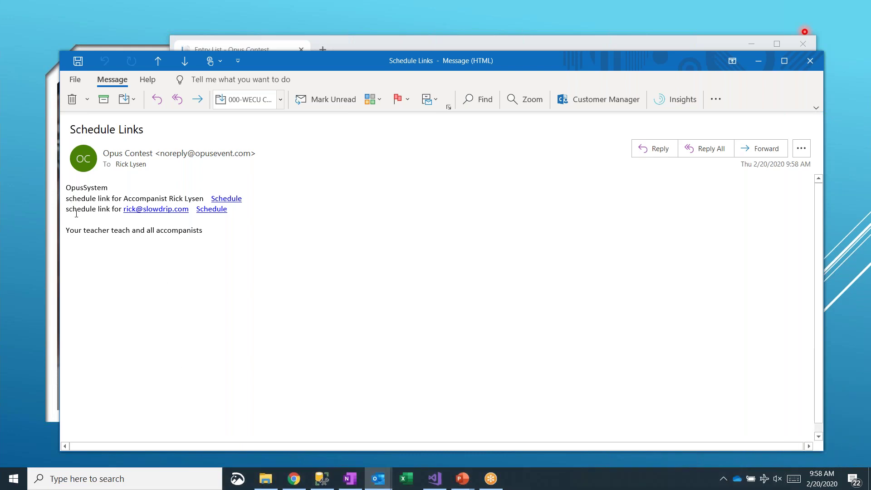
Open the accompanist's Schedule link, showing three Saturday flute entries in Room 502
click(210, 209)
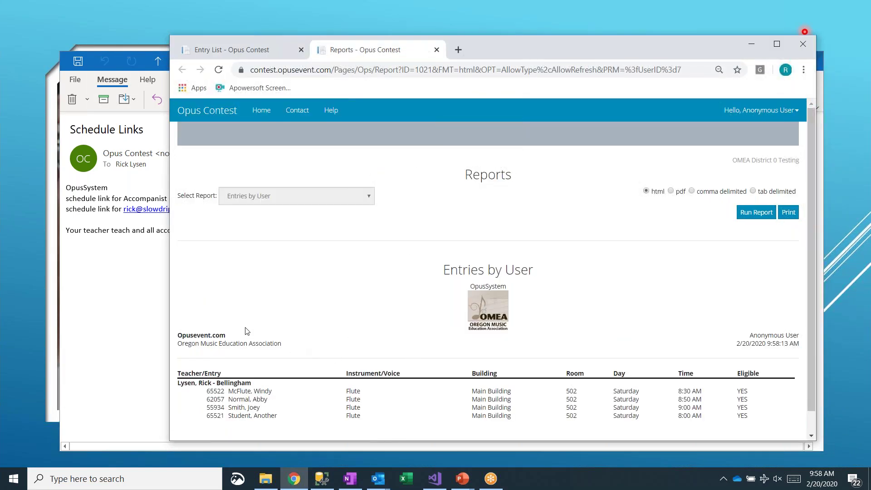
click(112, 287)
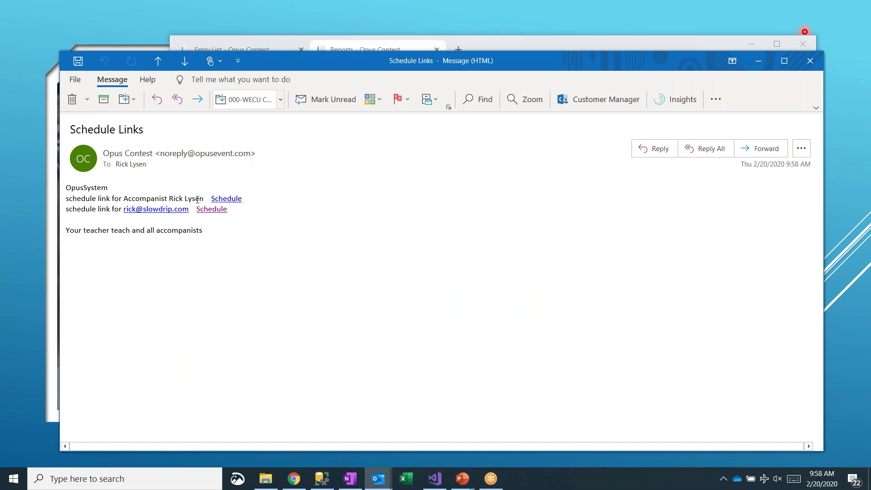
click(237, 200)
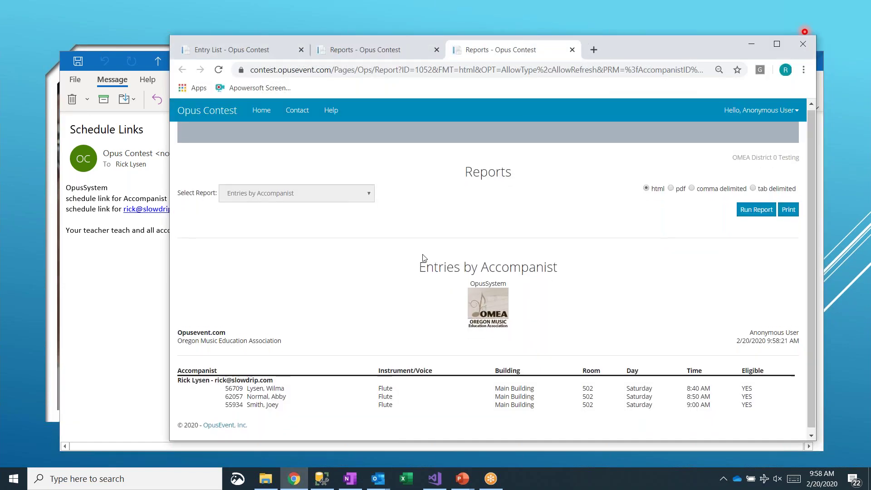
scroll(293, 387, down, 1)
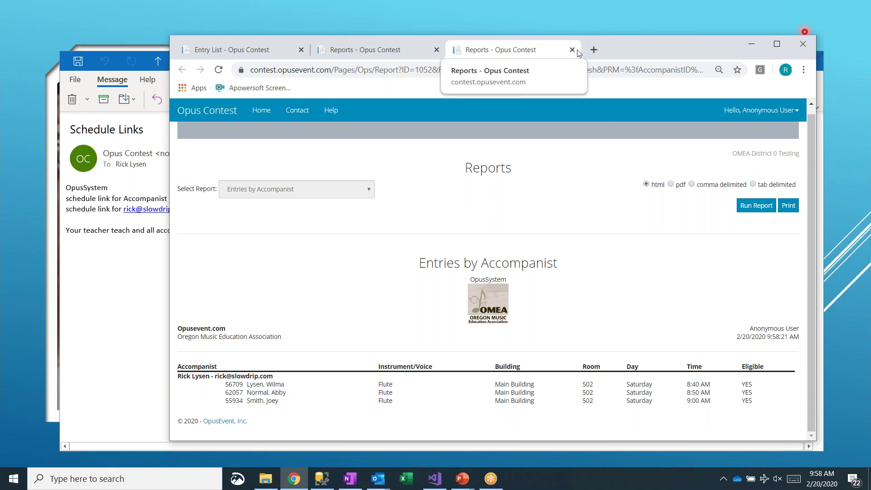
Close both Reports tabs, sign out, and sign back in with the saved e-mail address
click(437, 50)
click(436, 50)
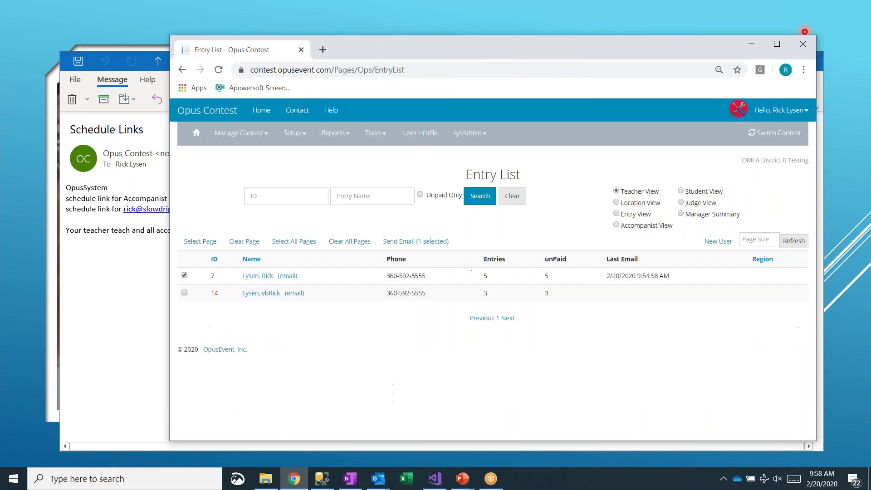
click(196, 132)
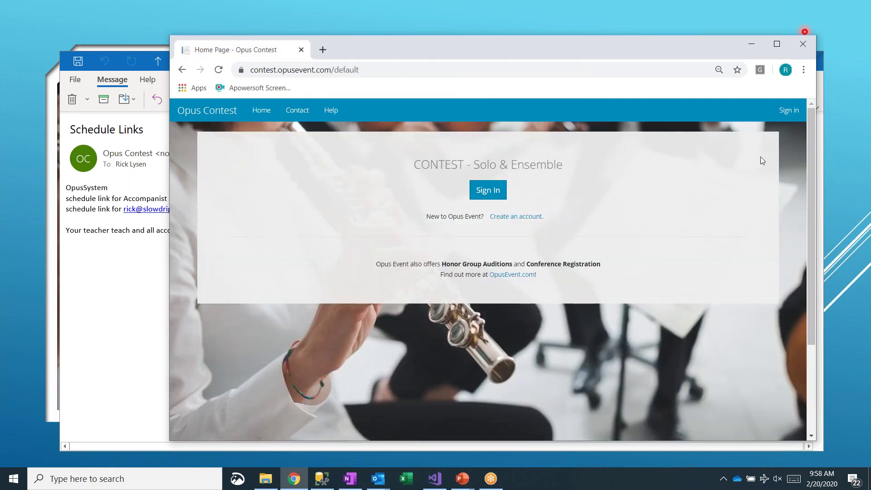
click(486, 190)
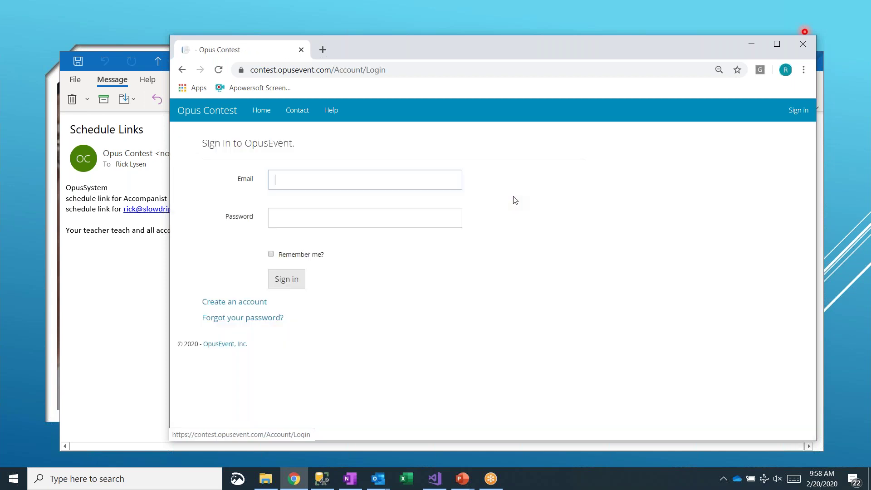
text(rick)
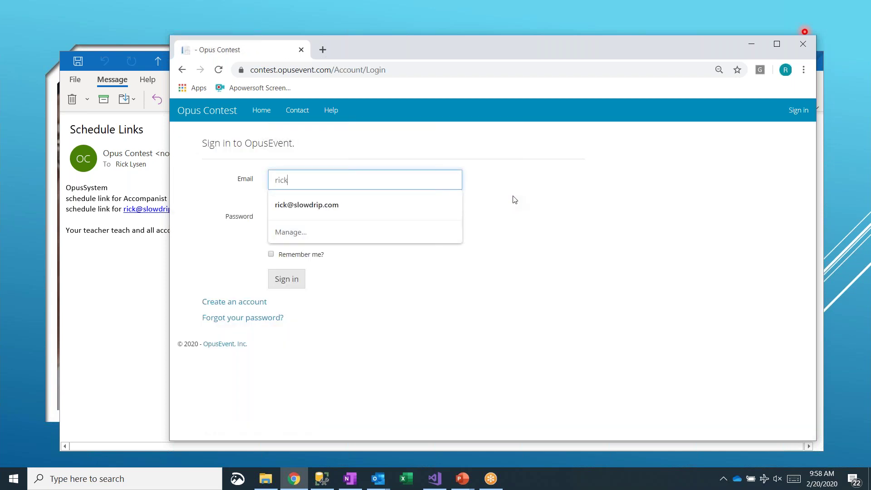
key(Down)
key(Tab)
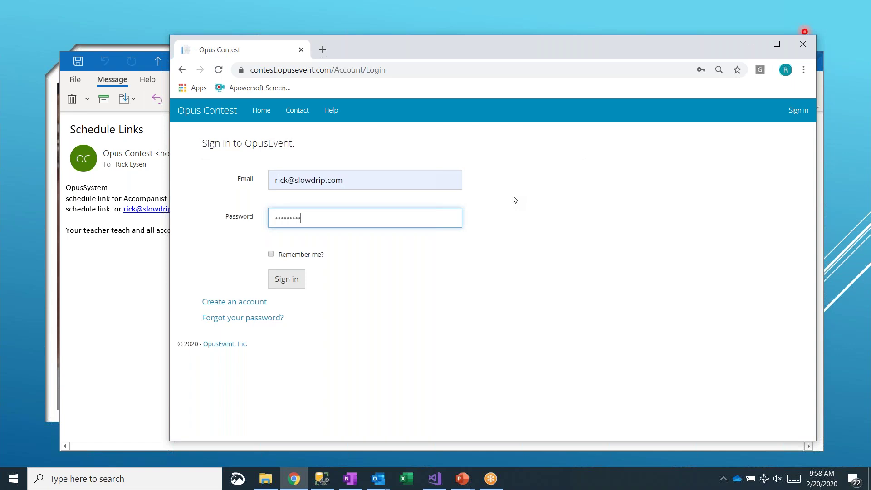
key(Return)
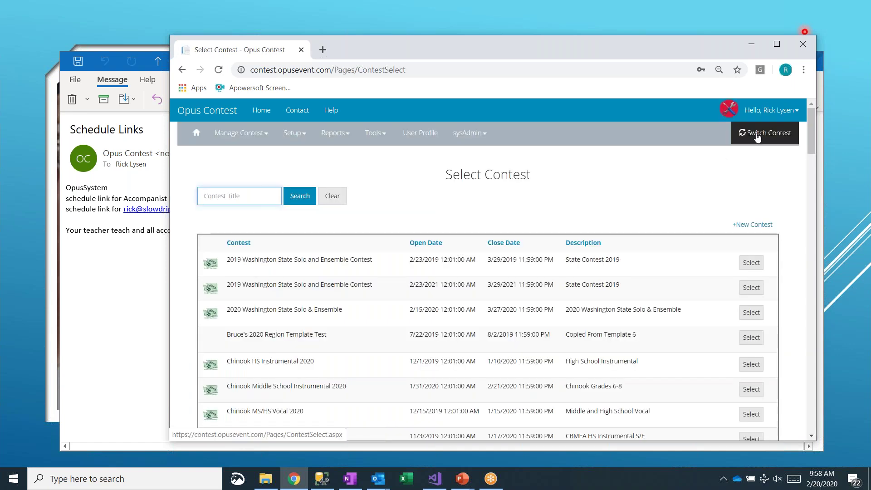
Search contests for 'omea', select OMEA District 0 Testing, and close the Schedule Links e-mail
text(omea)
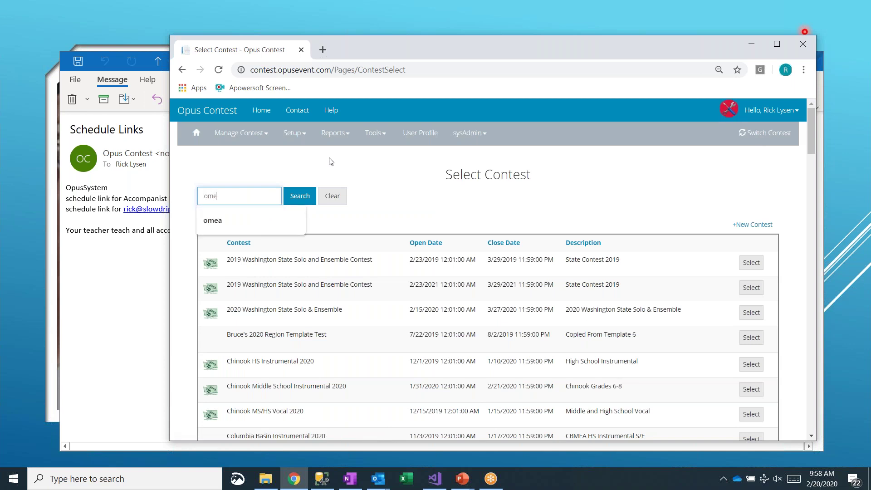
key(Return)
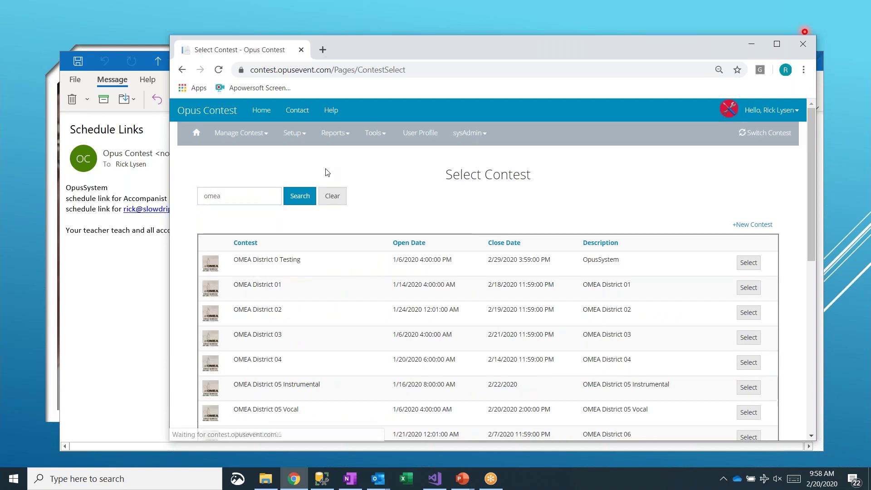
click(756, 269)
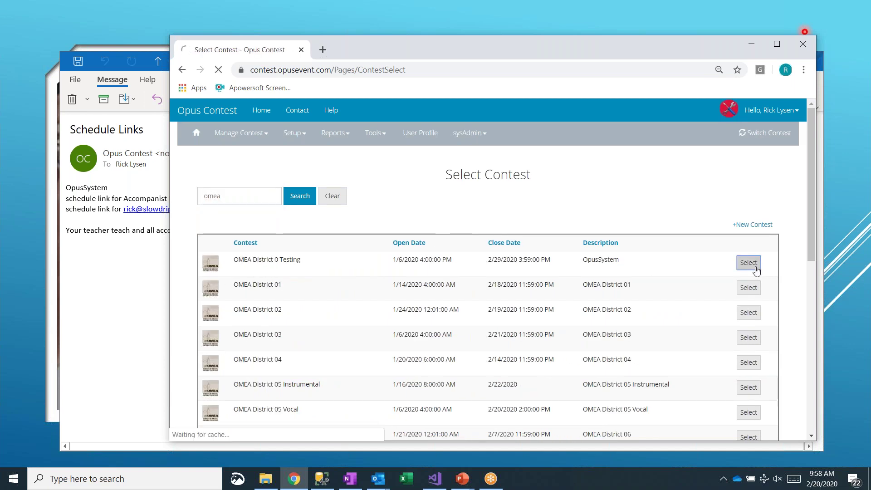
key(alt+Tab)
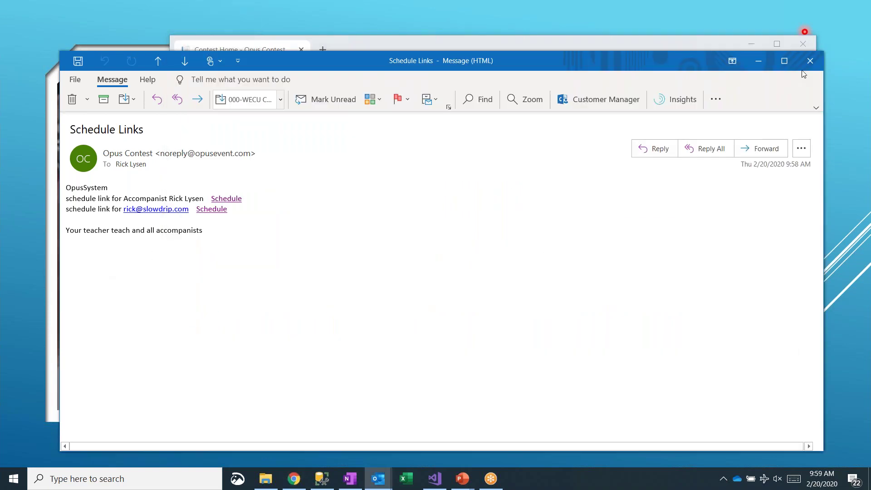
click(810, 61)
drag(626, 43, 622, 34)
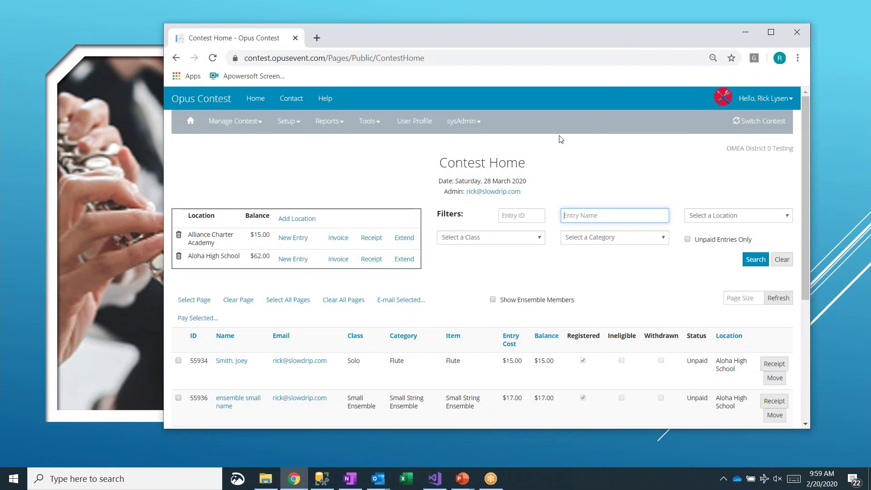
Show the Entry List in Accompanist View and select accompanists 7696 and 7702 for e-mailing
click(217, 128)
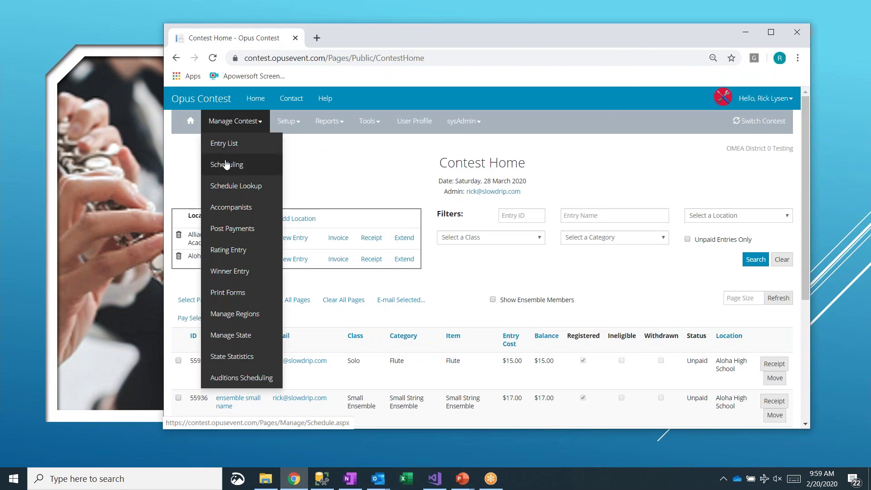
click(227, 145)
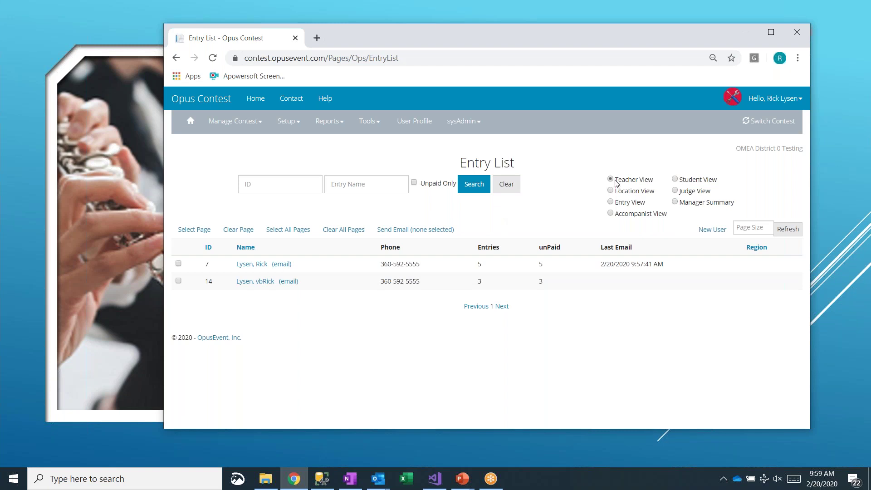
click(619, 216)
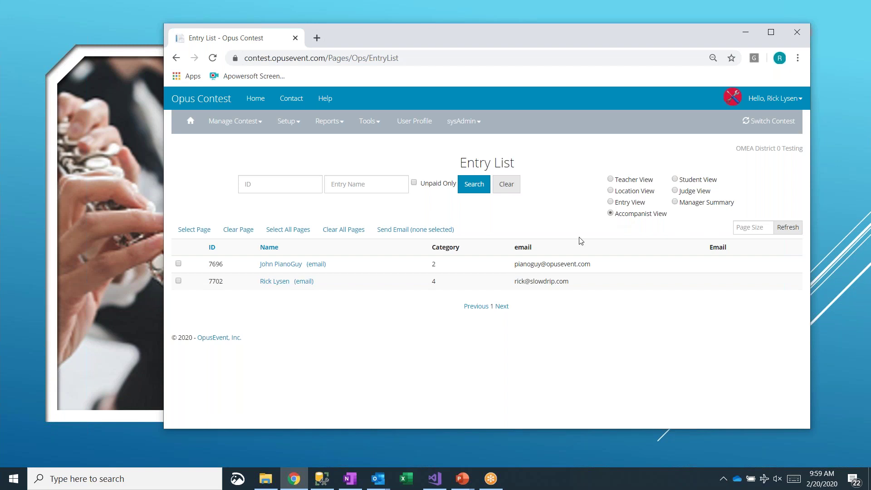
click(178, 263)
click(179, 280)
click(405, 232)
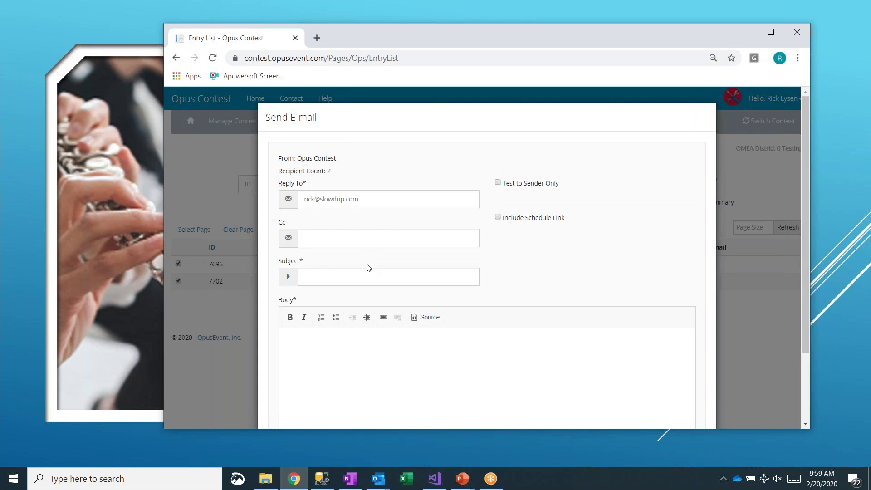
Send the accompanists 'Contest schedule for Saturday' with body 'Your schedule line is included'
click(369, 274)
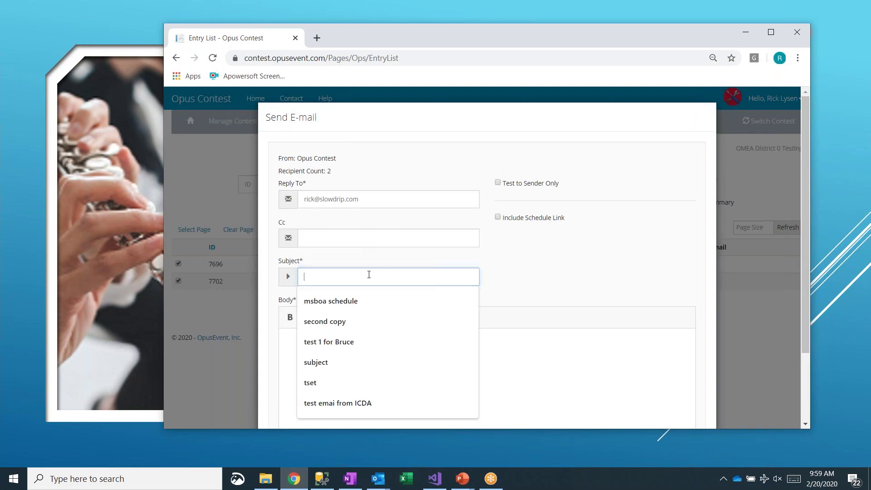
text(Conte)
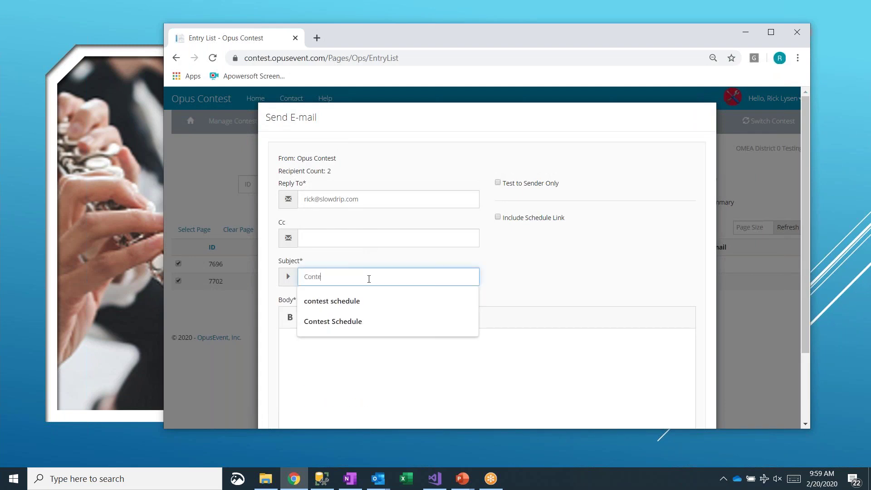
text(st schedule for Saturday)
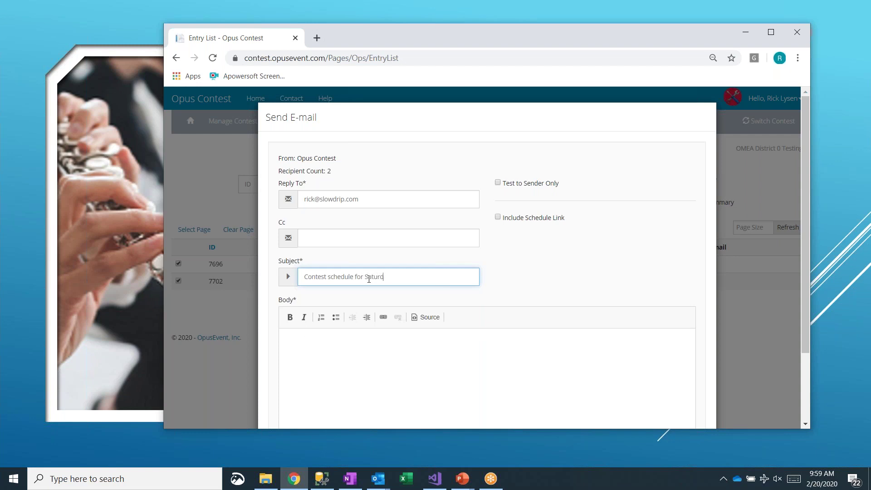
click(368, 334)
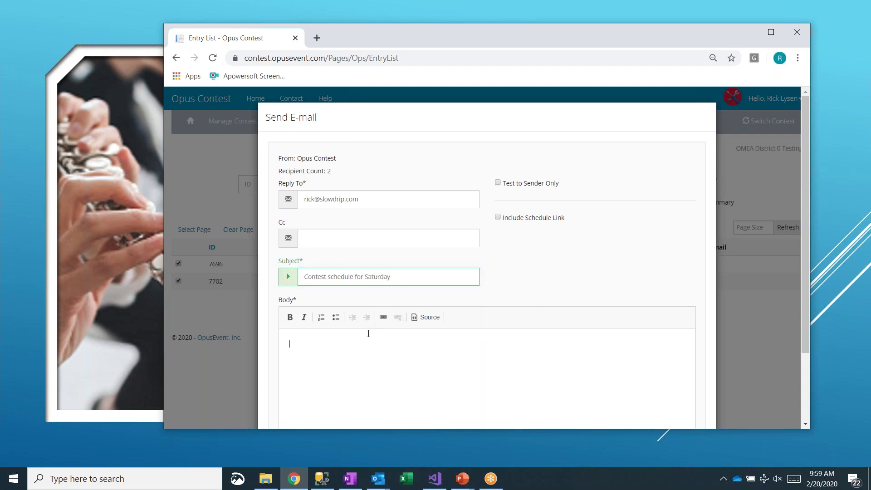
text(Your schedule line is included)
scroll(606, 326, down, 2)
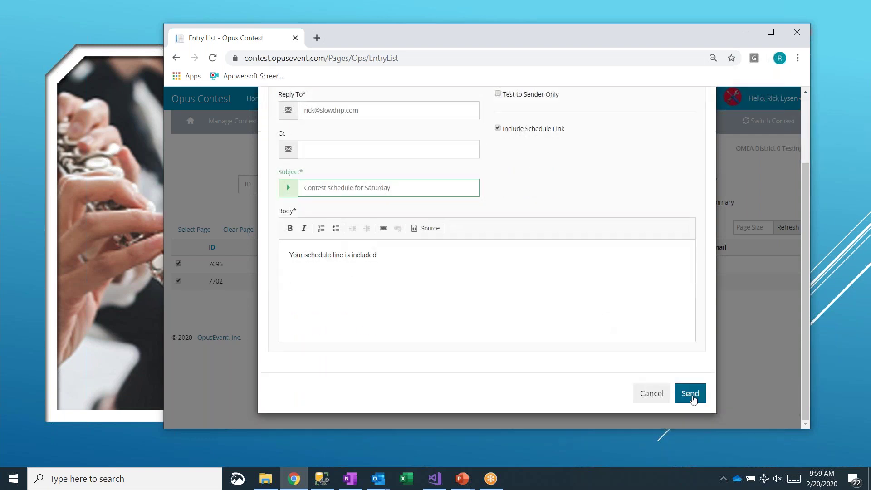
click(690, 394)
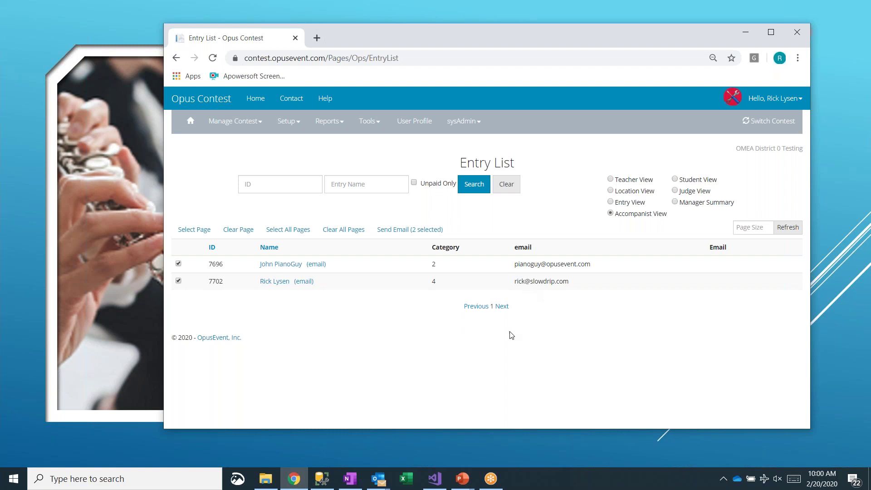
Open the received schedule e-mail in Outlook and follow its Schedule link to the report
click(731, 412)
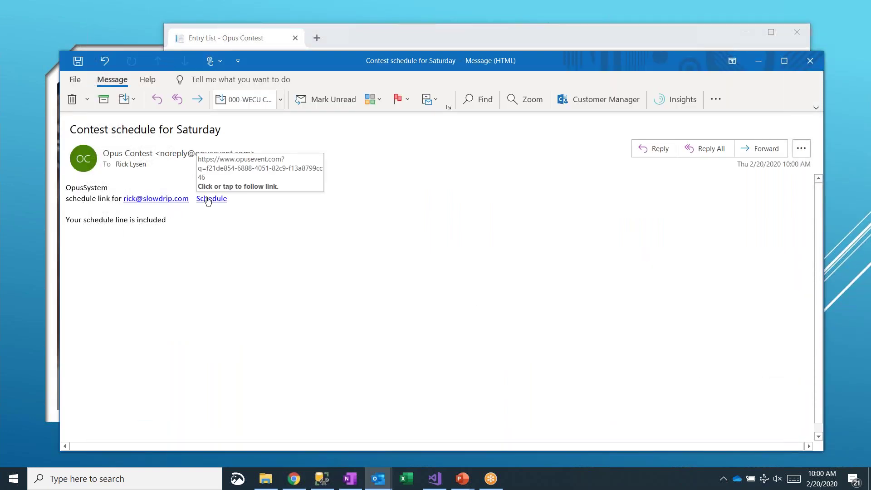
click(208, 199)
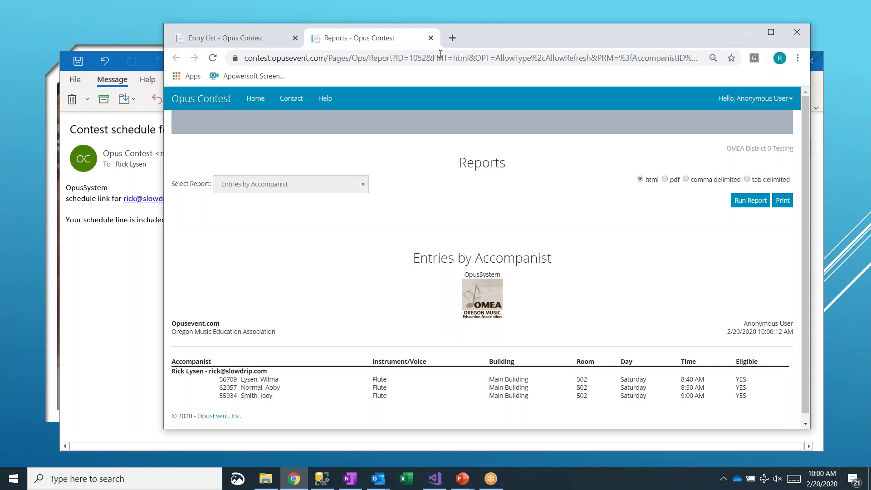
Close the report tab, sign out, and sign back in with the saved e-mail and password
click(430, 37)
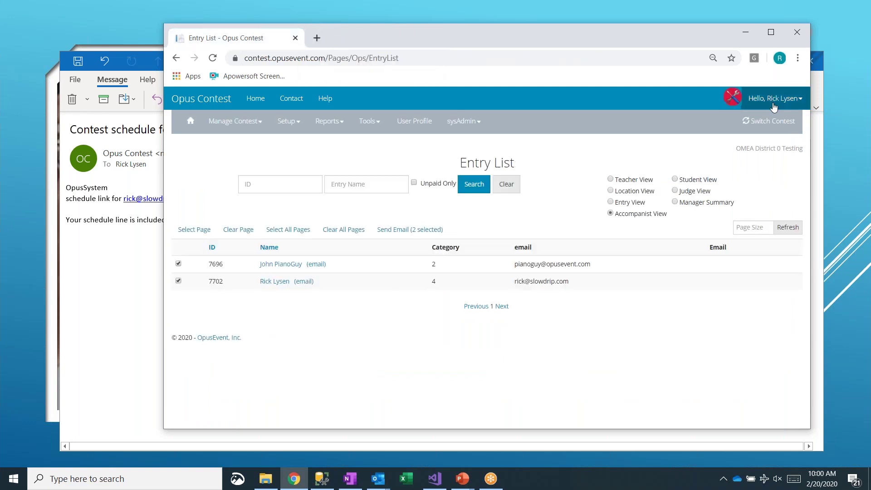
click(197, 128)
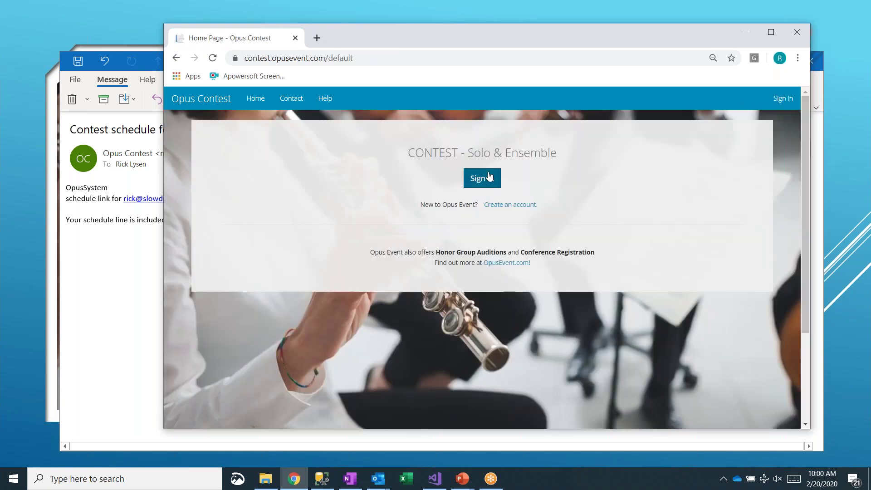
text(rick)
key(Down)
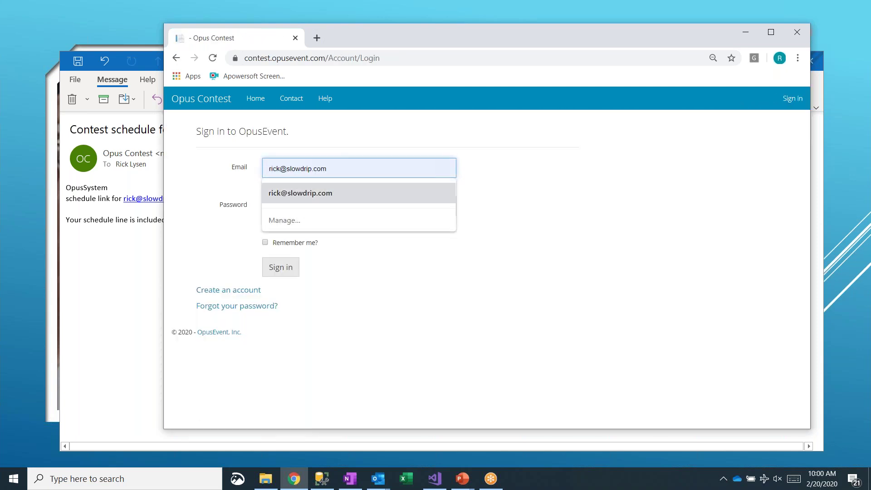
key(Tab)
text(••••)
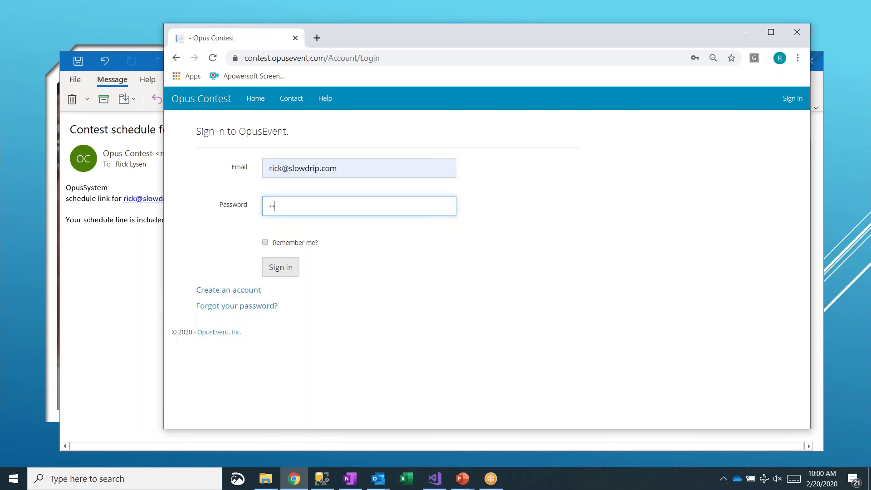
text(•••••)
key(Return)
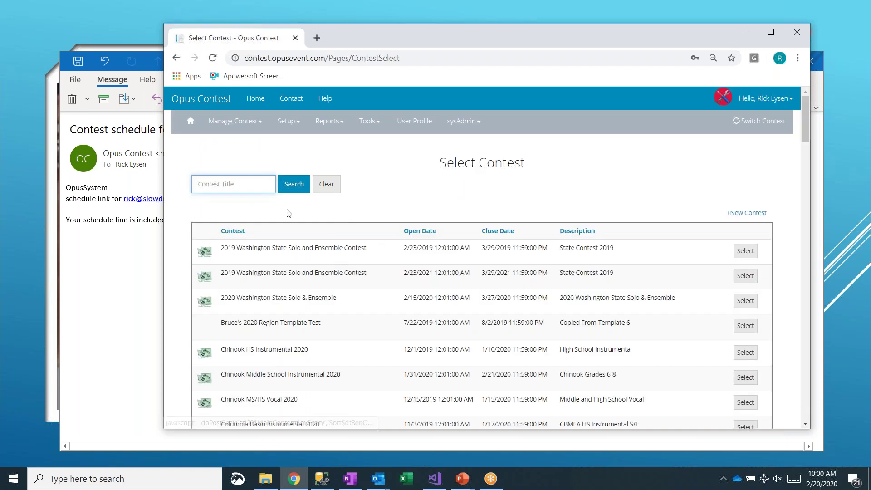
Search contests for 'omea' and open OMEA District 0 Testing
text(omea)
key(Return)
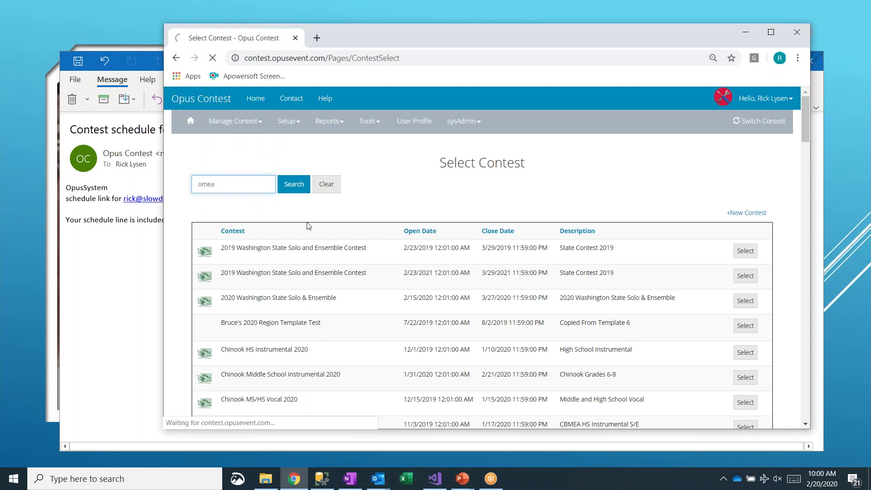
click(744, 251)
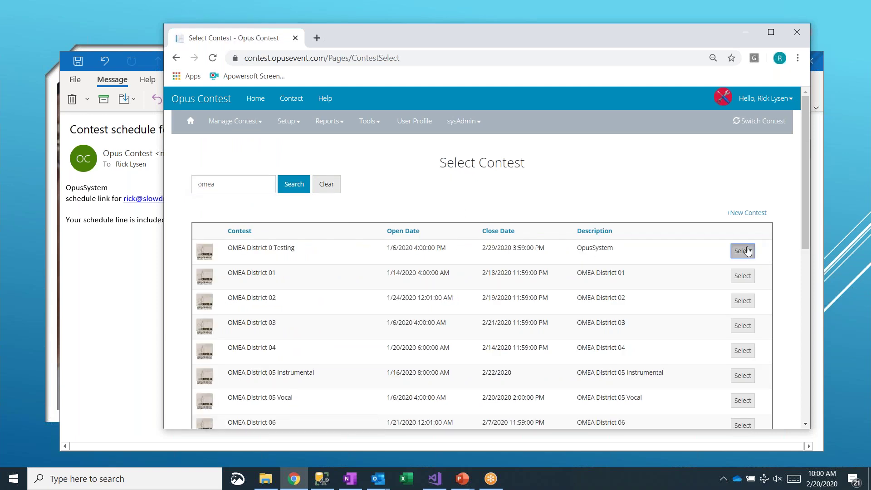
Open the Entry List, view the judges, then switch to Entry View
click(234, 121)
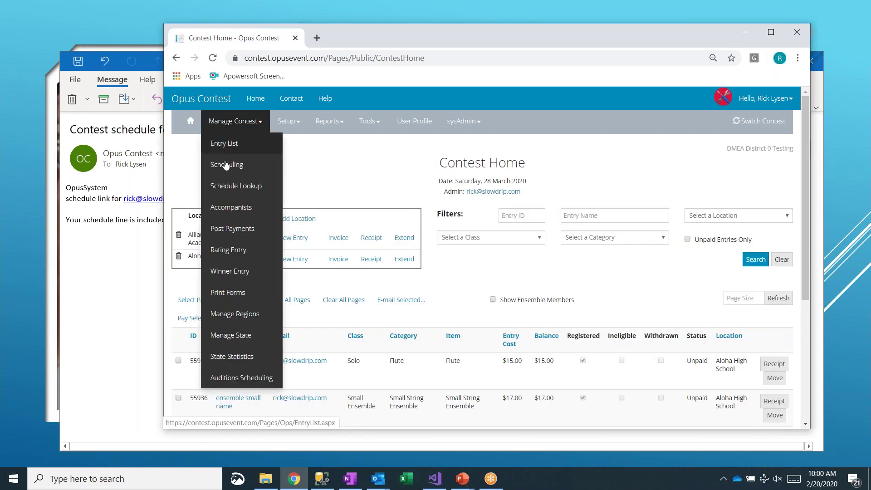
click(227, 143)
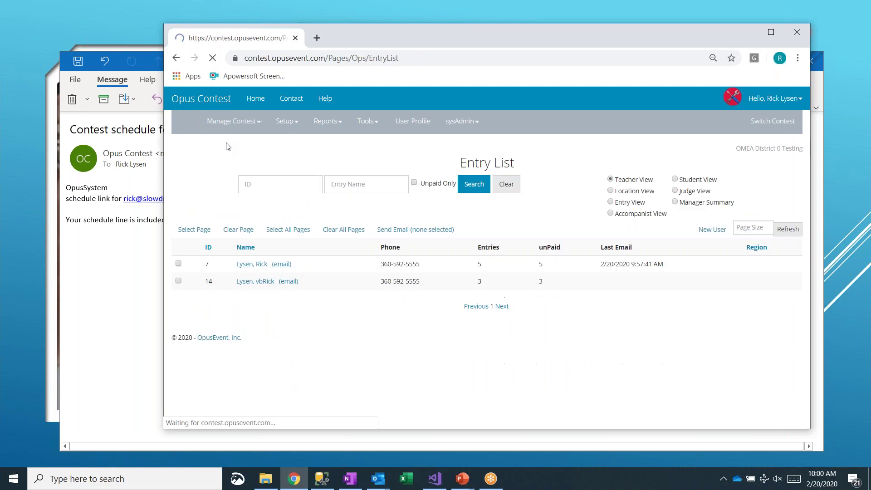
click(681, 193)
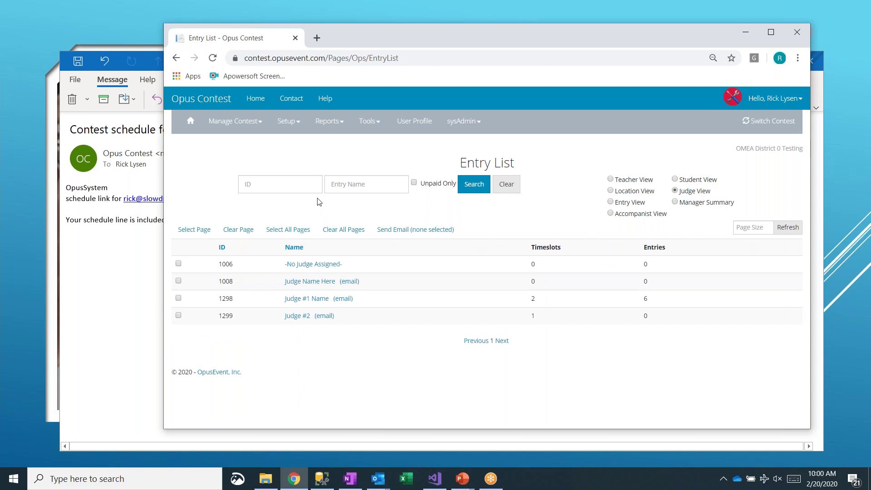
click(633, 204)
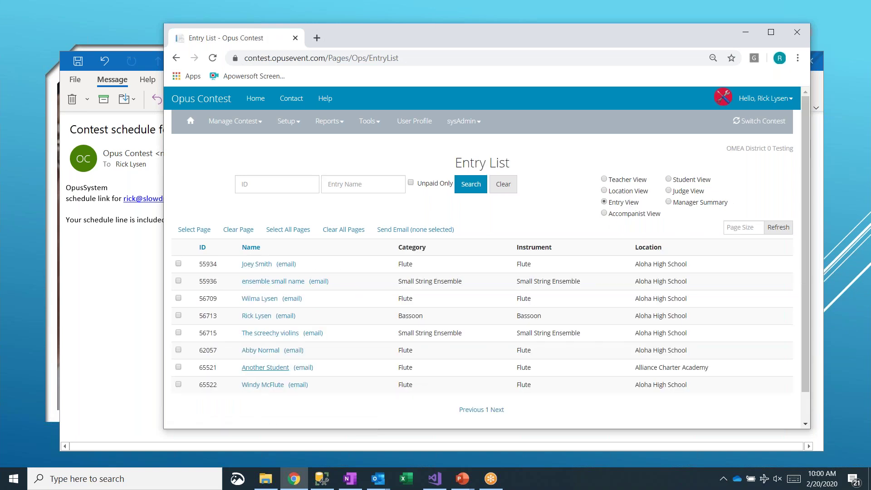
Select all eight entries, start an e-mail, cancel it, and clear the selection
click(282, 230)
click(398, 230)
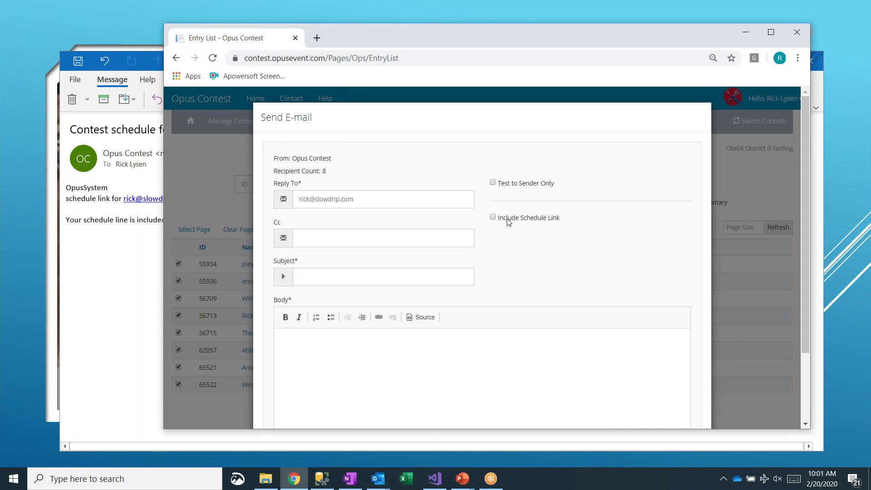
scroll(538, 251, down, 3)
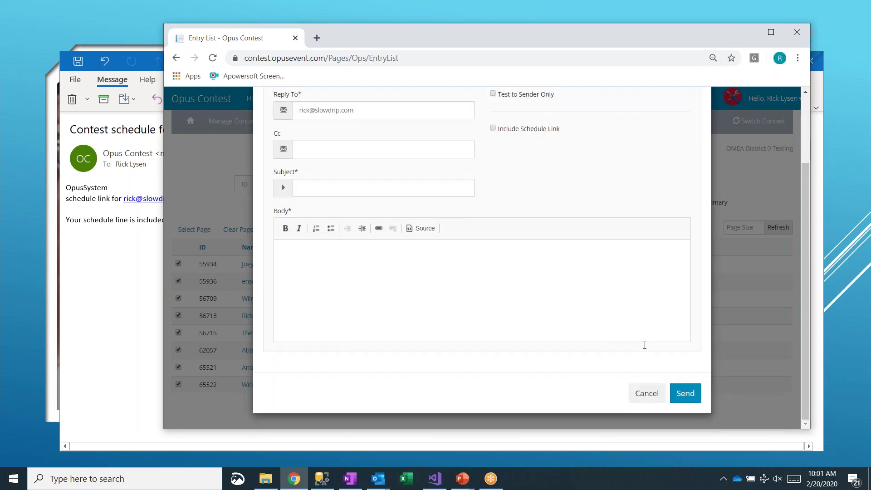
click(648, 393)
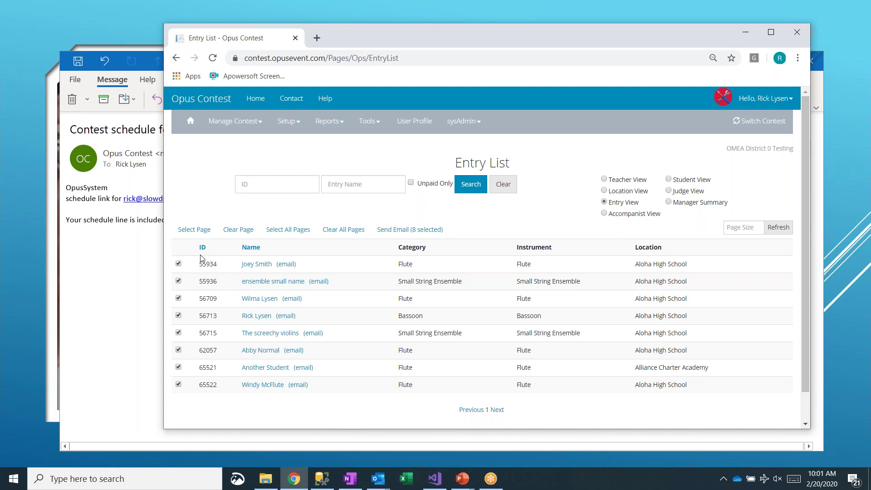
click(238, 229)
Cycle through the Entry List views and settle on Teacher View
click(631, 181)
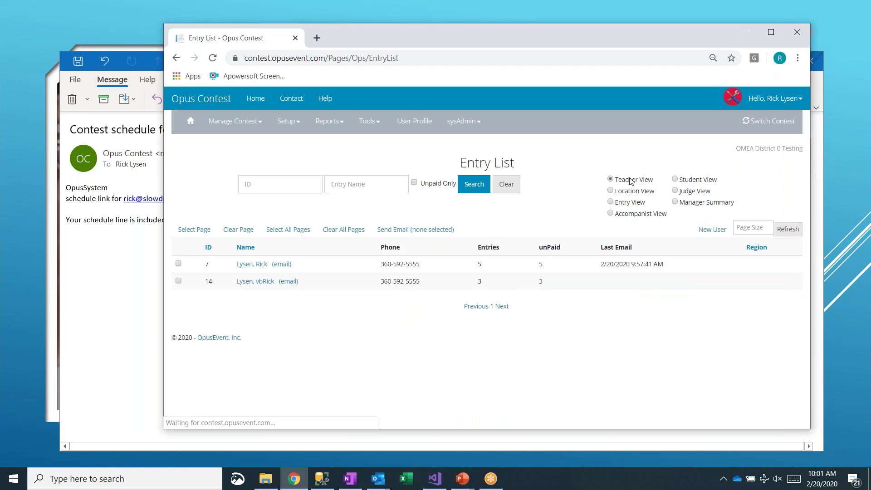
click(626, 202)
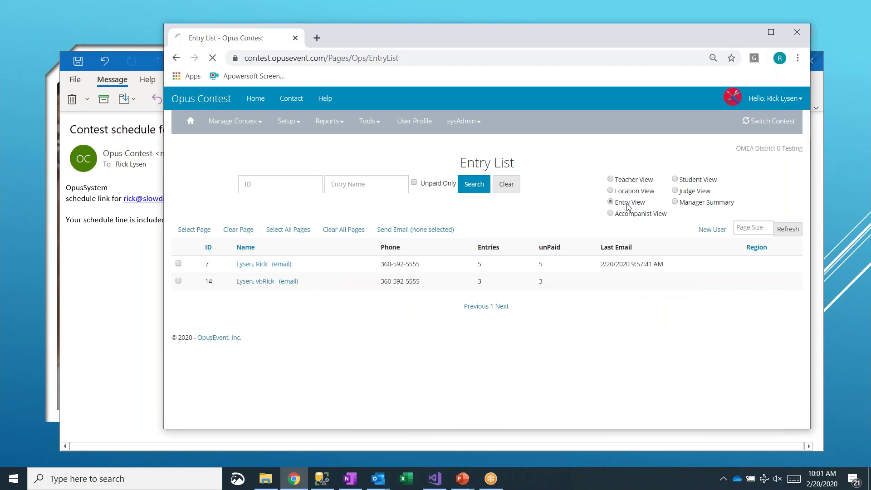
click(630, 216)
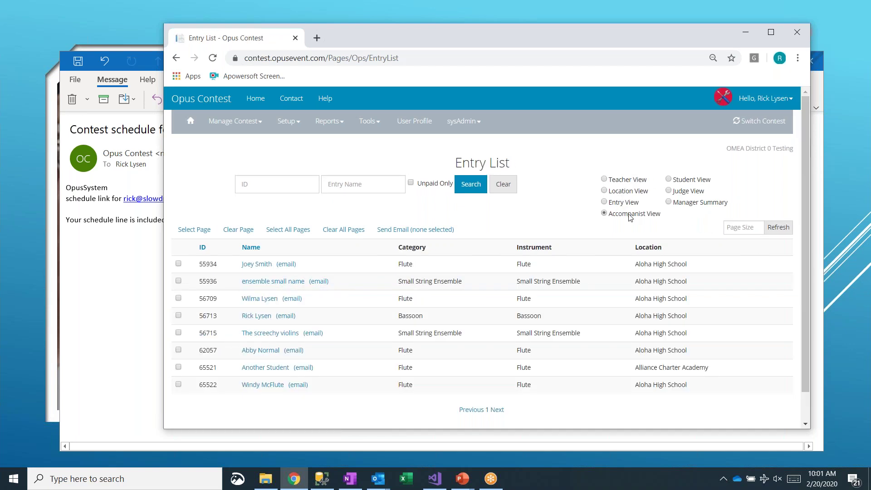
click(682, 191)
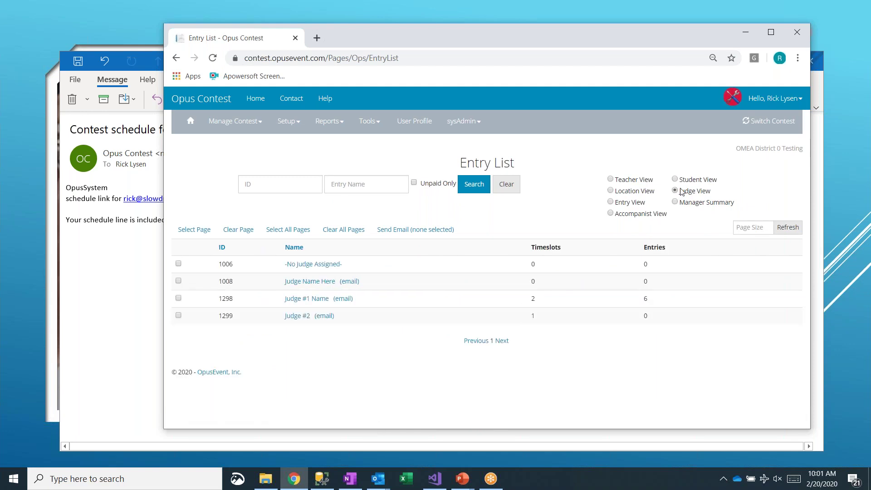
click(644, 183)
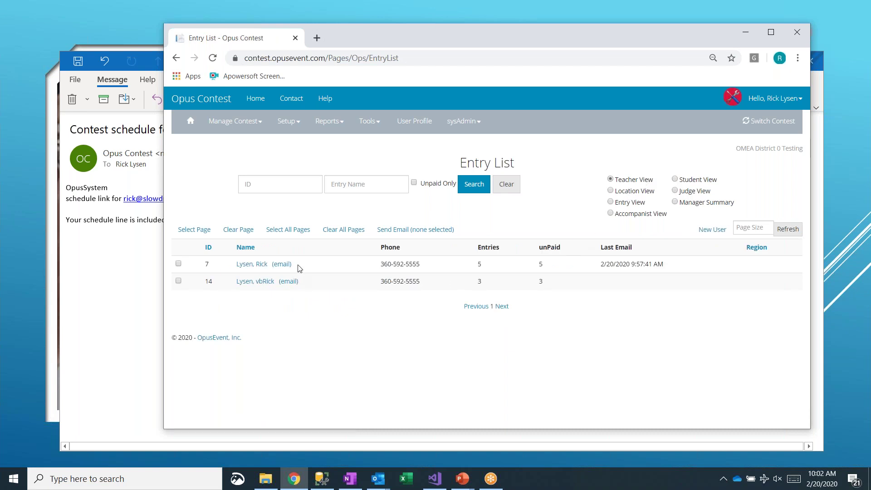
E-mail teacher 7 with the accompanist schedules link, a subject for the teacher, and body 'schedules included'
click(178, 264)
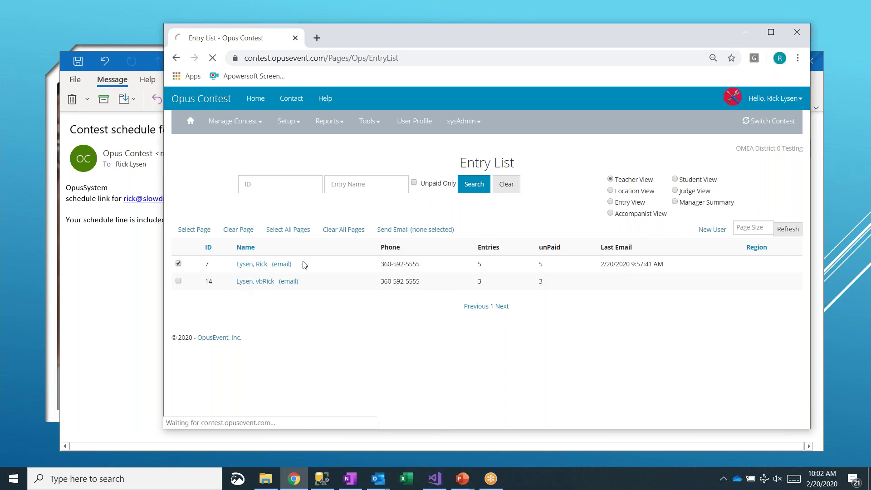
click(398, 236)
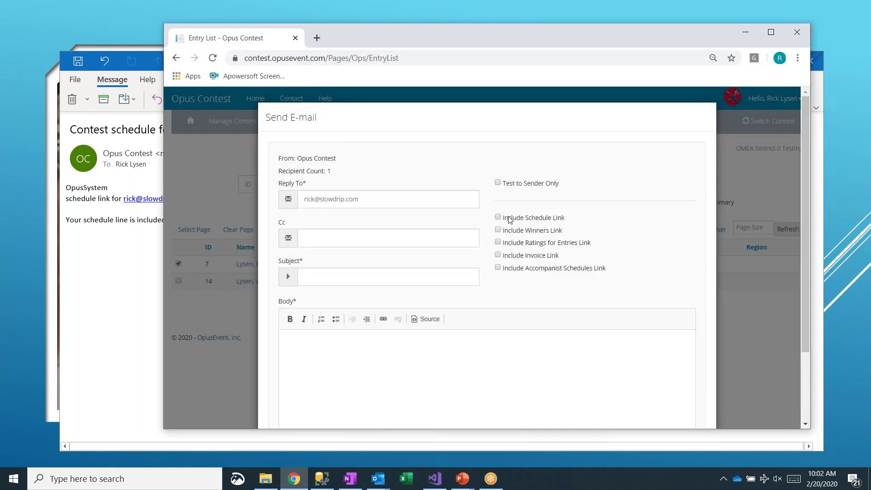
click(515, 272)
click(362, 278)
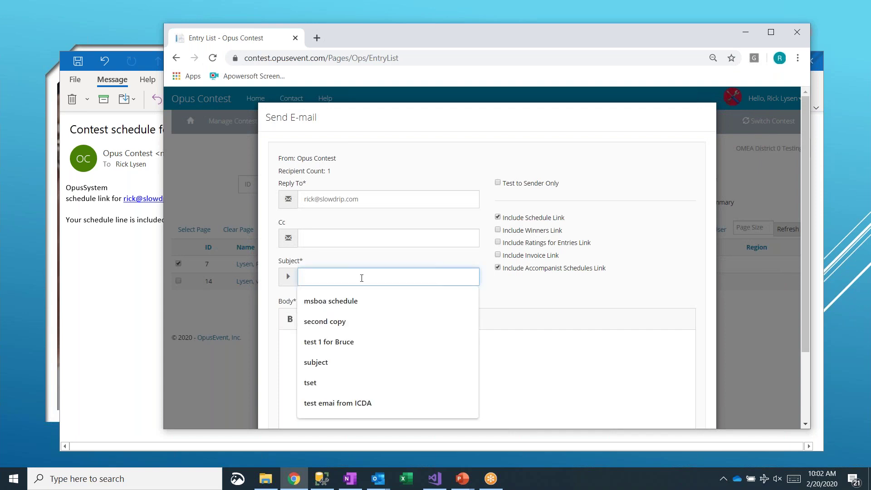
text(Here it is)
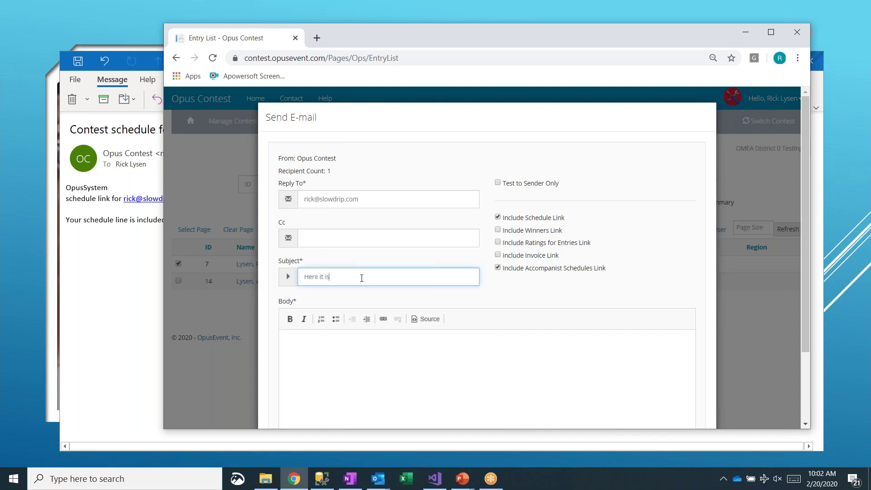
text( again Rick)
key(Tab)
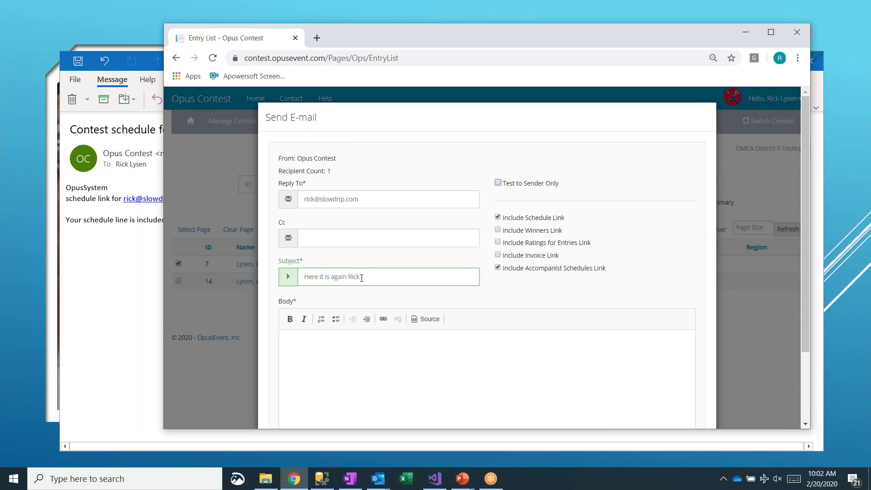
key(Tab)
key(Tab)
key(Tab)
key(Tab)
key(Tab)
key(Tab)
text(schedules included)
Check the Outlook message, then send the e-mail to teacher 7
scroll(517, 299, down, 2)
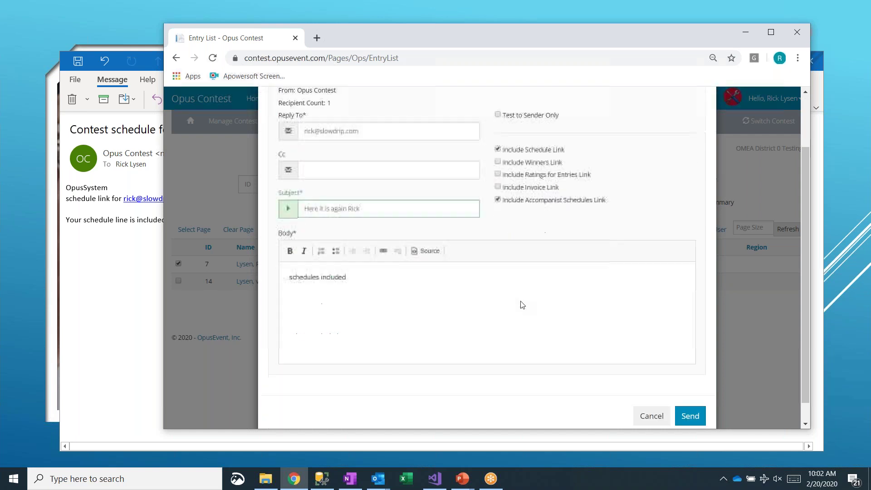
click(690, 394)
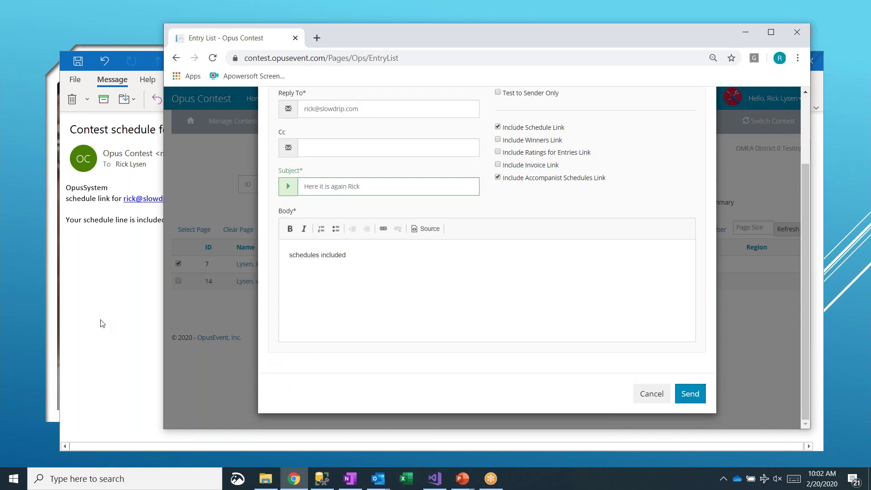
click(100, 293)
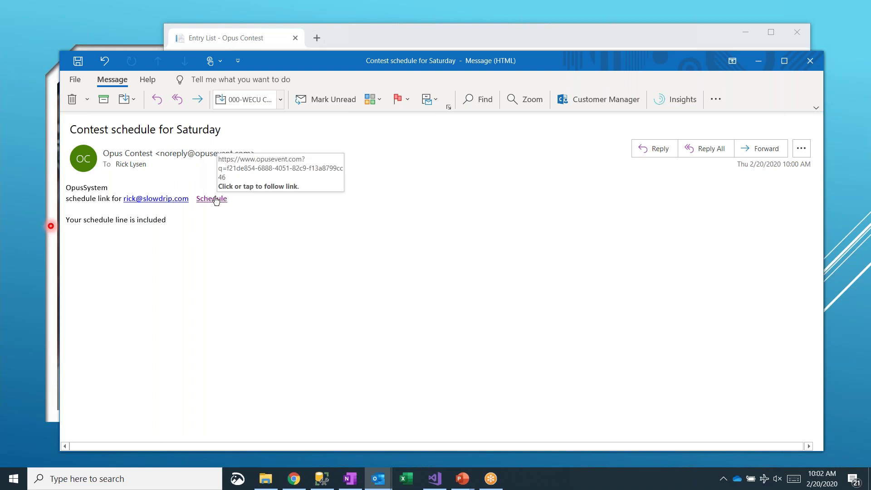
key(alt+Tab)
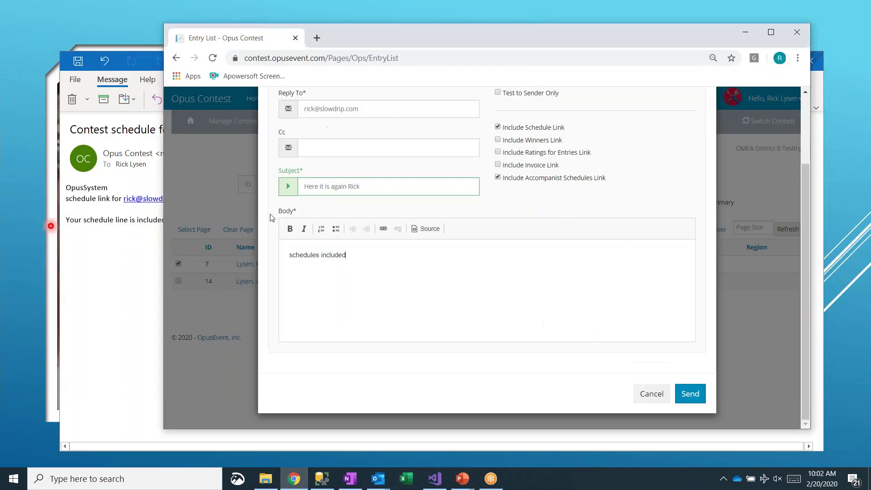
click(690, 393)
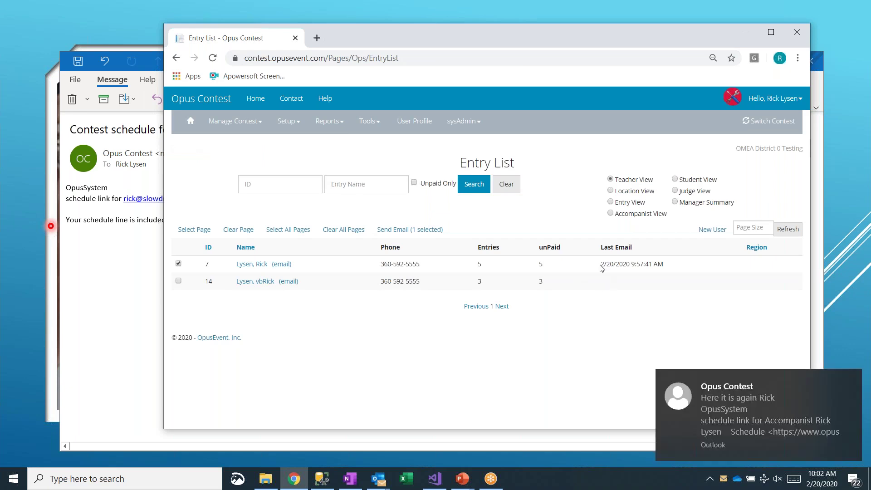
Reload the teacher list so teacher 7's Last Email reads 2/20/2020 10:02:47 AM
drag(601, 265, 671, 266)
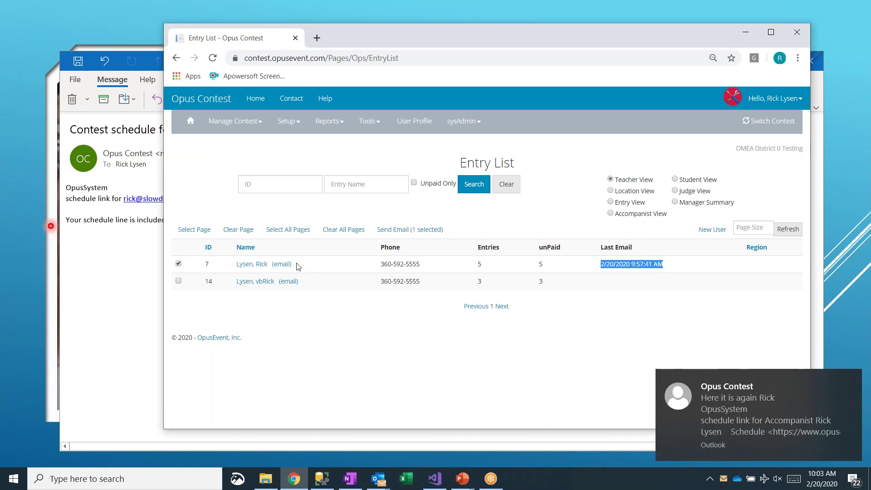
click(635, 274)
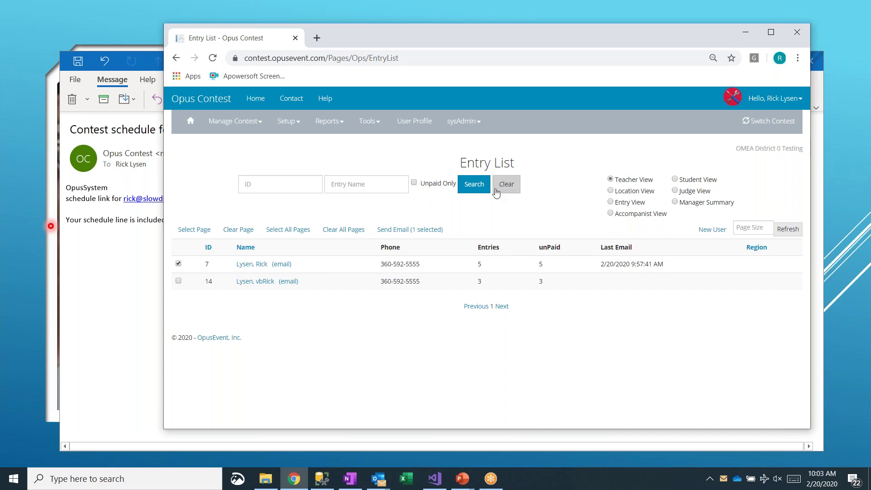
click(474, 186)
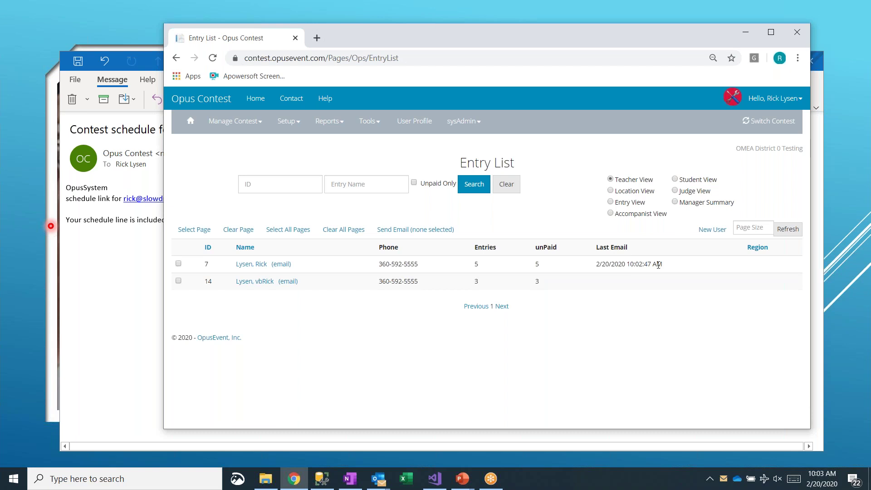
View the received schedule e-mail in Outlook, then close it
mouse_move(827, 481)
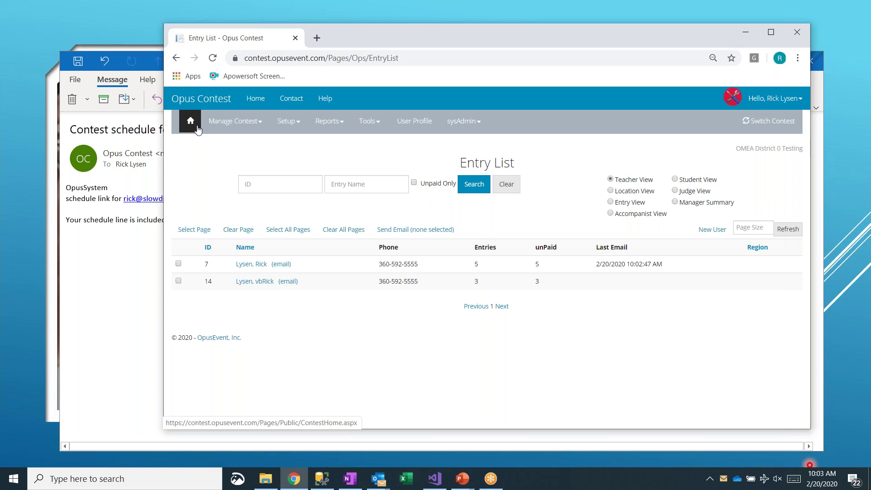
click(132, 181)
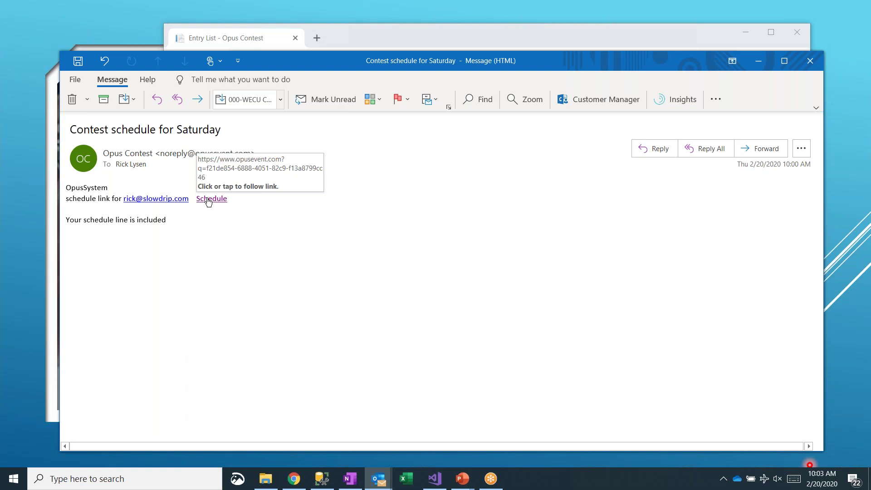
click(808, 61)
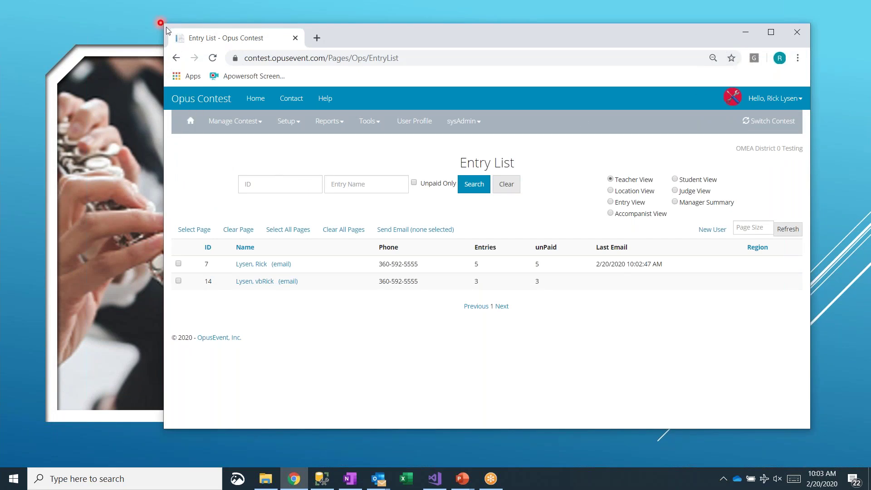
Enlarge the browser window and show the All Contest Entries report as an html table
drag(166, 30, 14, 26)
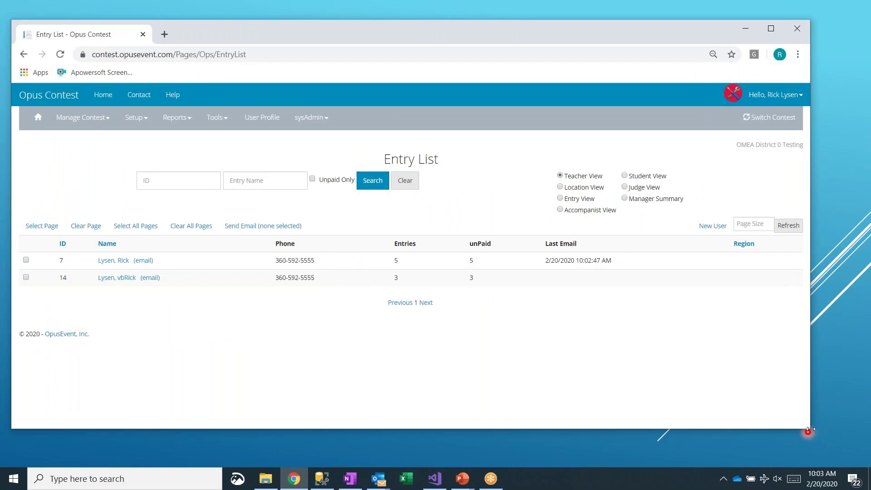
drag(810, 433, 860, 462)
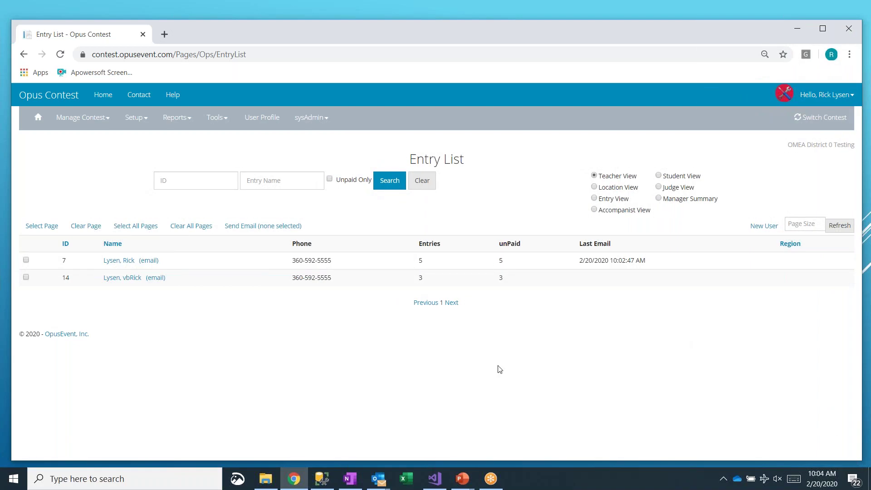
click(183, 119)
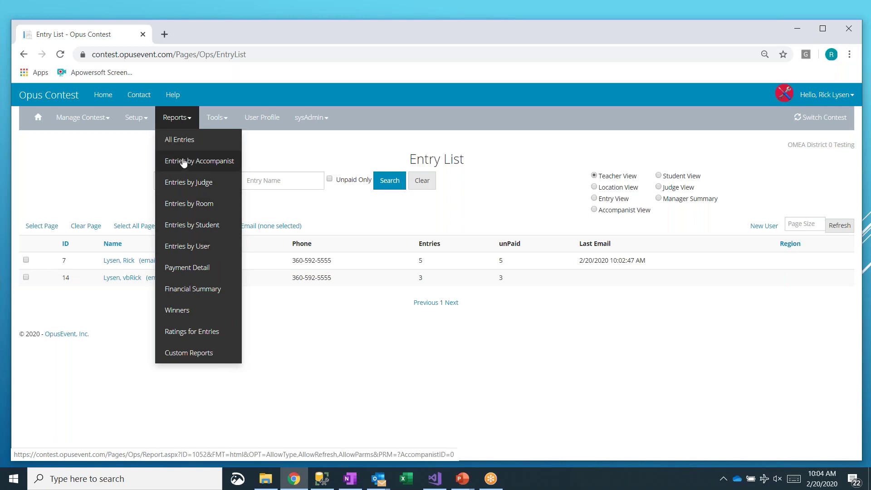
click(182, 143)
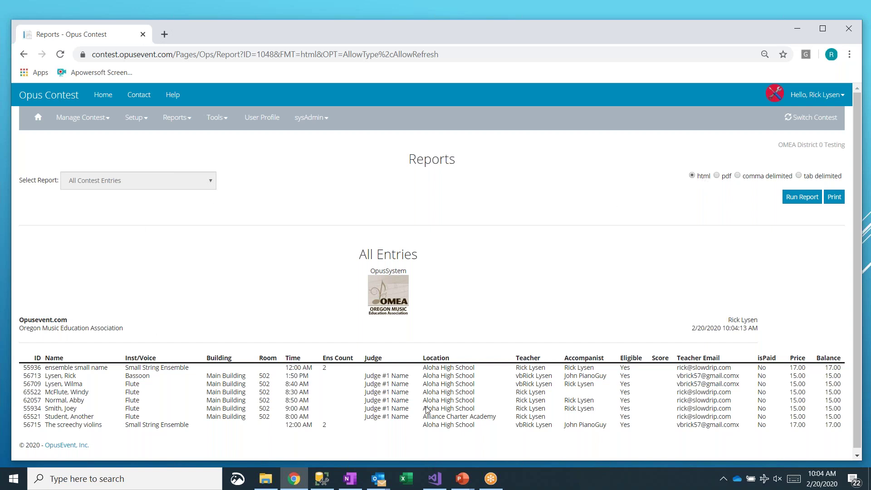
Run the All Entries report as a PDF, review the downloaded file, and close it
click(722, 178)
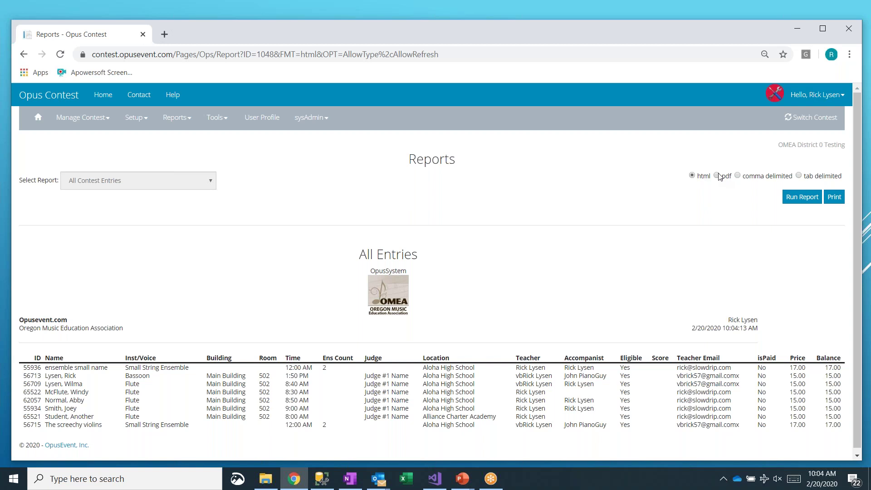
click(802, 198)
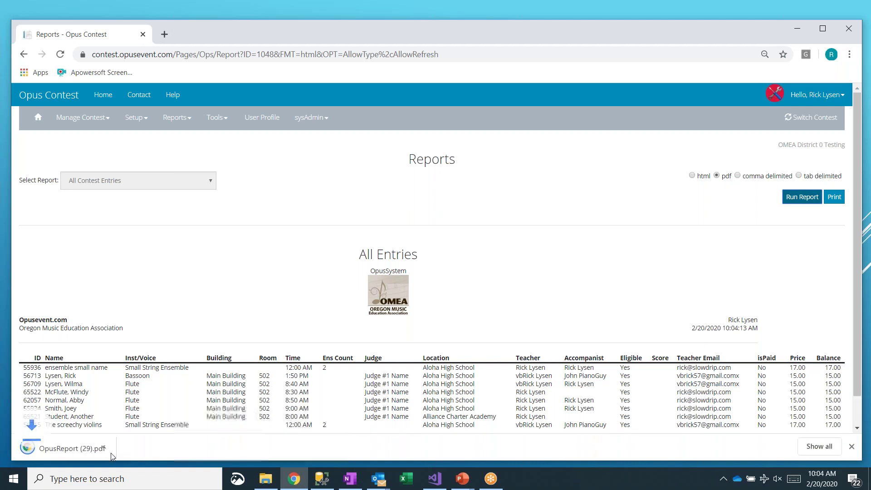
click(83, 449)
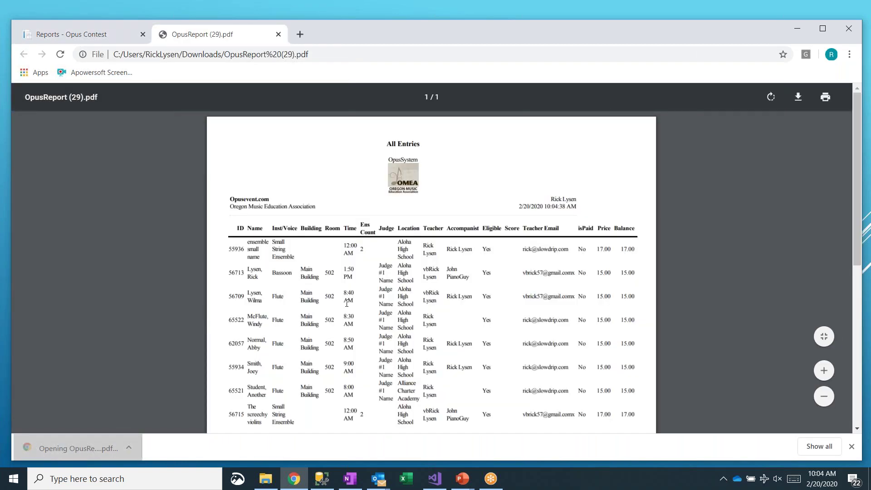
scroll(347, 303, down, 3)
scroll(327, 227, up, 3)
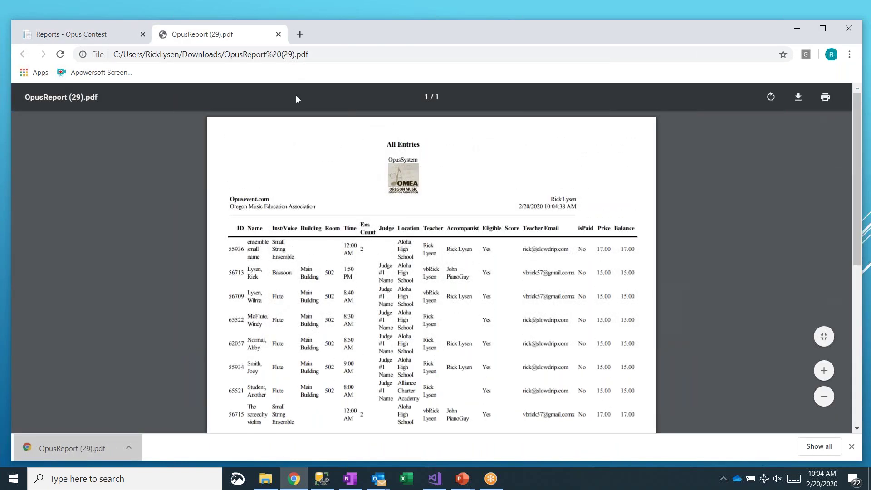
click(279, 34)
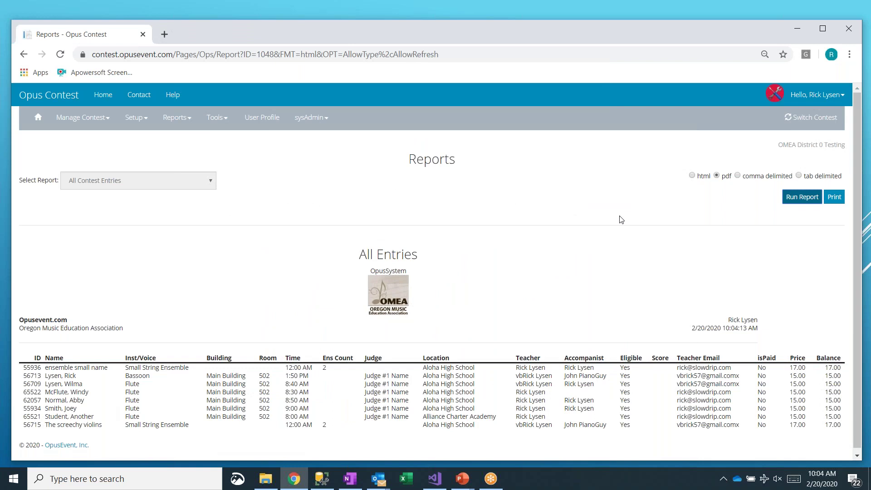
Run the report as comma delimited and open the downloaded OpusReport (56).csv in Excel
click(756, 178)
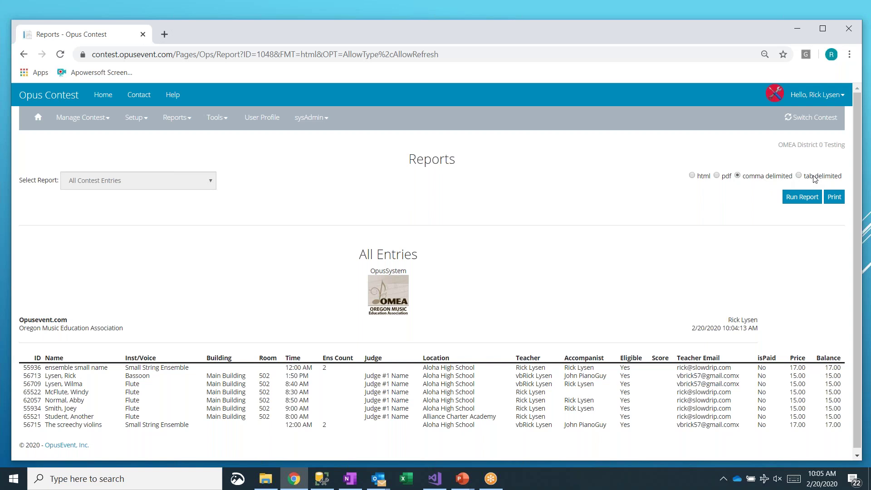
click(802, 198)
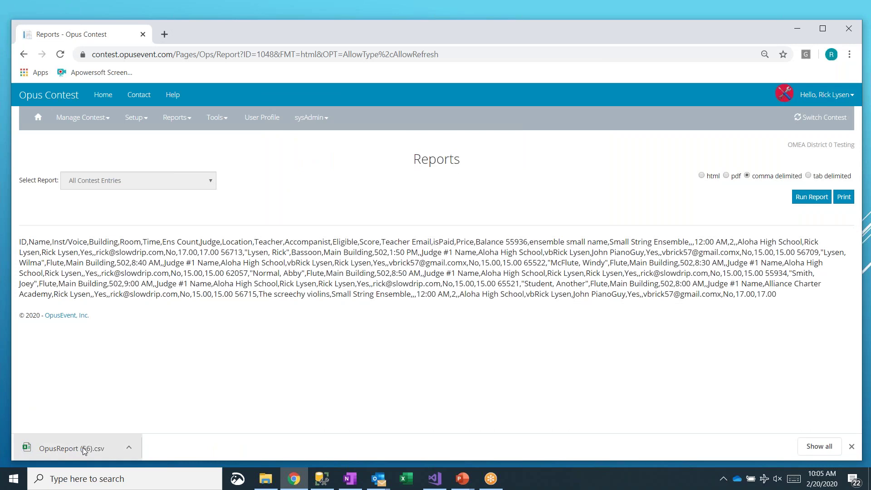
click(84, 450)
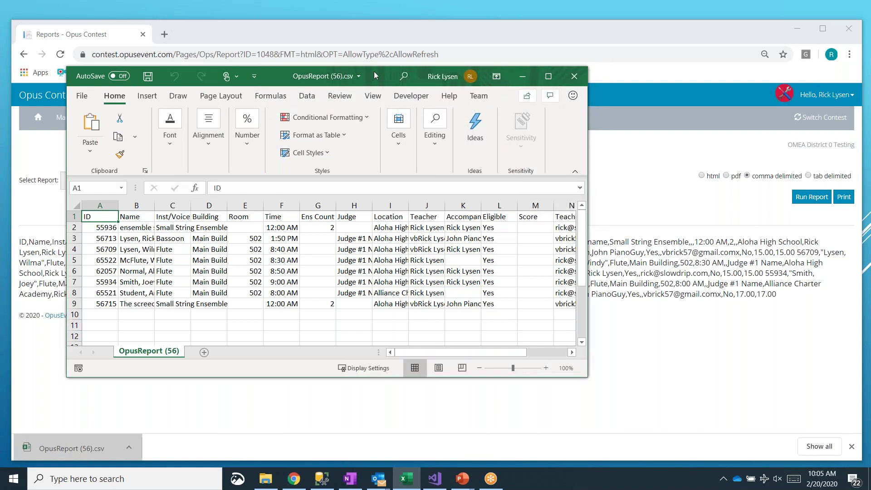
Widen column B of OpusReport (56).csv to show full names, then close Excel without saving
click(548, 76)
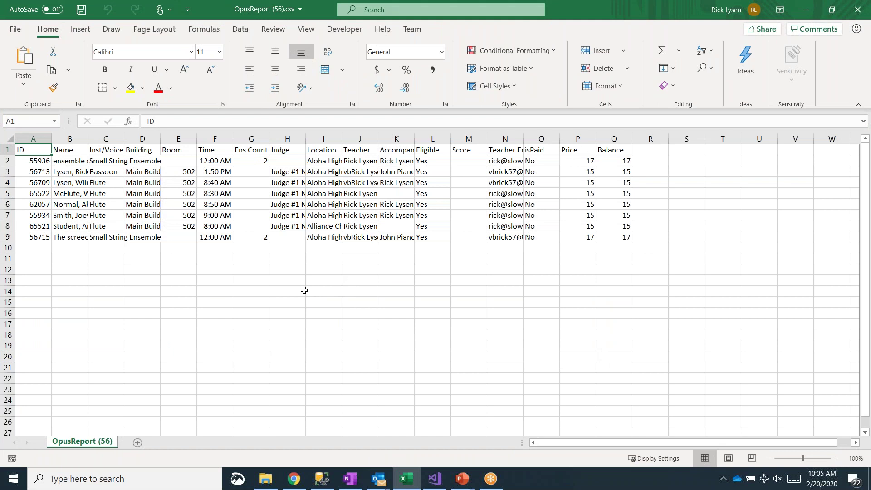
drag(88, 139, 204, 144)
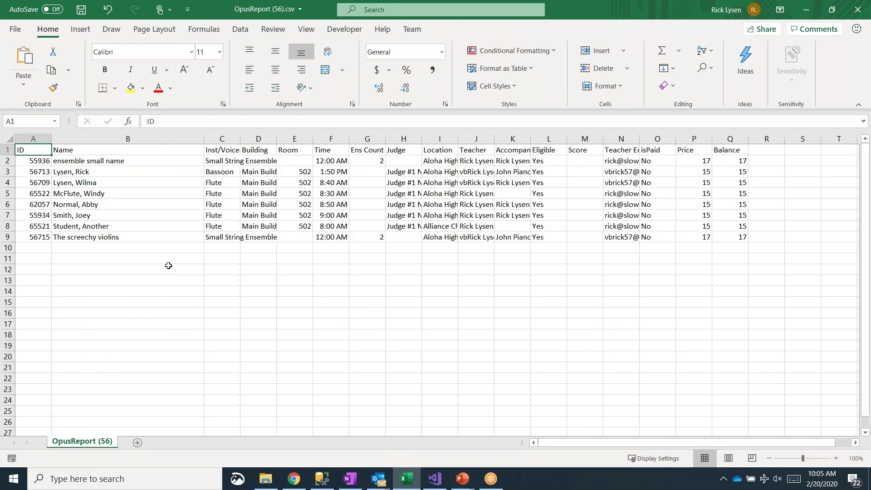
click(866, 11)
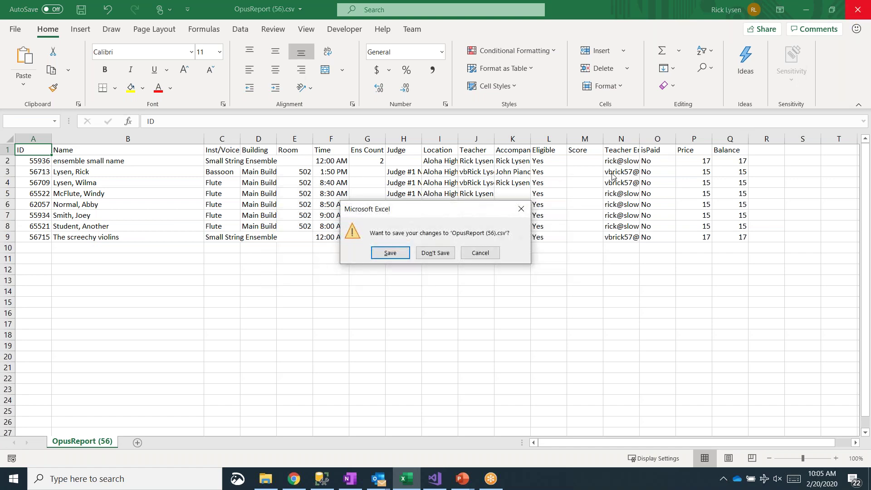
click(434, 253)
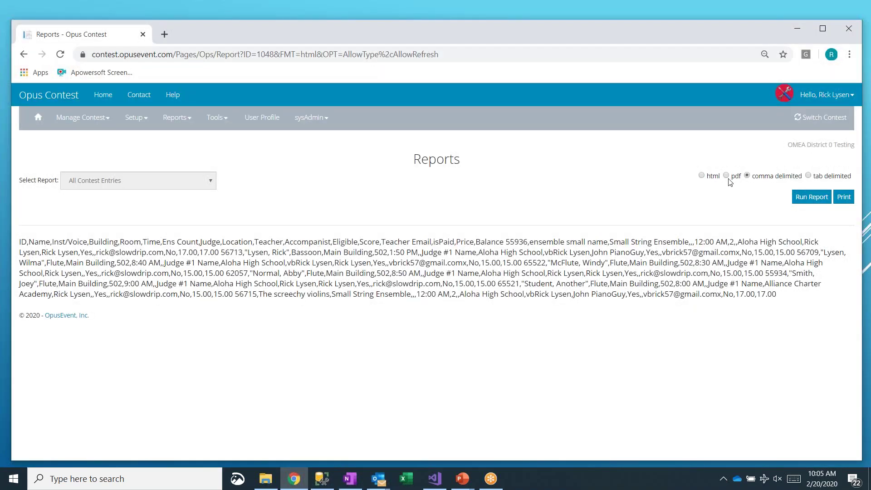
Rerun the report with the output format switched back to html
click(711, 178)
click(804, 200)
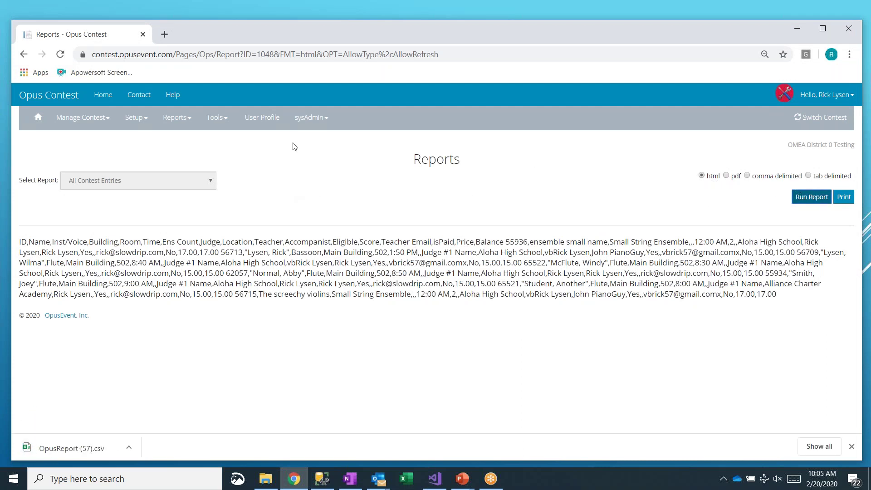
click(144, 104)
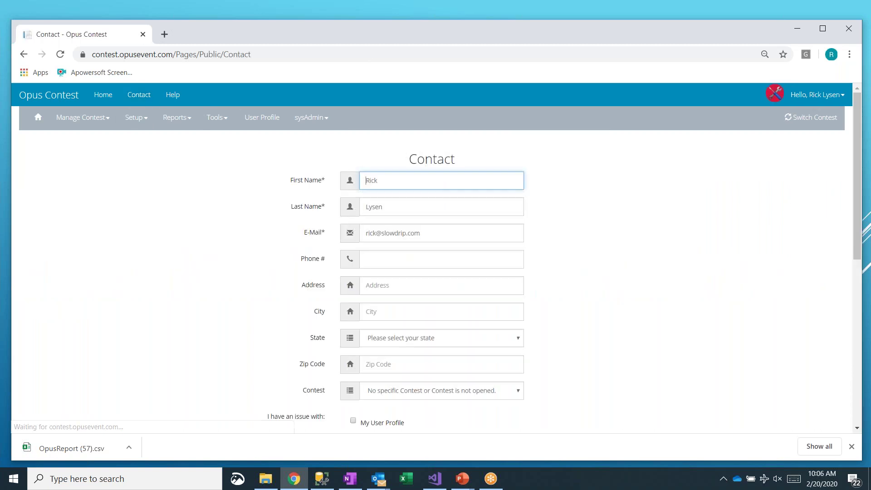
Run the Entries by Accompanist report and review its flute and bassoon groupings
click(173, 122)
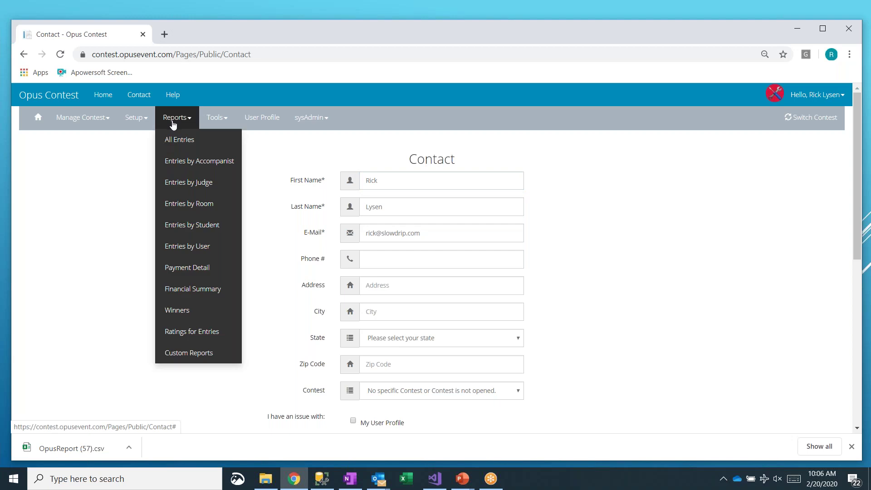
click(177, 161)
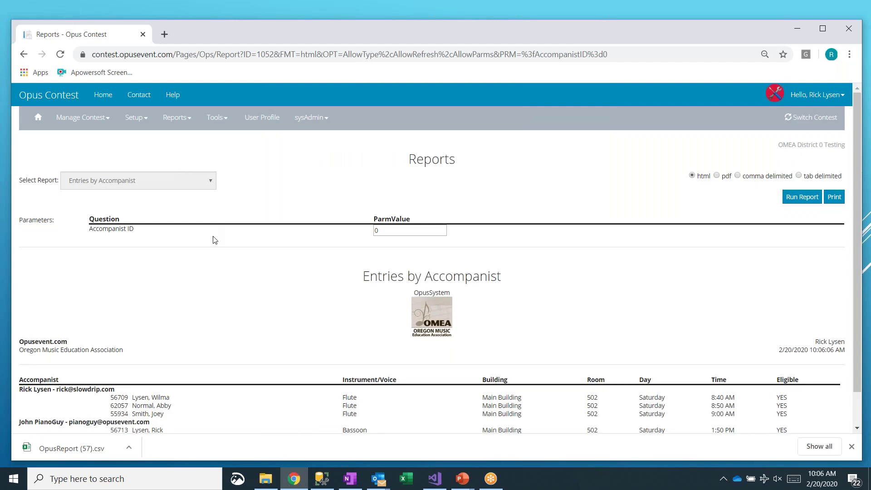
scroll(214, 240, down, 2)
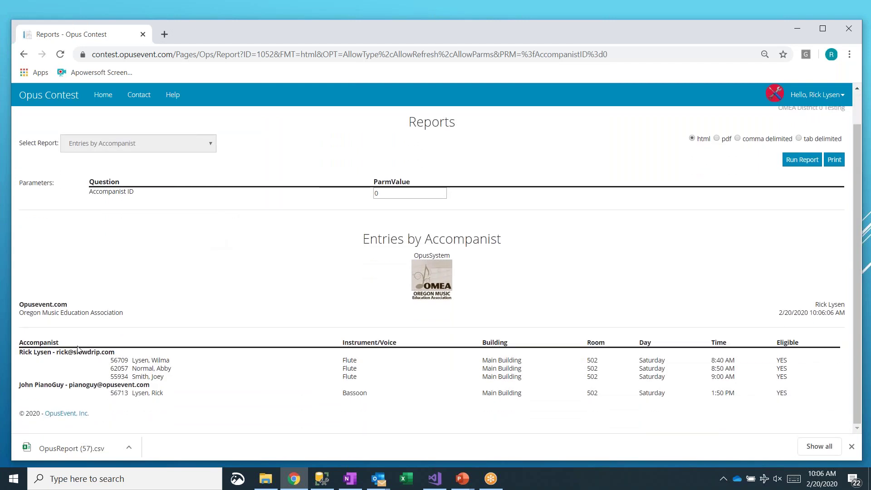
drag(18, 354, 155, 395)
click(180, 291)
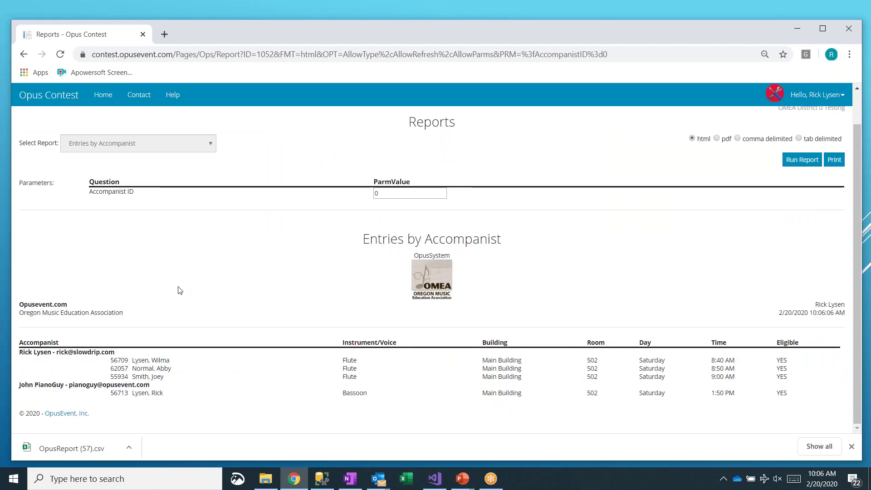
scroll(225, 150, up, 1)
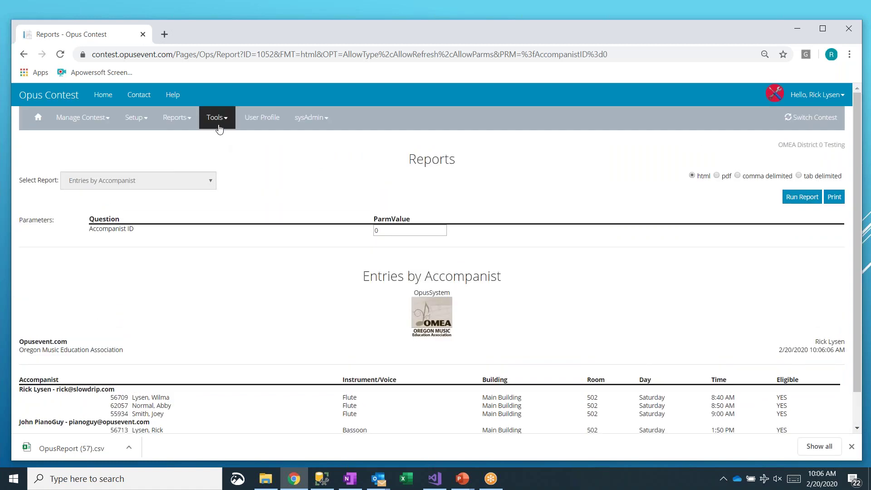
click(181, 122)
Run the Entries by Judge report and scroll through its listing
click(192, 182)
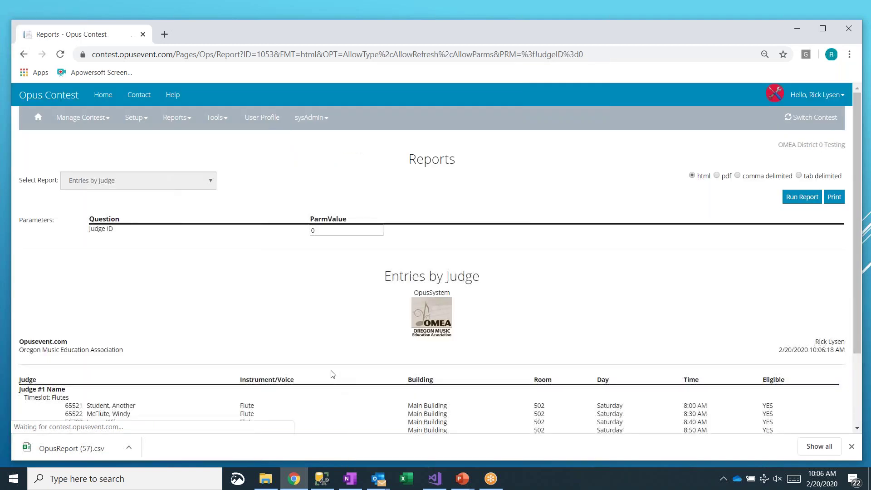
scroll(182, 388, down, 2)
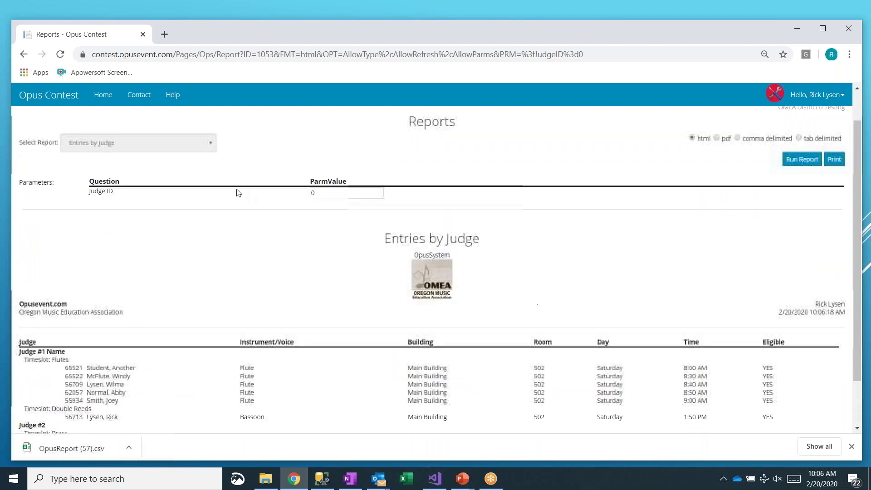
scroll(244, 191, up, 1)
scroll(265, 232, up, 1)
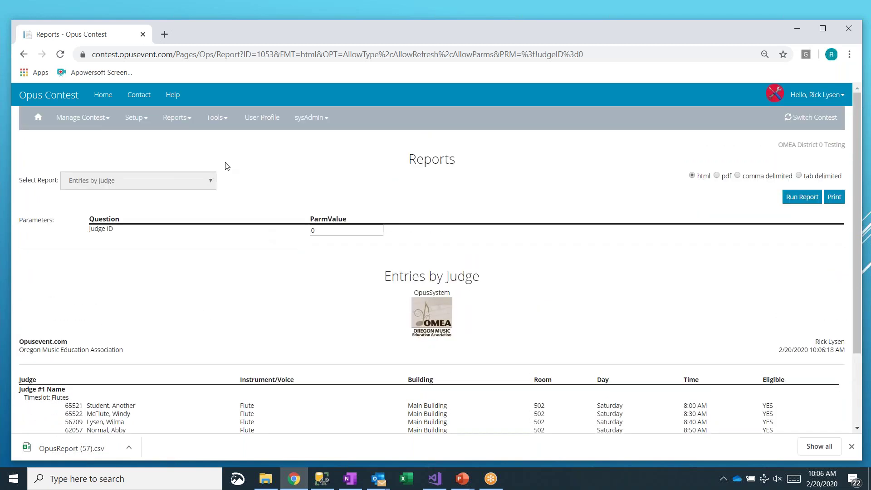
click(143, 120)
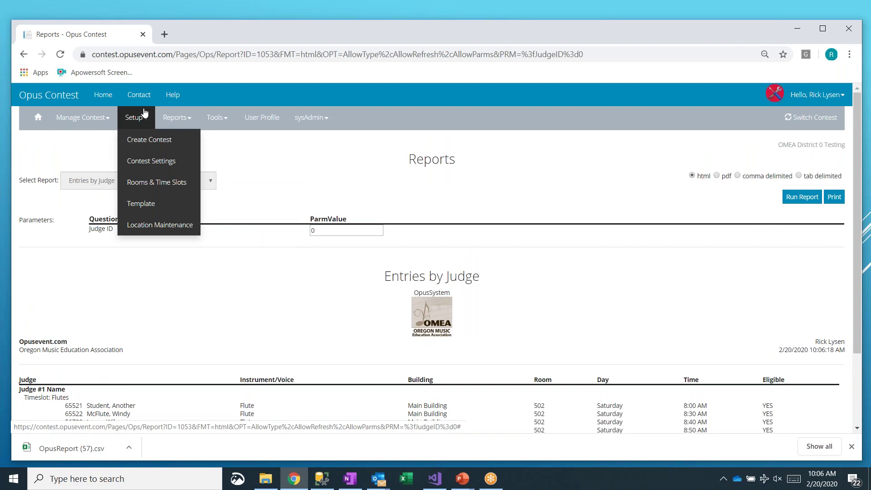
Run the Entries by Room report and review it
click(182, 123)
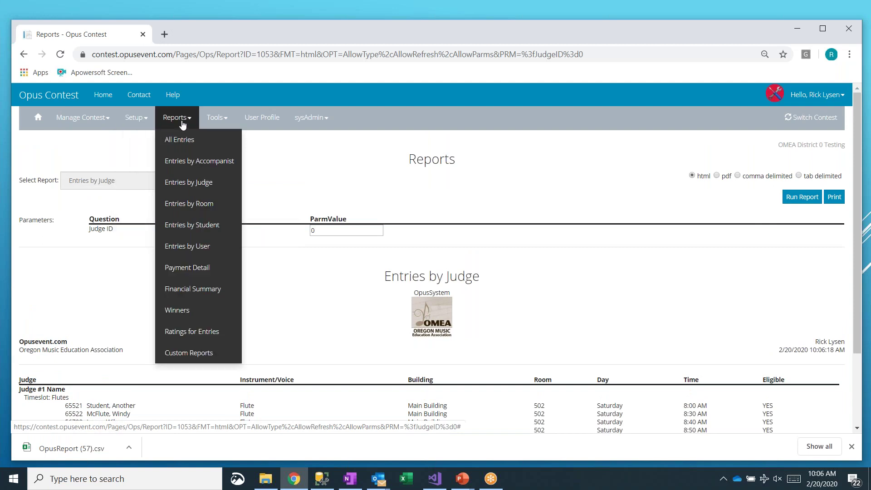
click(205, 203)
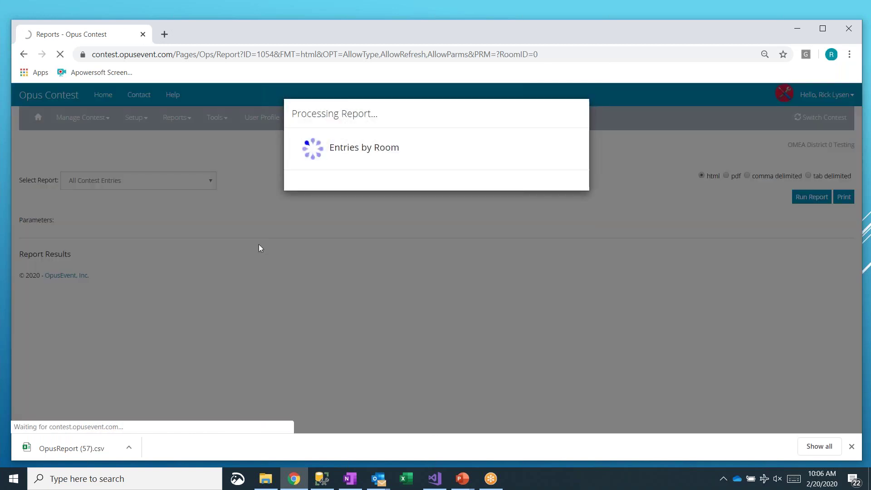
scroll(259, 266, down, 2)
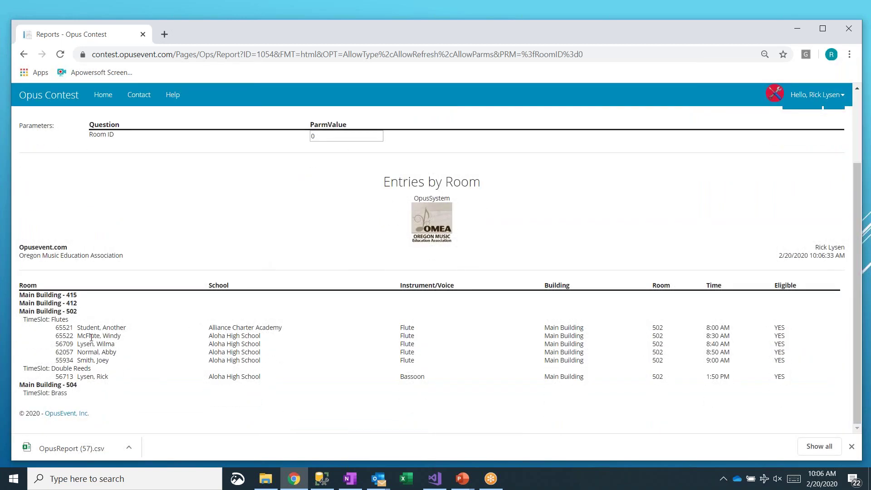
scroll(182, 187, up, 2)
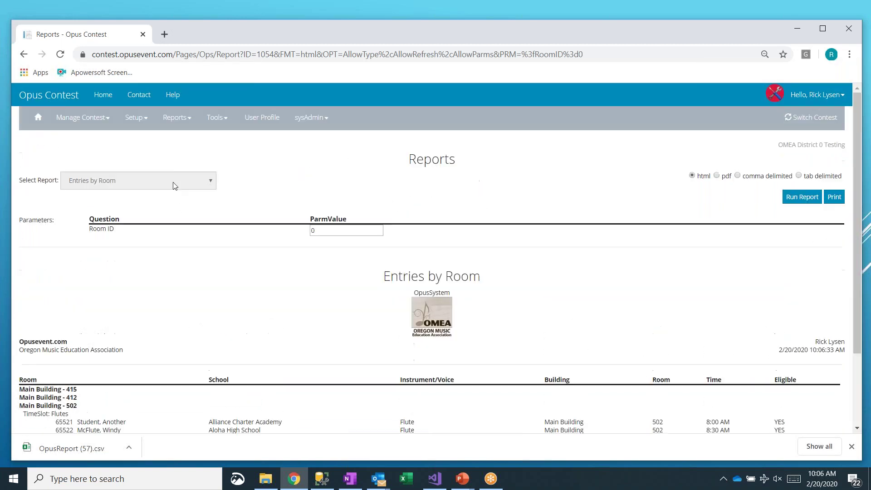
Run the Entries by Student report and dismiss the downloads bar
click(179, 118)
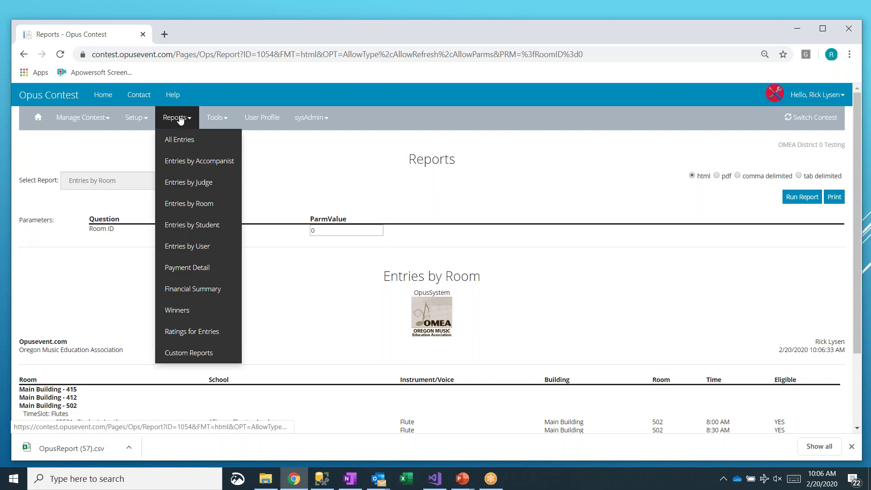
click(204, 224)
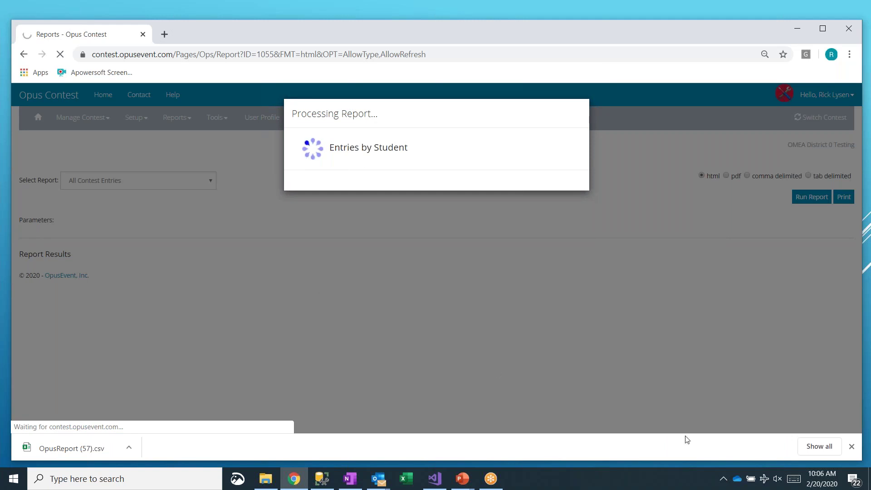
click(852, 447)
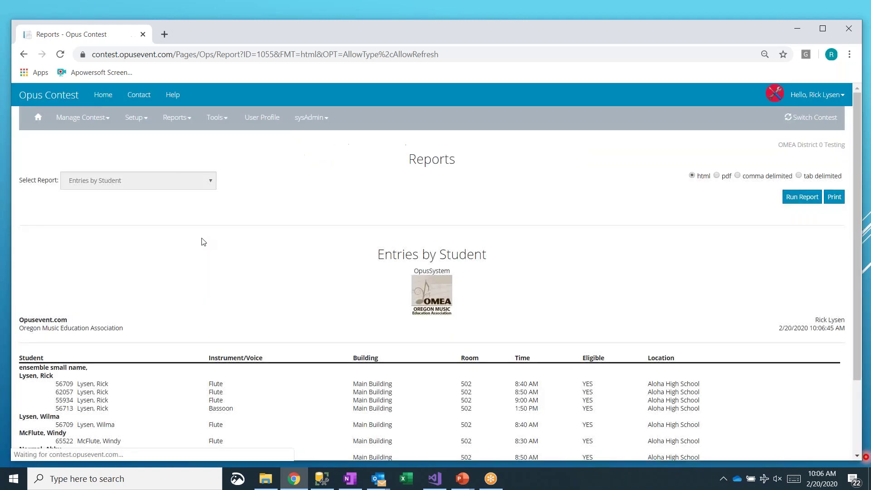
Run the Entries by User report and review the first teacher's group of flute entries
scroll(153, 239, down, 1)
scroll(153, 239, down, 1)
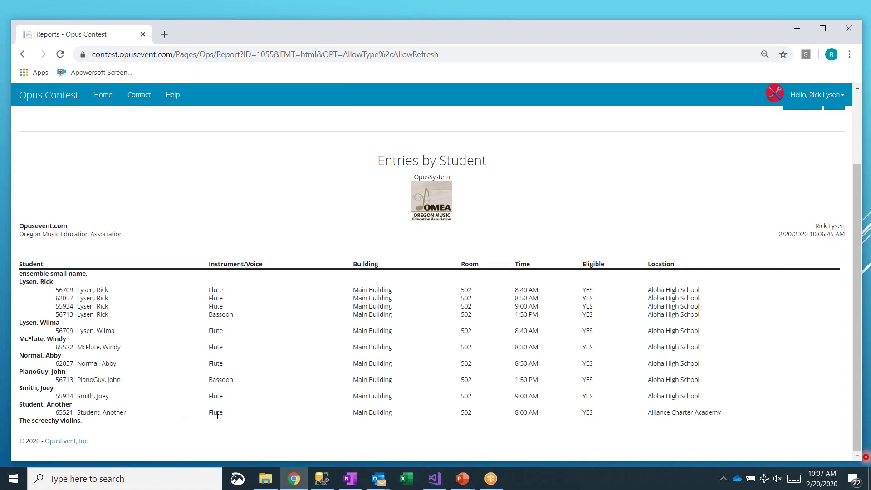
scroll(245, 199, up, 2)
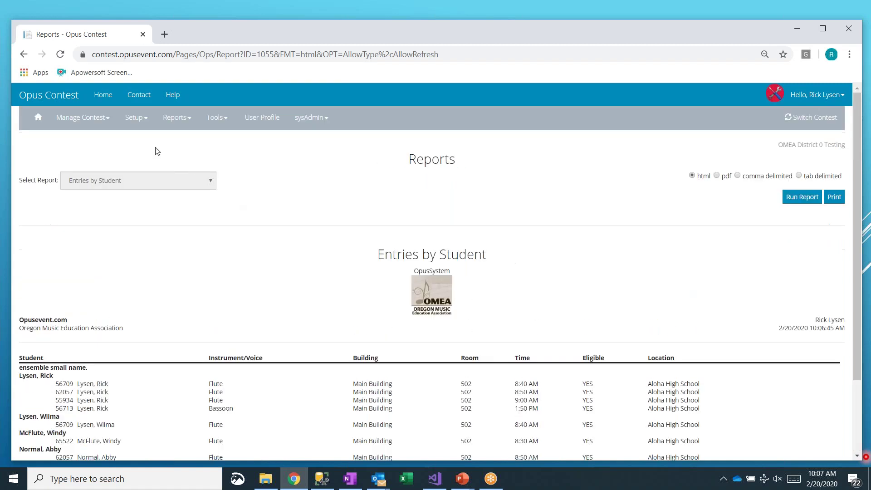
click(176, 118)
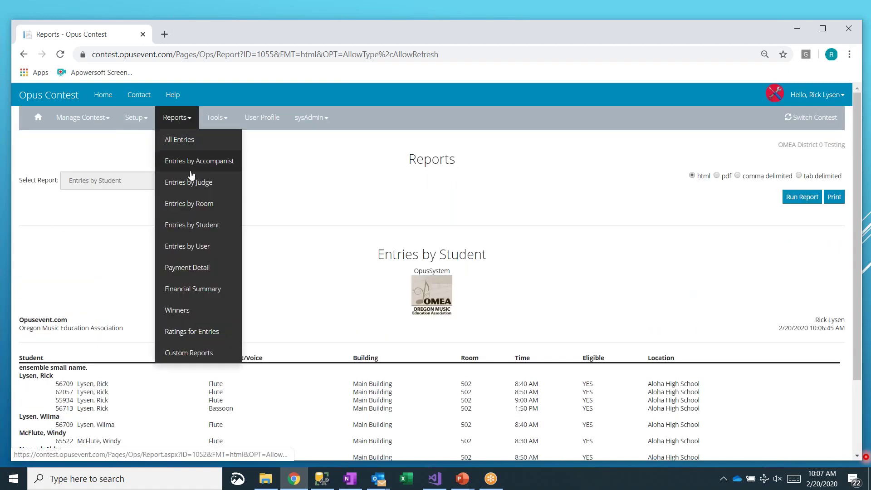
click(198, 247)
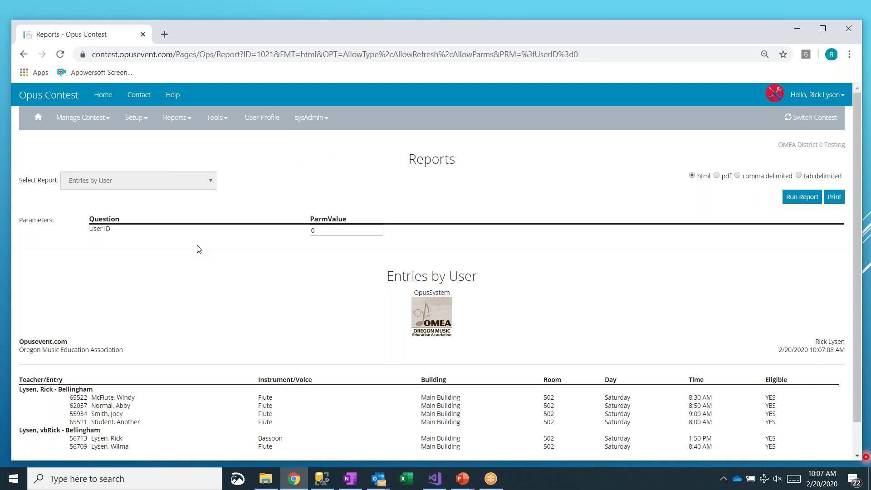
scroll(198, 249, down, 1)
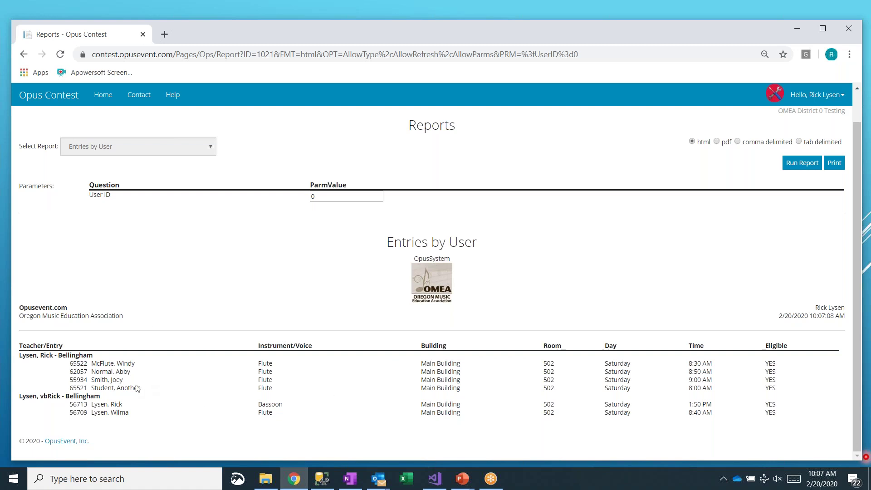
drag(20, 356, 20, 397)
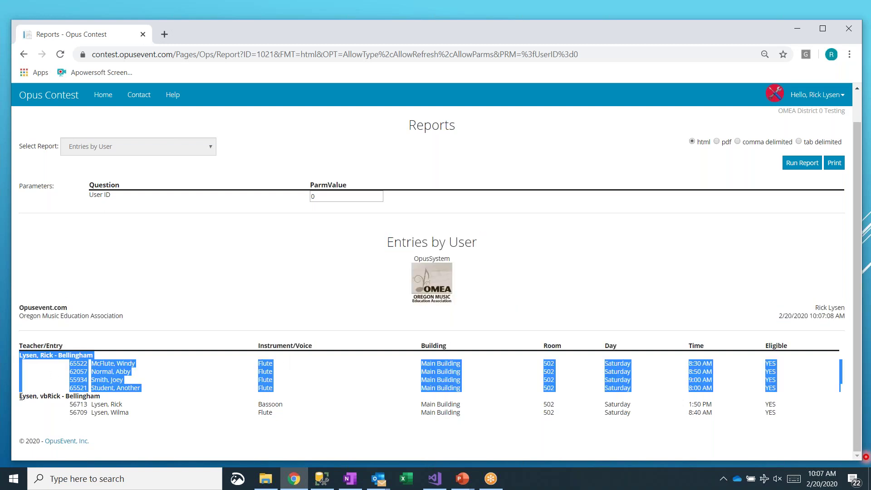
click(176, 372)
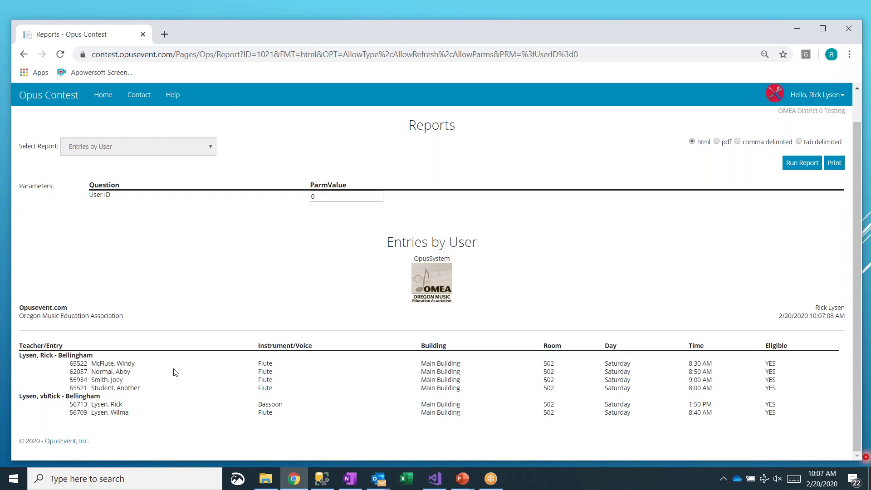
scroll(164, 336, up, 1)
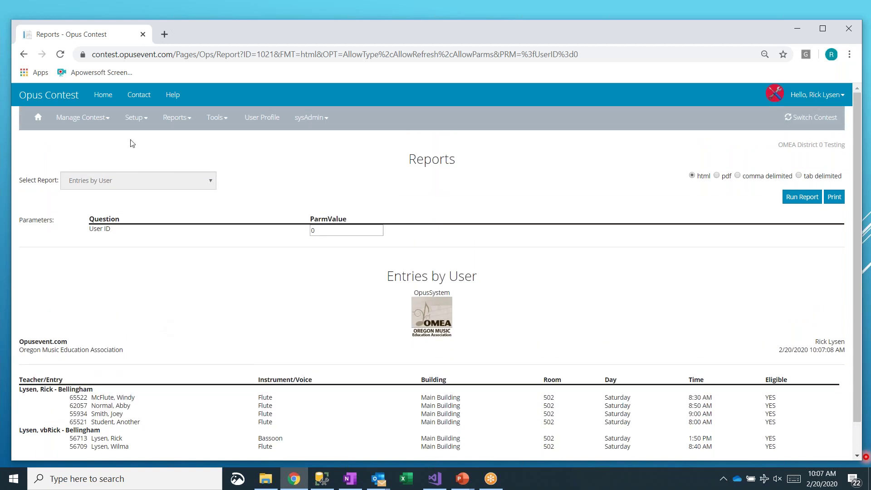
Dismiss the reports list and return to the Contest Home page
click(175, 123)
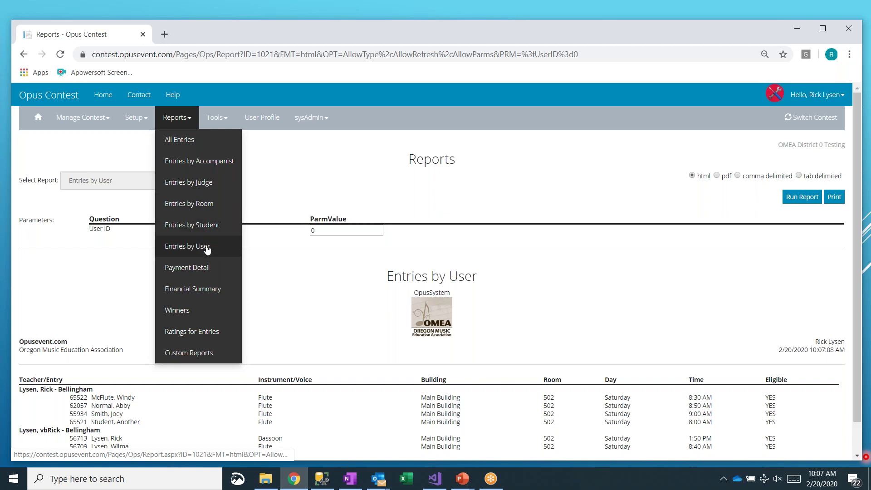
click(305, 179)
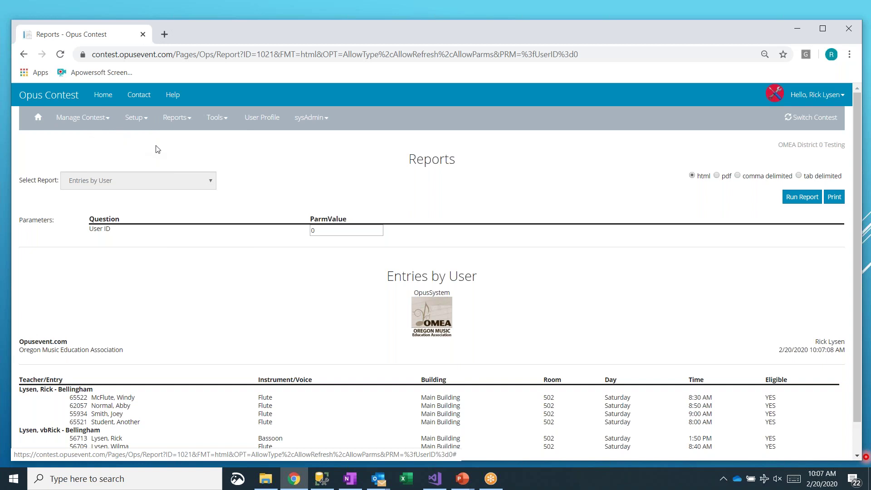
click(29, 121)
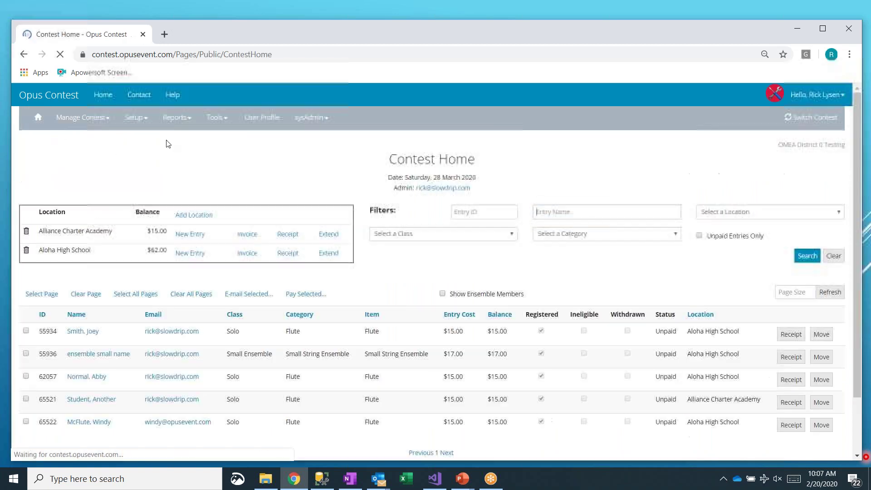
Go to Manage Contest > Print Forms and select the Adjudication forms option
click(86, 118)
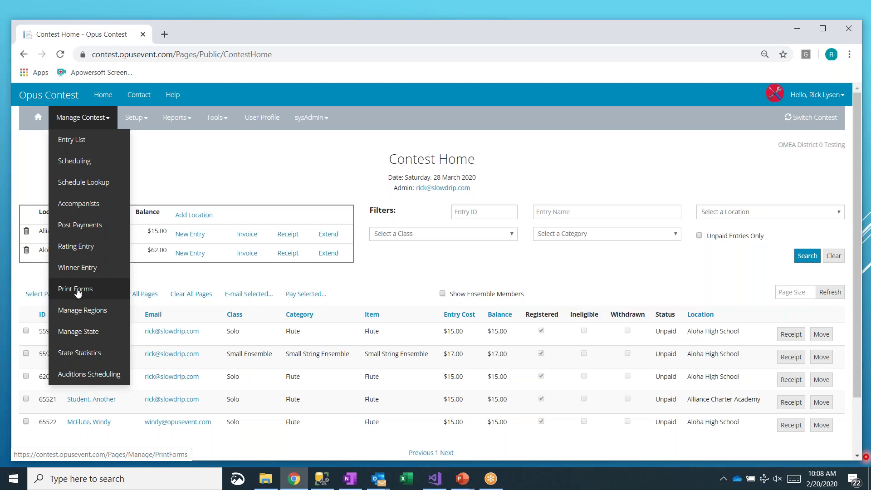
click(78, 293)
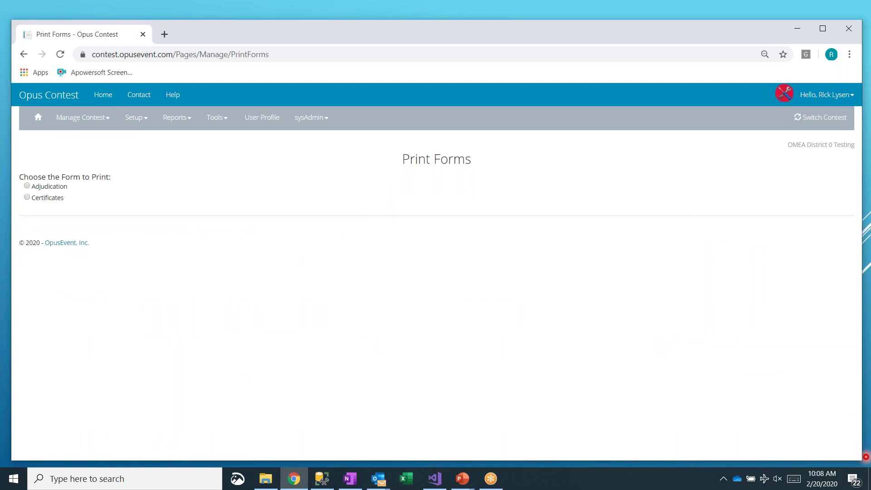
click(47, 198)
Choose Adjudication forms for the 'Flutes - , 502' timeslot
click(44, 187)
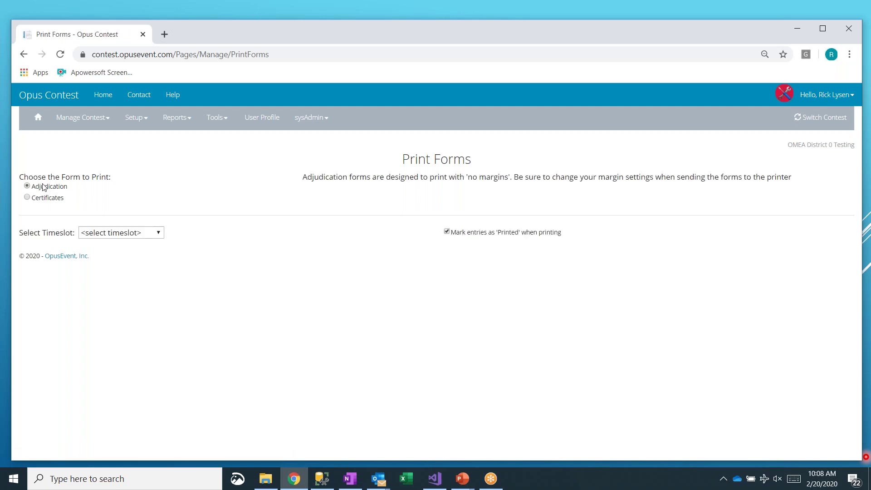
click(159, 234)
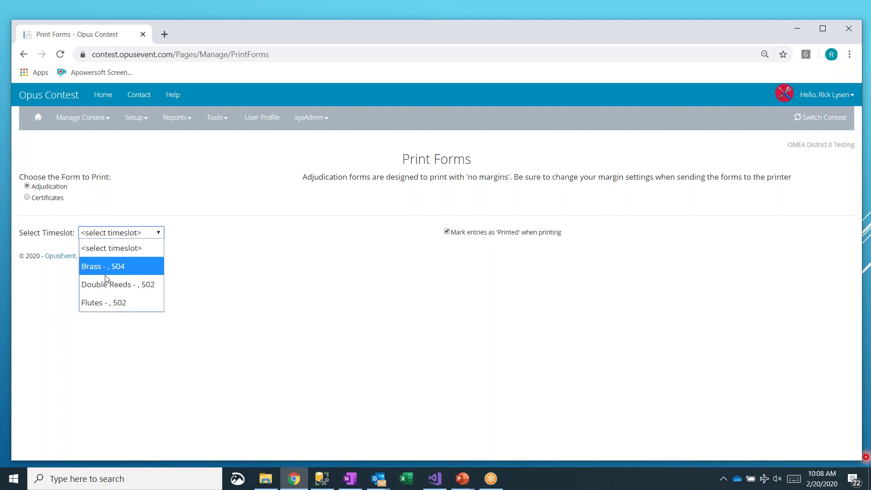
click(101, 303)
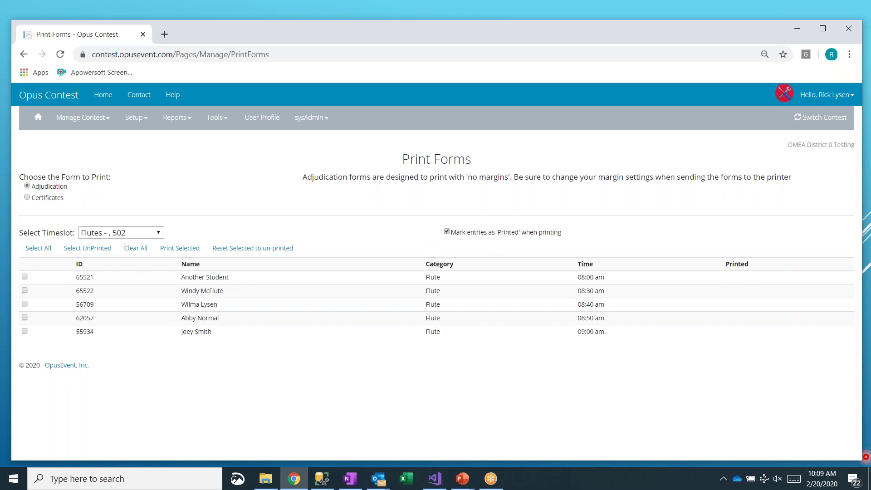
Print the 8:00 am flute entry's form to the Save as PDF destination
click(24, 277)
click(187, 249)
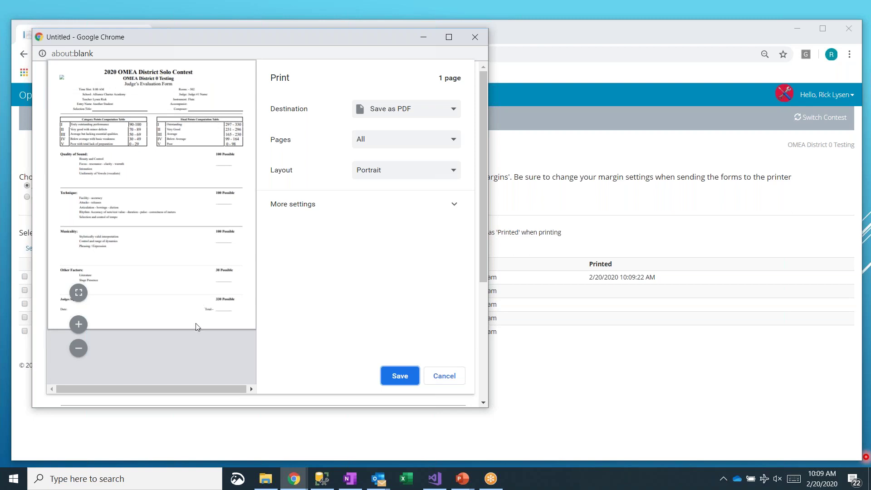
click(453, 109)
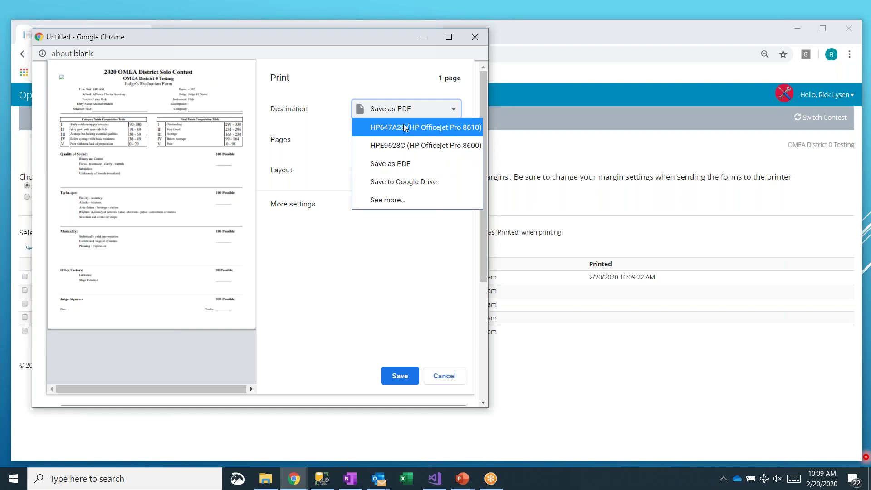
click(401, 163)
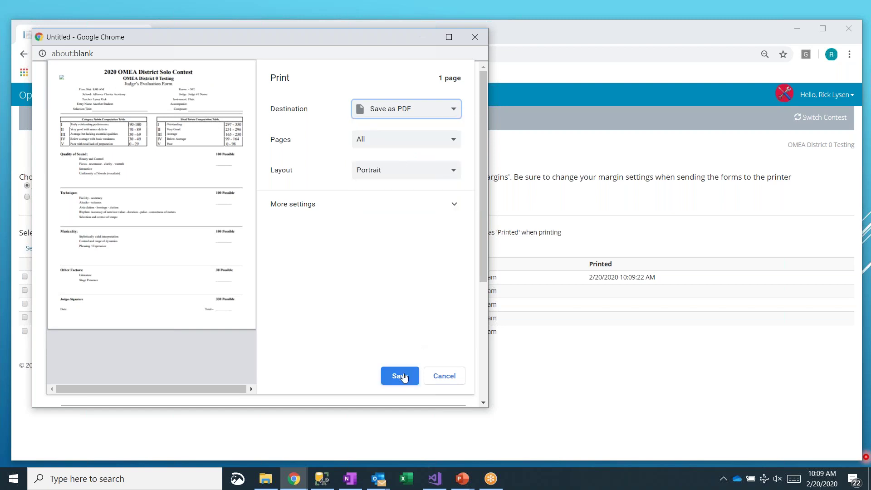
click(401, 376)
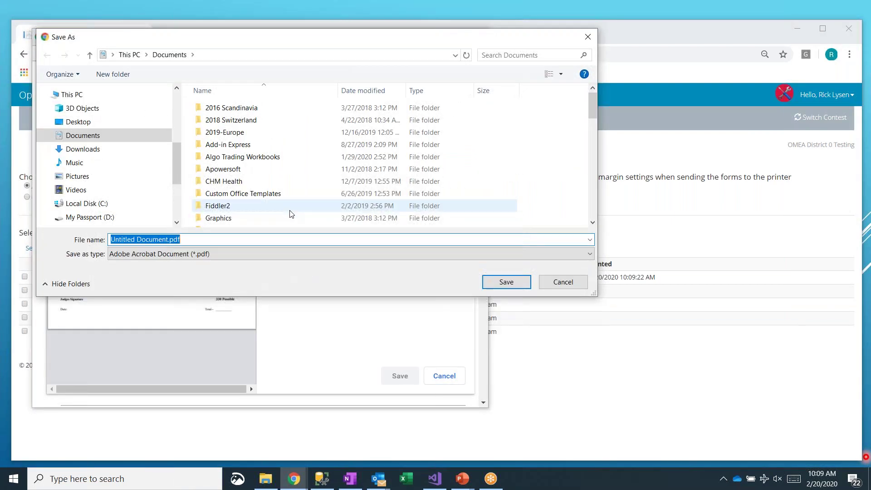
Save the PDF over AdjudicationTest.pdf, confirming the replacement
scroll(282, 195, down, 6)
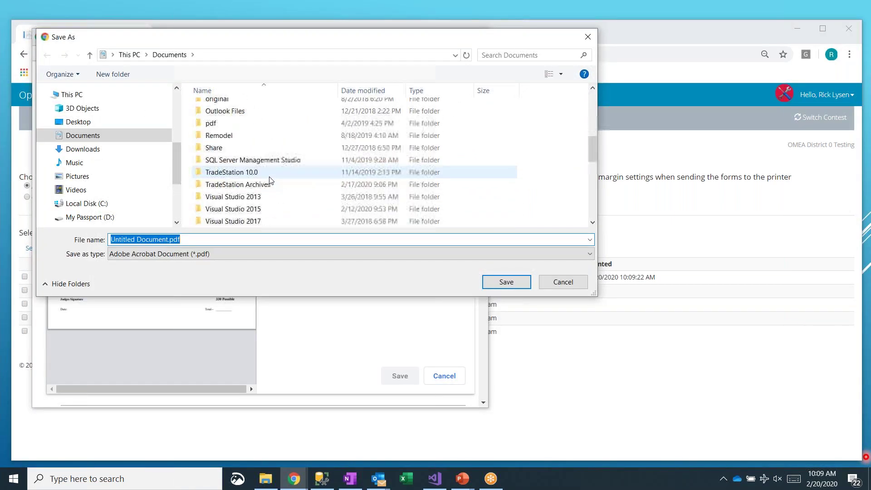
scroll(270, 181, down, 3)
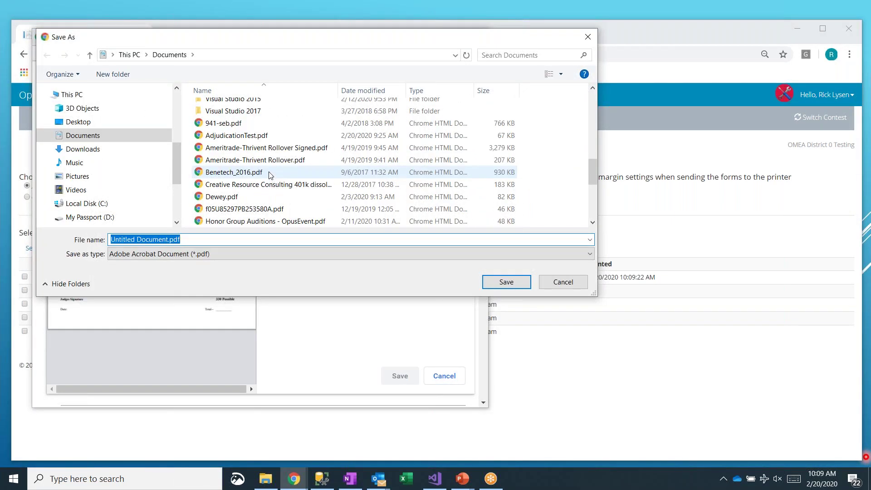
scroll(271, 179, up, 1)
click(267, 164)
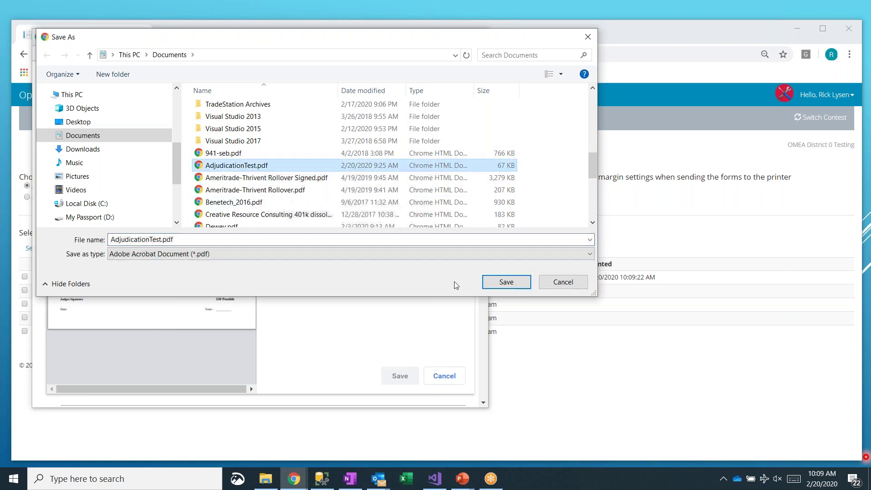
click(504, 283)
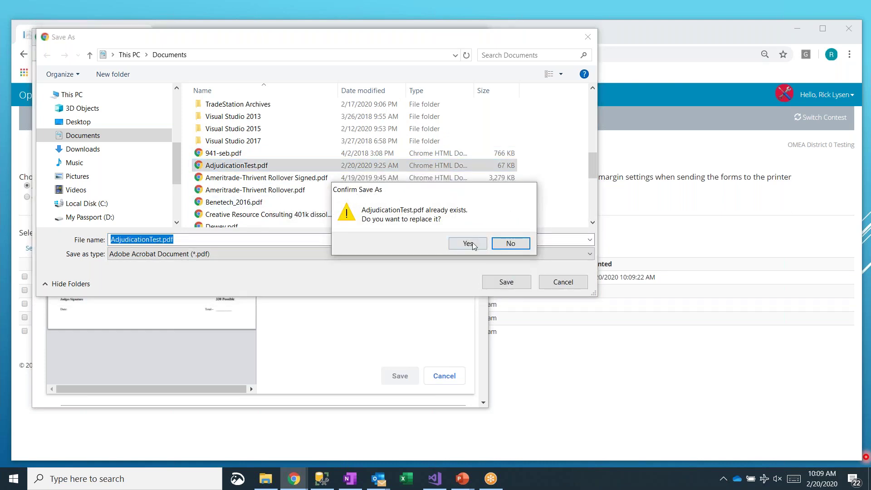
click(467, 243)
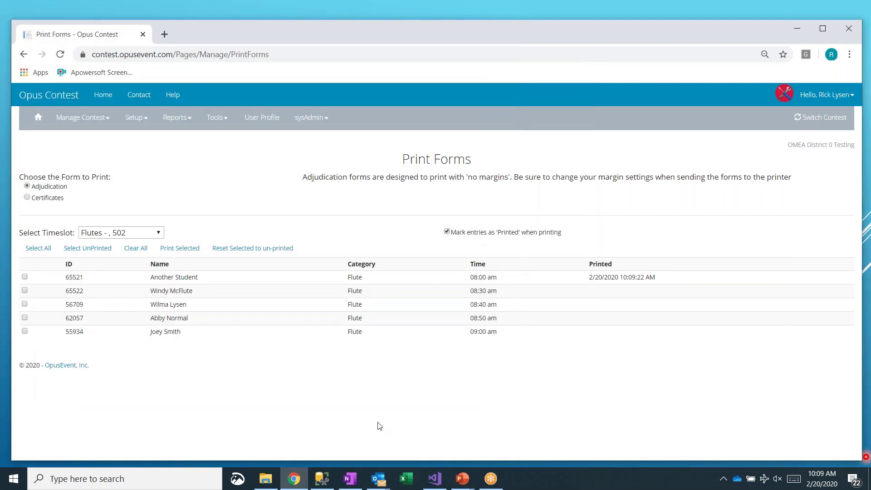
click(266, 479)
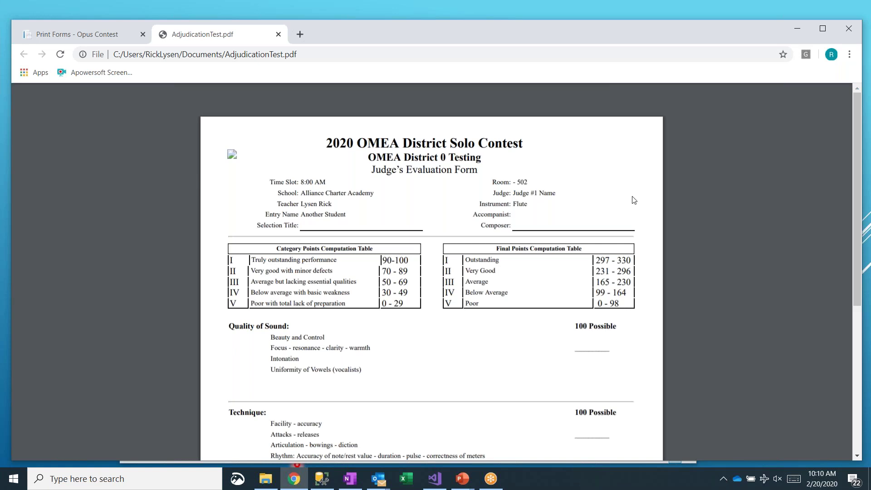
Review the PDF form's time slot details and Judge #1 Name field
scroll(667, 179, down, 6)
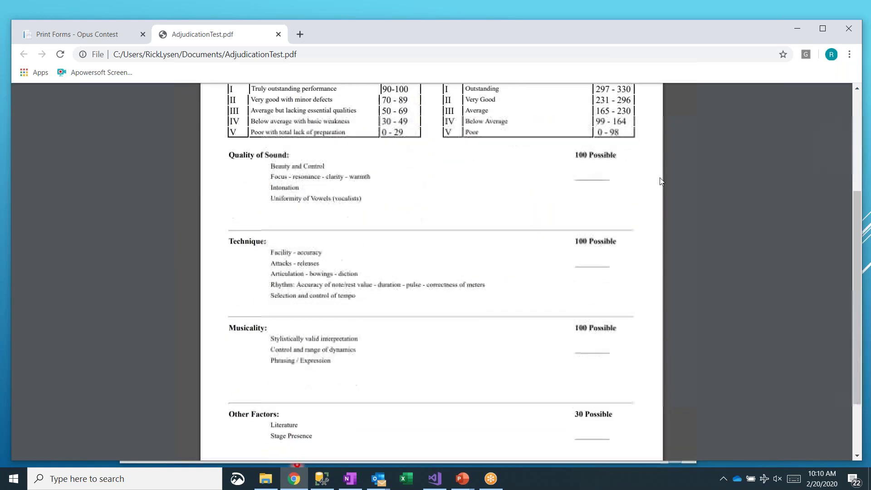
scroll(661, 181, up, 6)
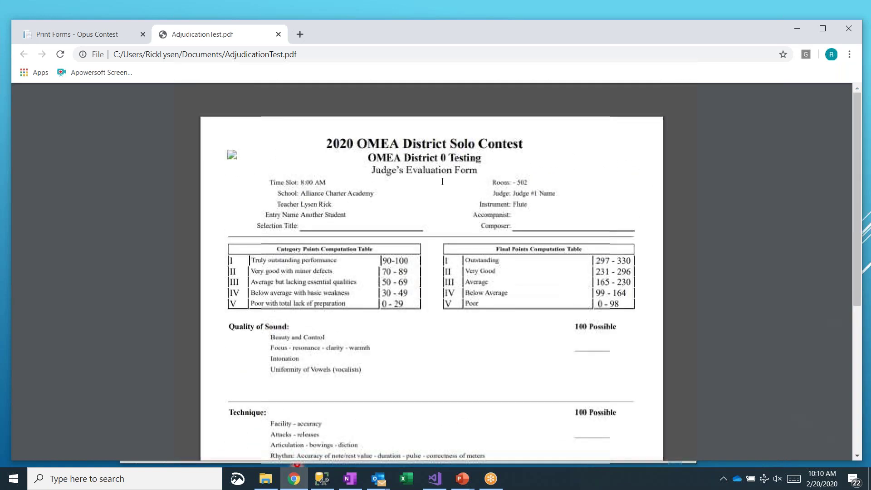
drag(300, 180, 389, 193)
click(513, 187)
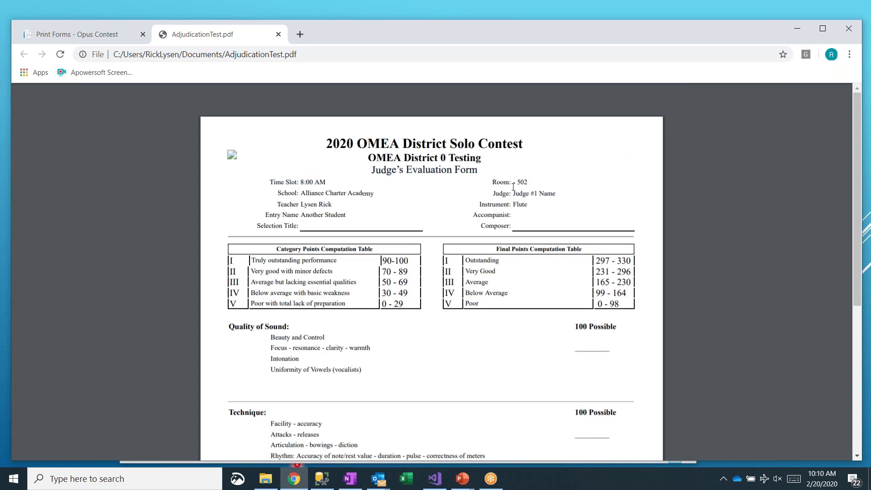
drag(554, 196, 514, 196)
click(488, 211)
Scroll through the rest of the form and return to the Print Forms tab
scroll(324, 210, down, 1)
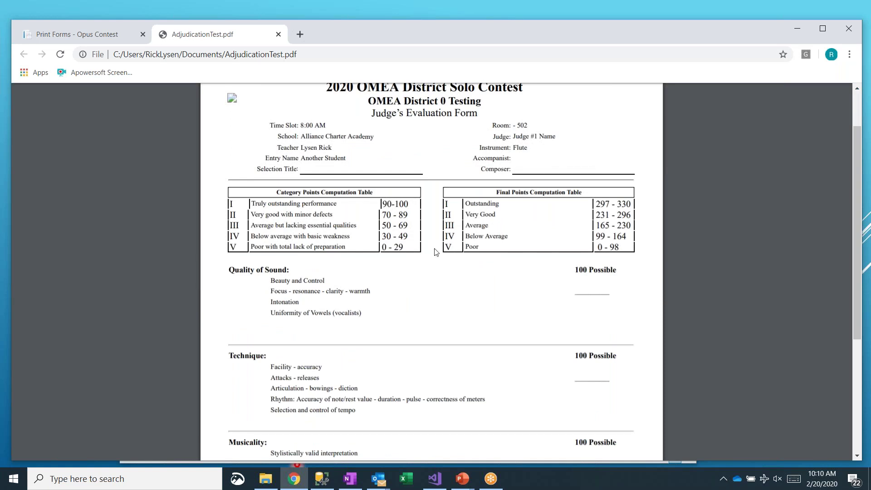
scroll(434, 253, down, 2)
scroll(420, 216, down, 2)
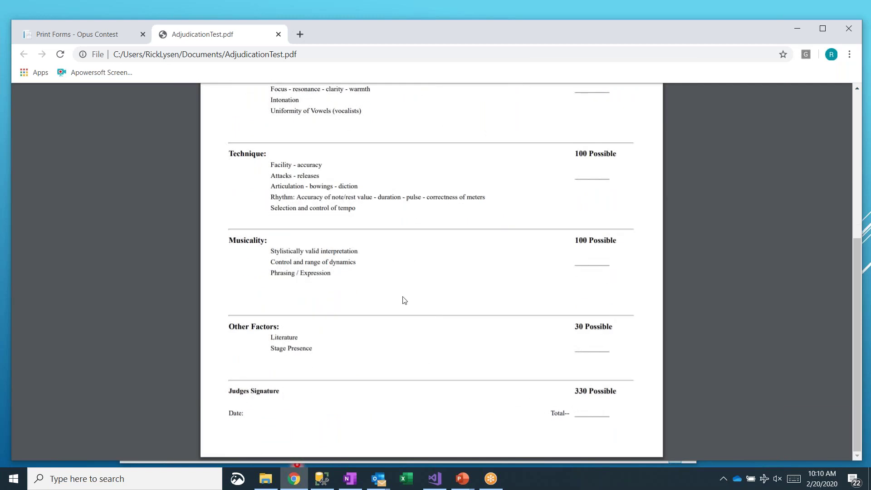
scroll(395, 282, up, 5)
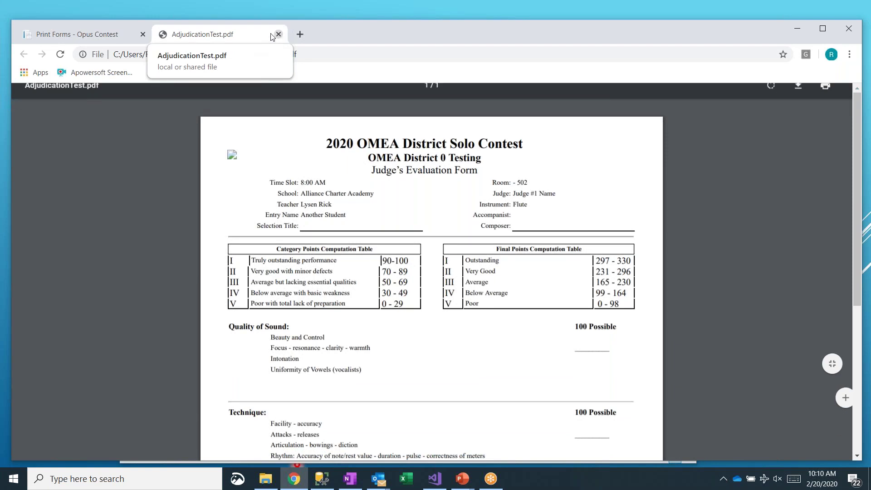
click(110, 39)
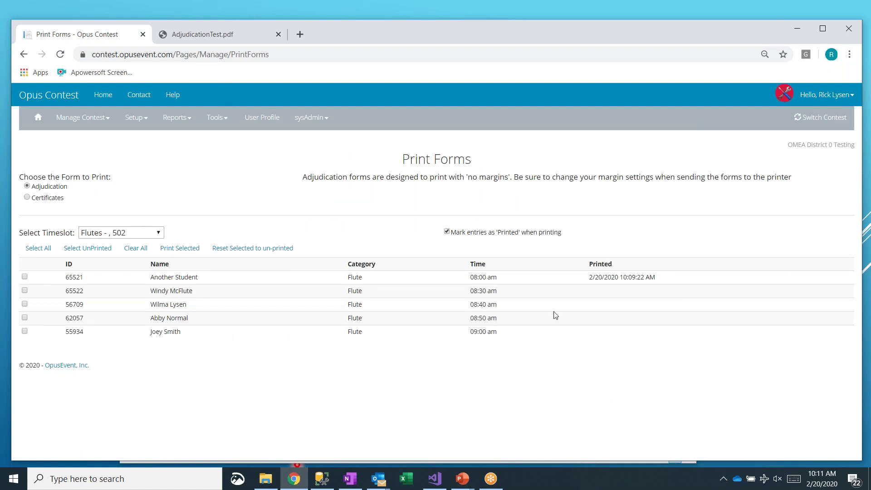
Check the first entry's Printed date and select the four unprinted flute entries
drag(669, 279, 586, 278)
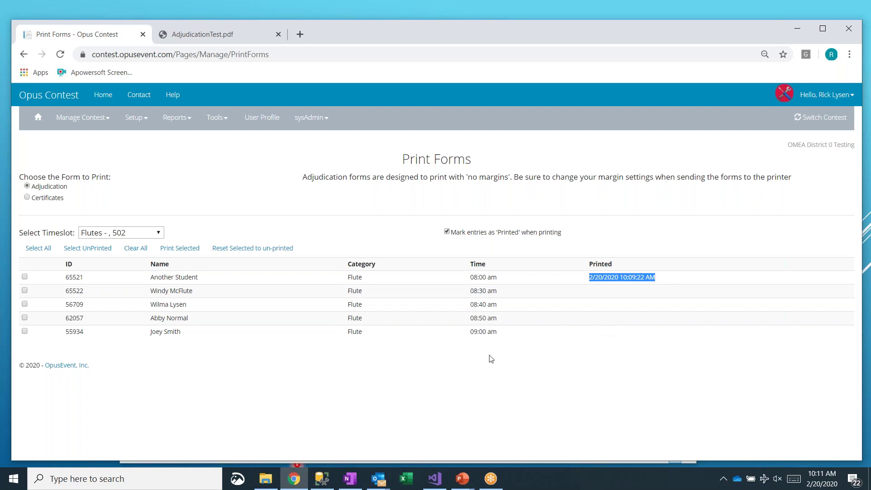
click(117, 369)
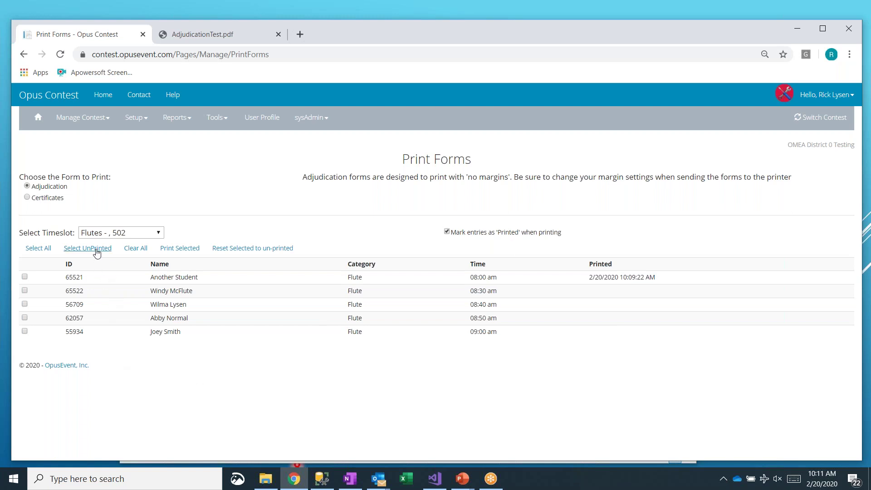
click(97, 251)
click(142, 252)
click(99, 253)
Preview the four-page form for those entries and cancel without saving
click(168, 248)
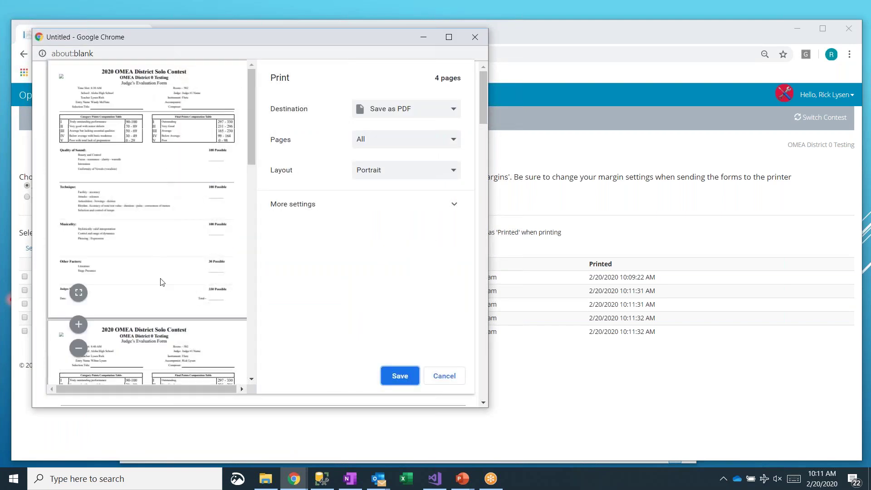
scroll(153, 258, down, 5)
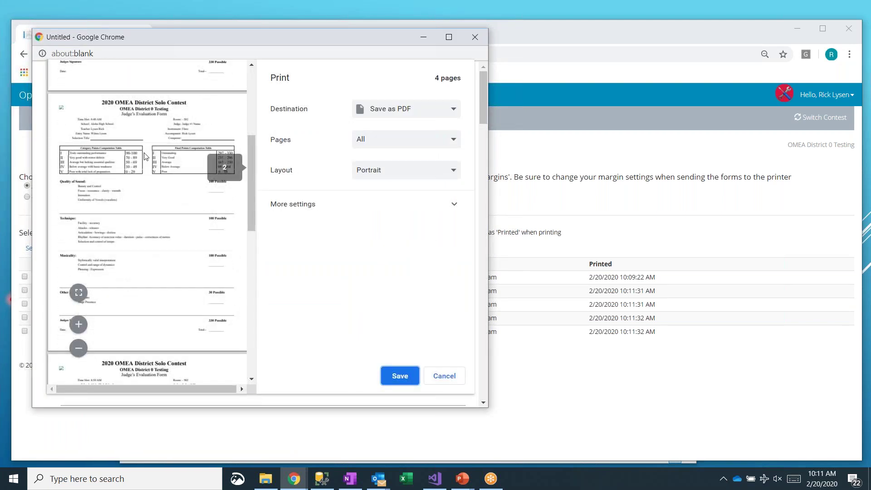
scroll(145, 248, down, 5)
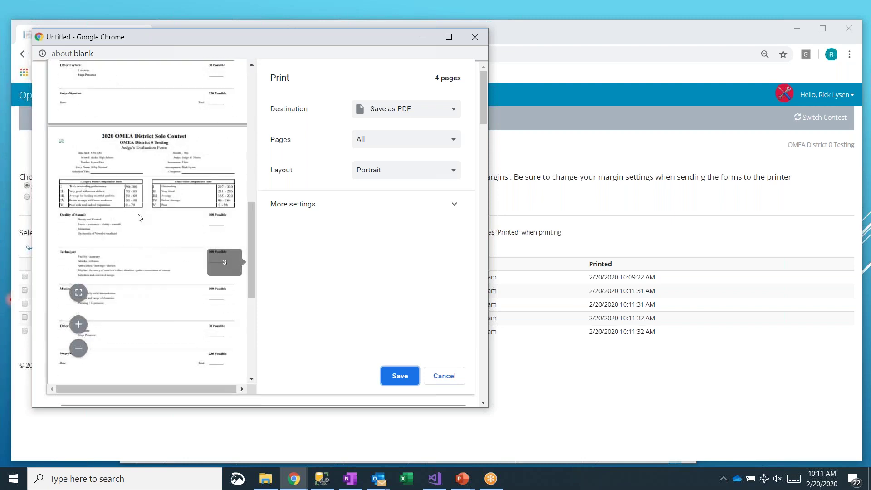
scroll(148, 236, down, 5)
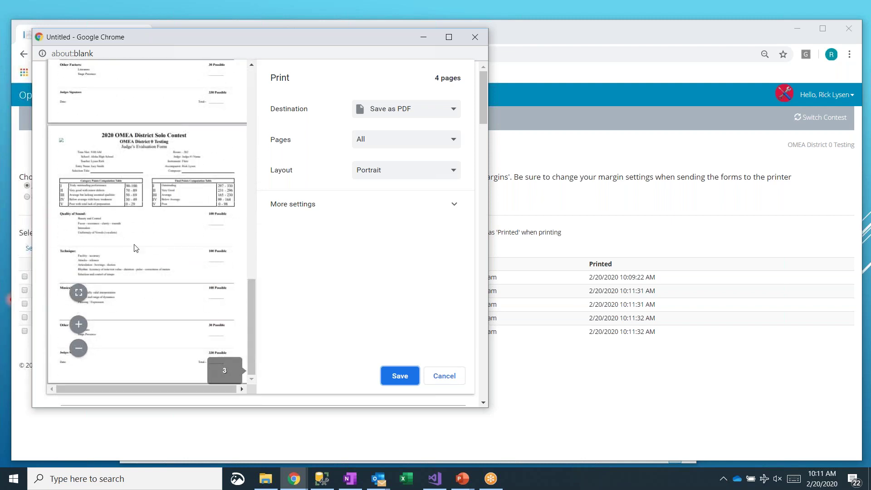
scroll(121, 150, up, 2)
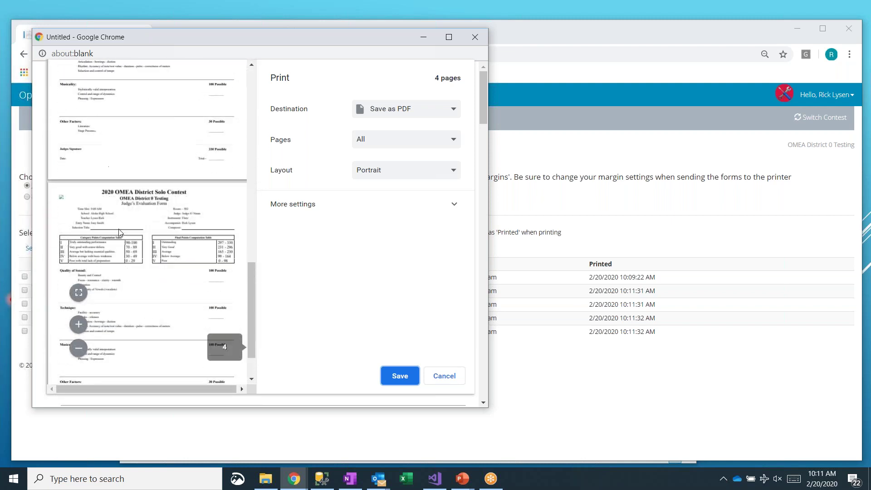
scroll(129, 173, up, 5)
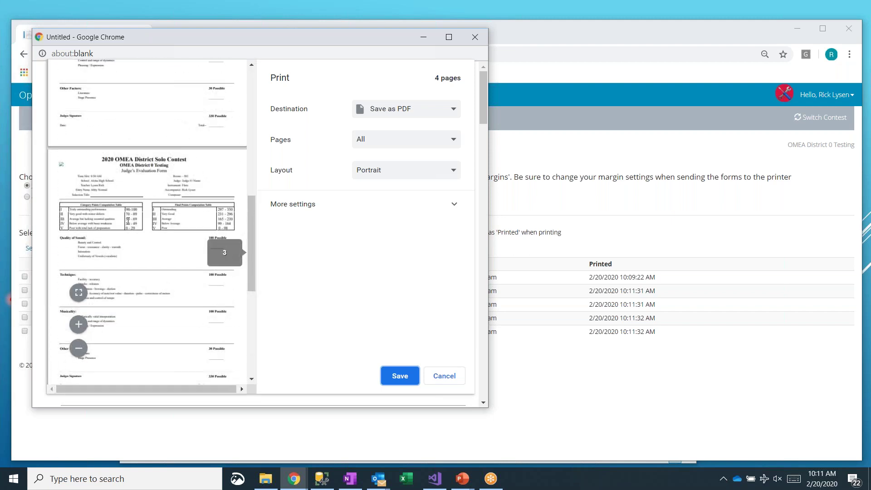
scroll(124, 217, up, 5)
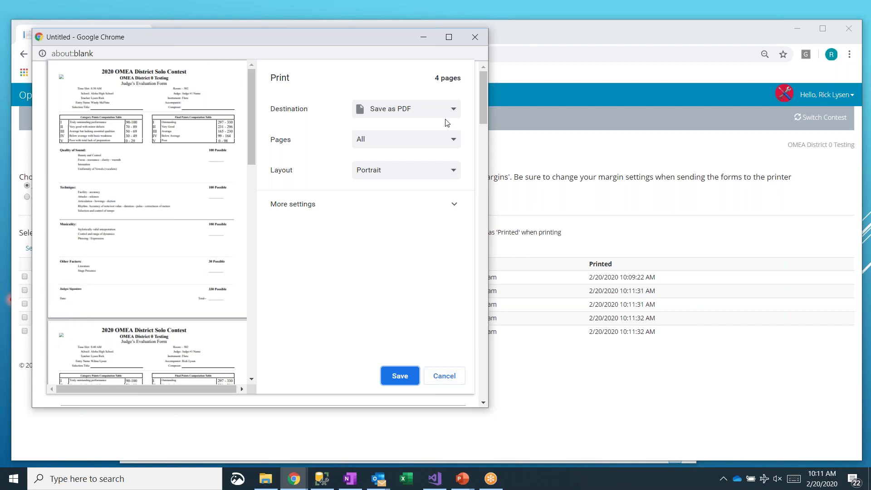
click(445, 377)
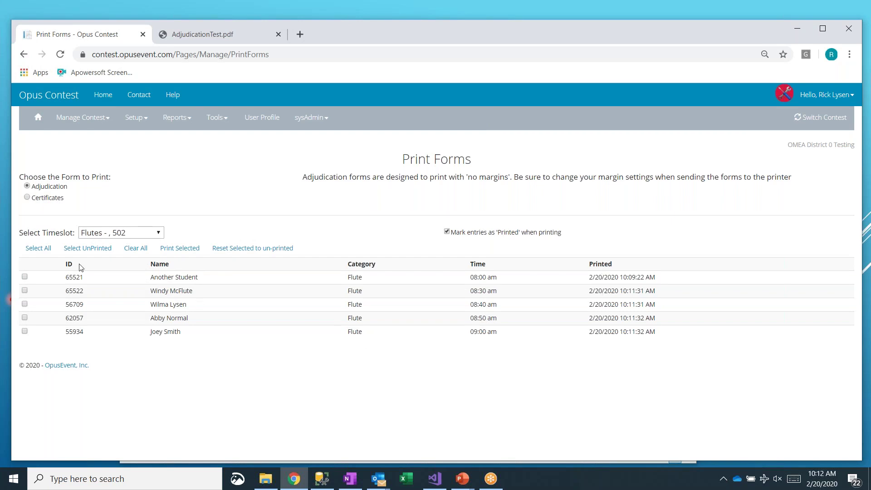
Reset all five Flutes entries to un-printed, then preview and cancel forms for 65521 and 65522
click(37, 248)
click(267, 249)
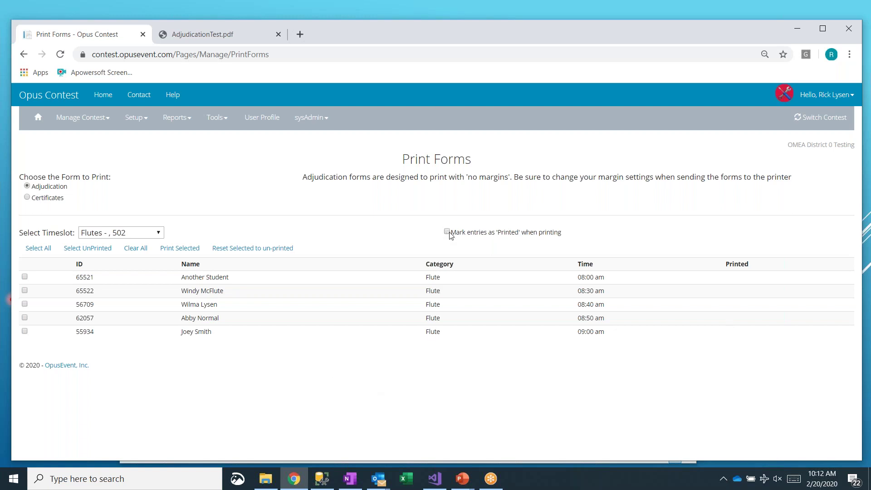
click(25, 278)
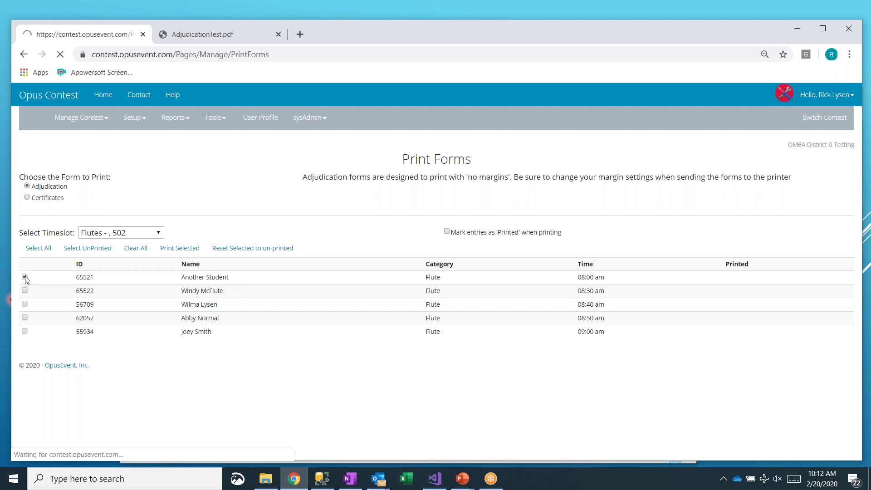
click(25, 290)
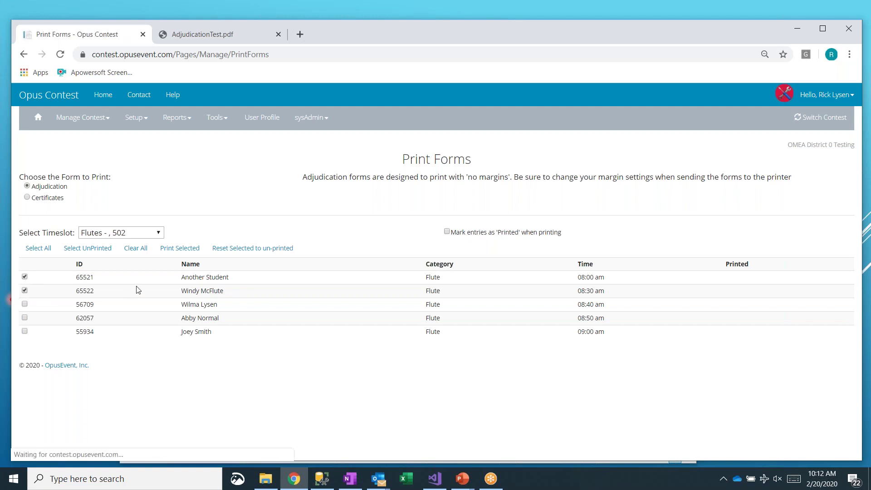
click(166, 249)
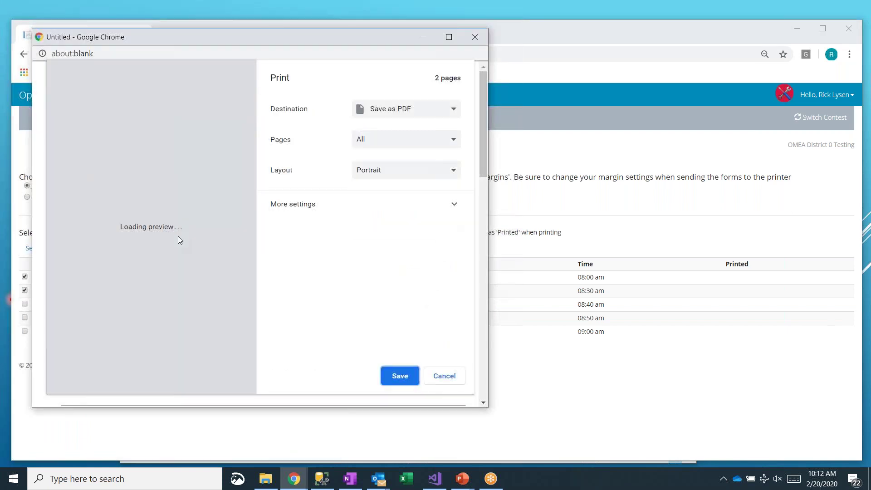
scroll(166, 216, down, 6)
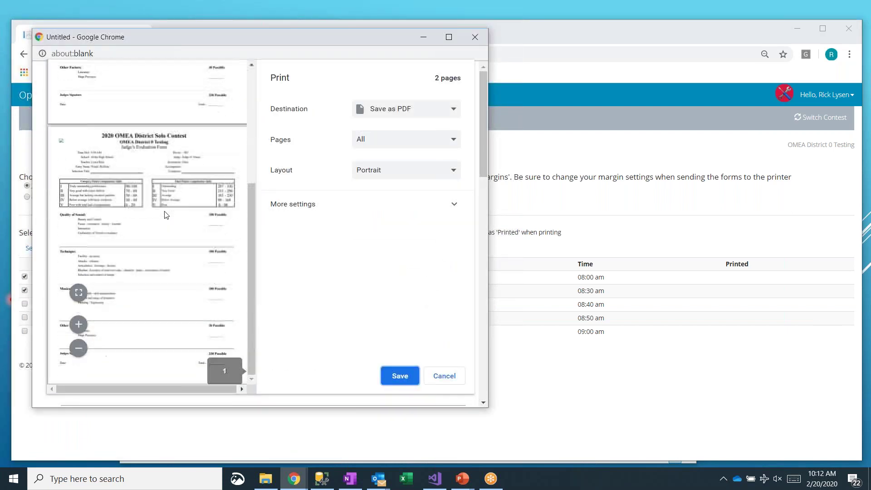
scroll(164, 212, up, 5)
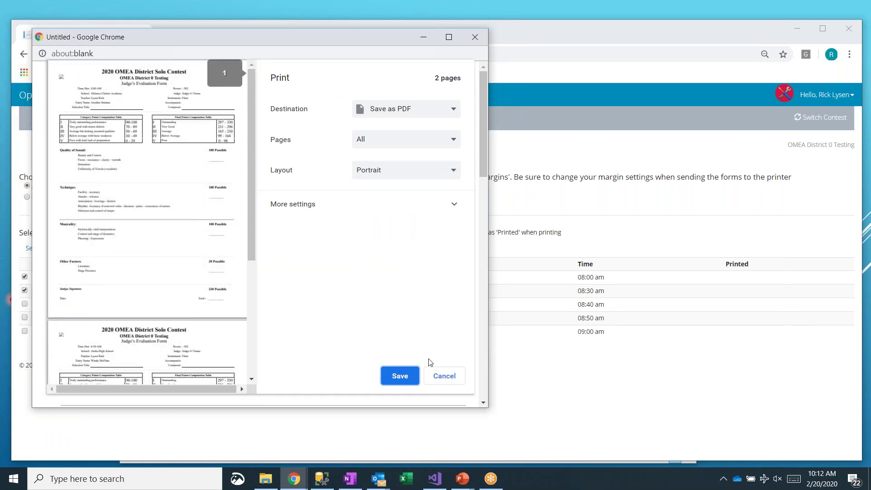
click(449, 378)
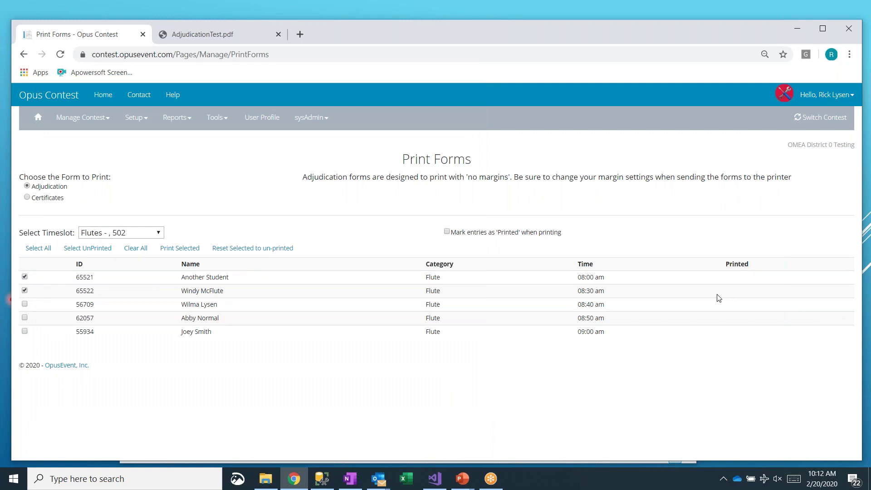
click(25, 291)
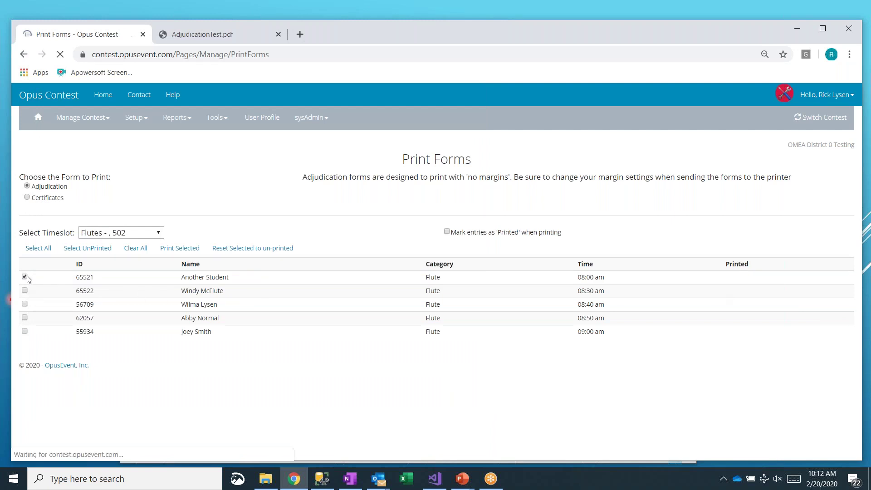
Switch to the Double Reeds timeslot, tick Bassoon entry 56713 and preview its form
click(158, 233)
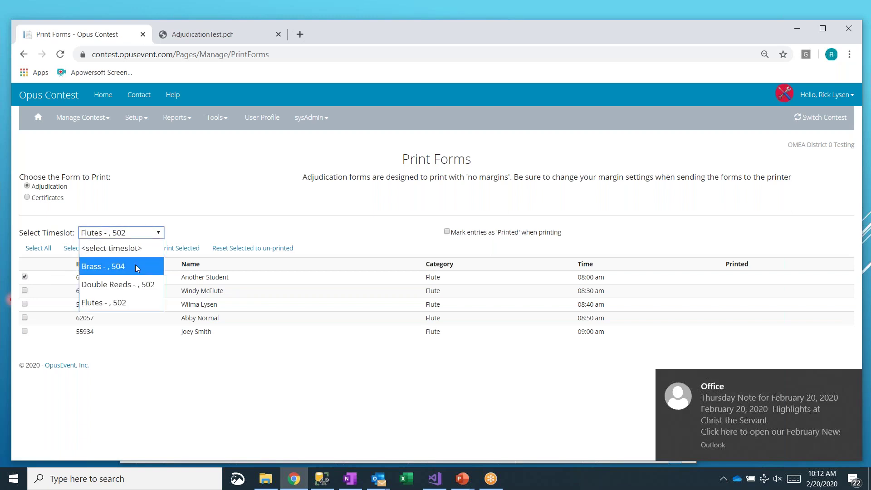
click(134, 285)
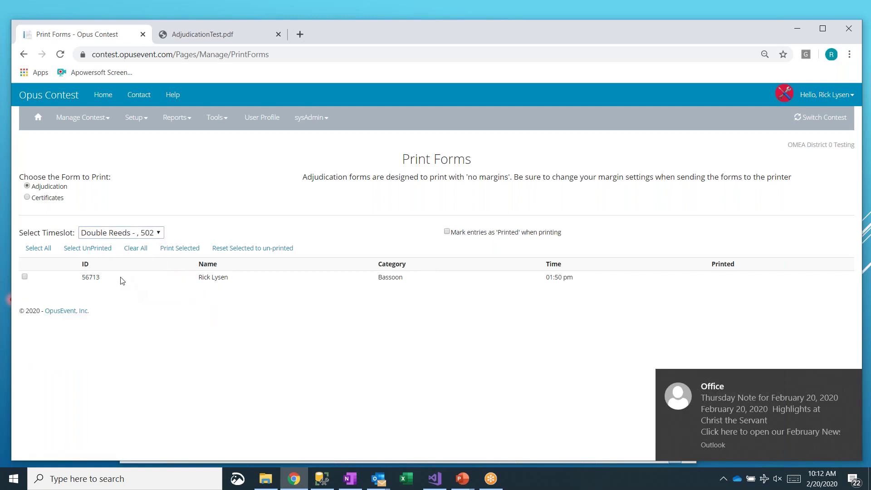
click(24, 277)
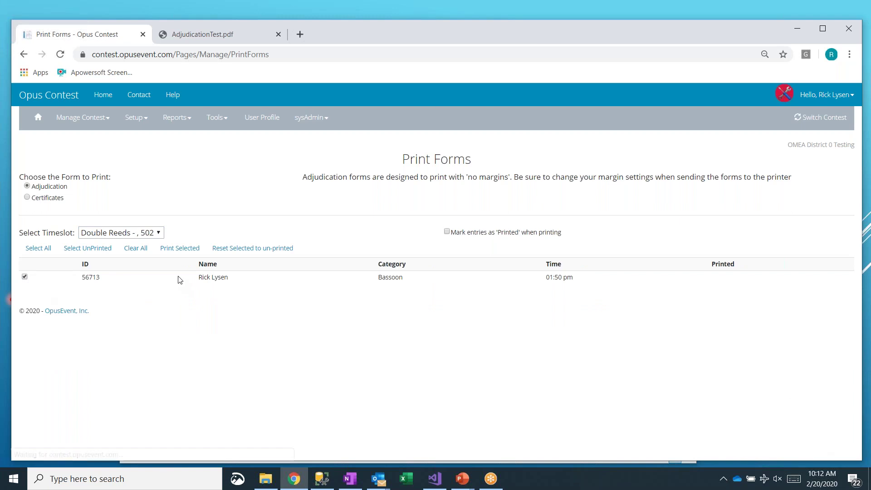
click(177, 255)
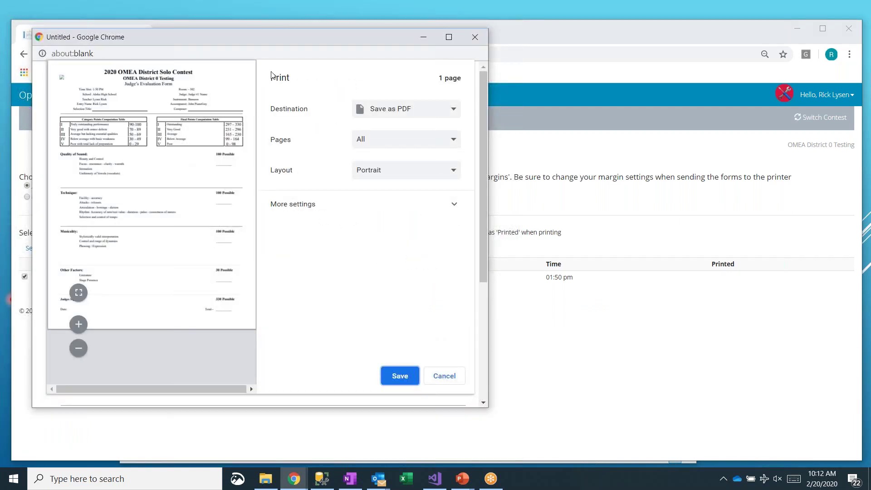
Maximize the one-page preview, check the room number and accompanist, then cancel without printing
double_click(278, 37)
ctrl+scroll(230, 195, up, 5)
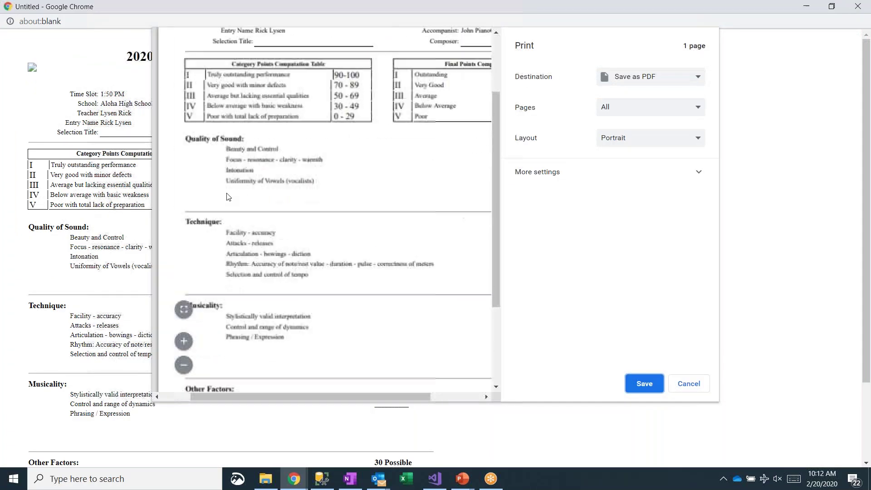
scroll(245, 200, up, 3)
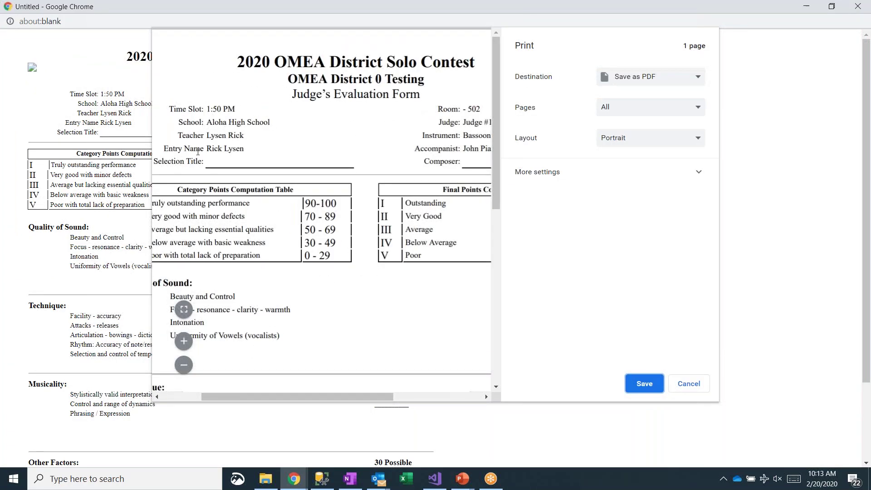
drag(293, 397, 383, 393)
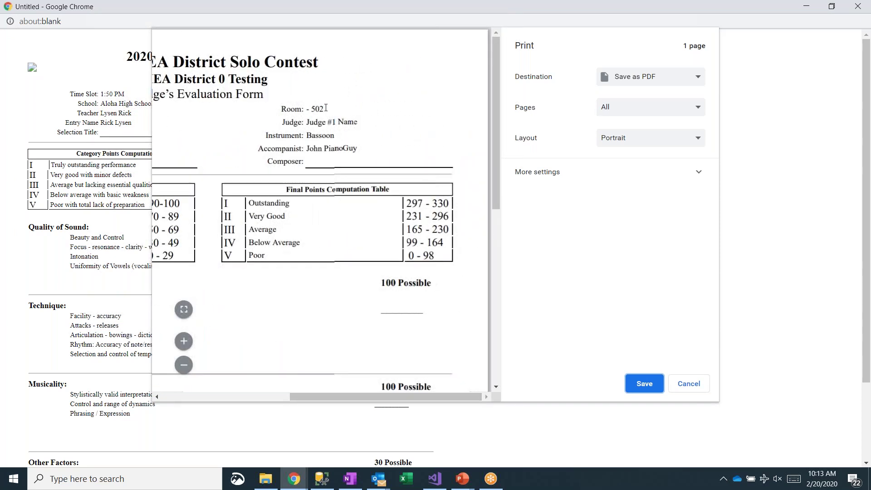
drag(325, 108, 280, 109)
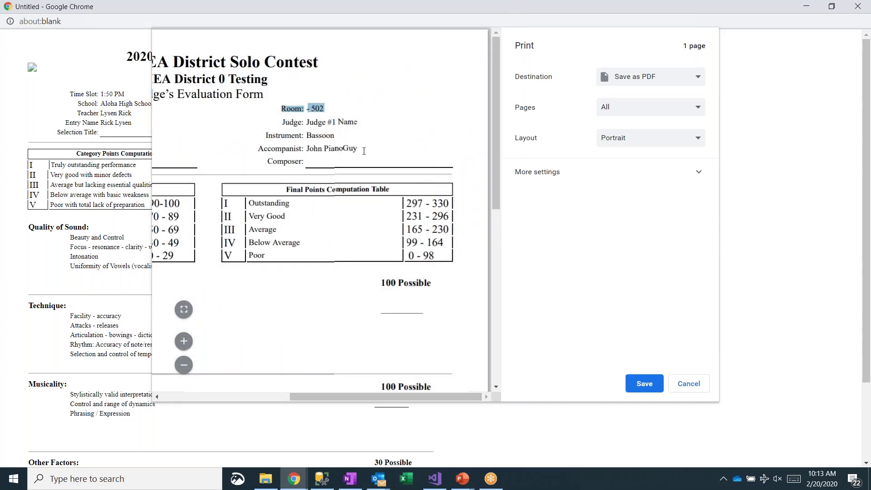
drag(358, 149, 306, 146)
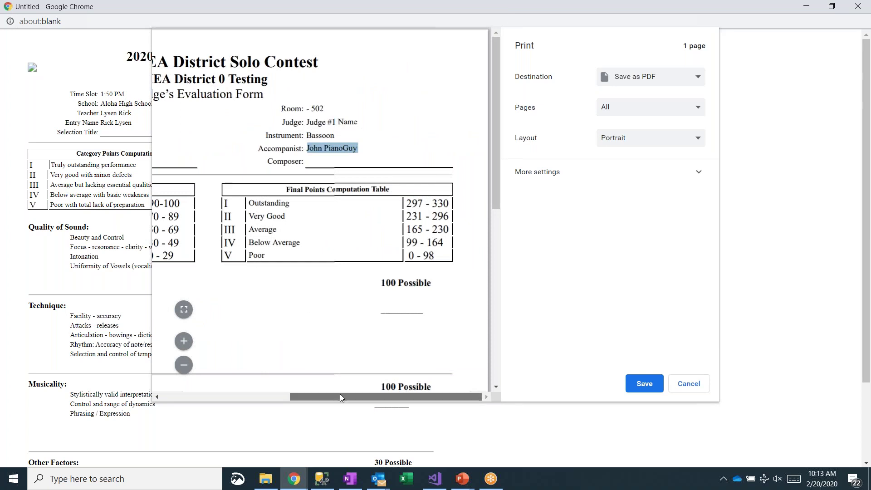
drag(339, 394, 182, 397)
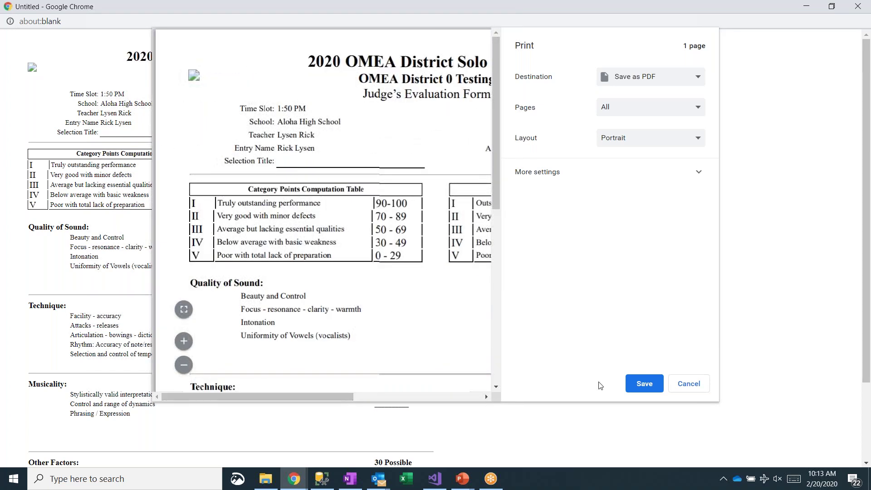
click(685, 384)
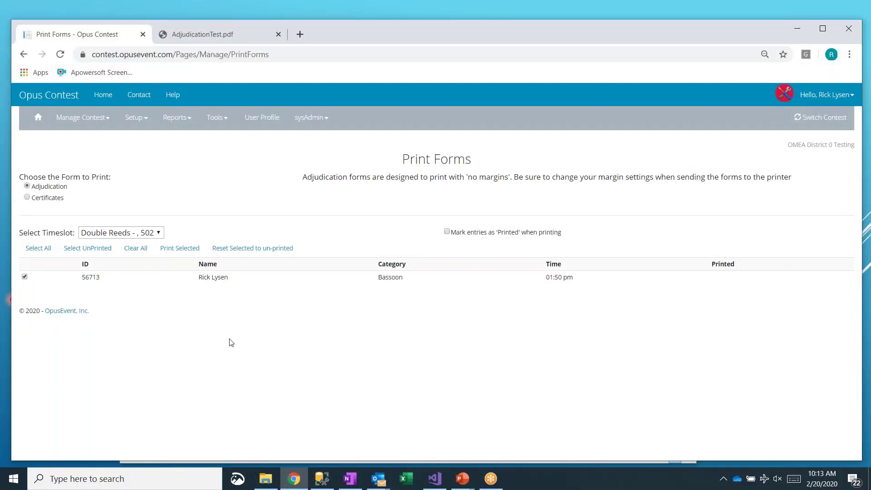
Untick the Bassoon entry, switch through Brass back to Flutes, then return to Contest Home
click(25, 277)
click(119, 231)
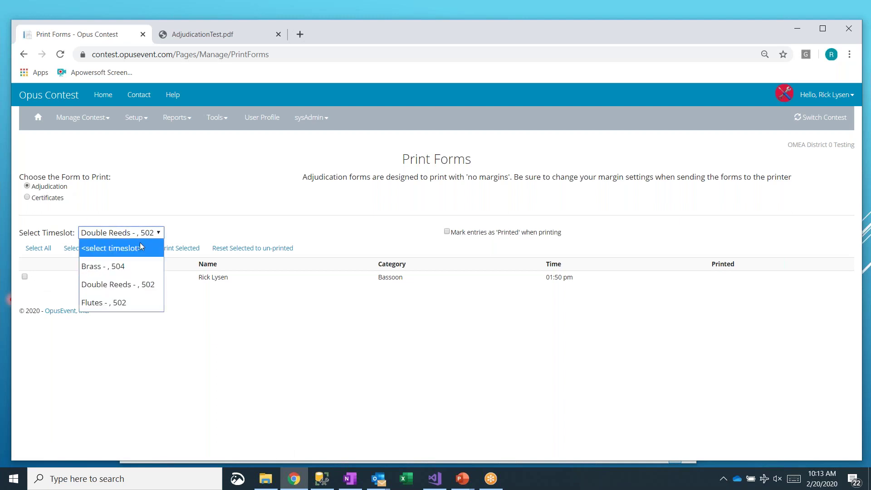
click(125, 267)
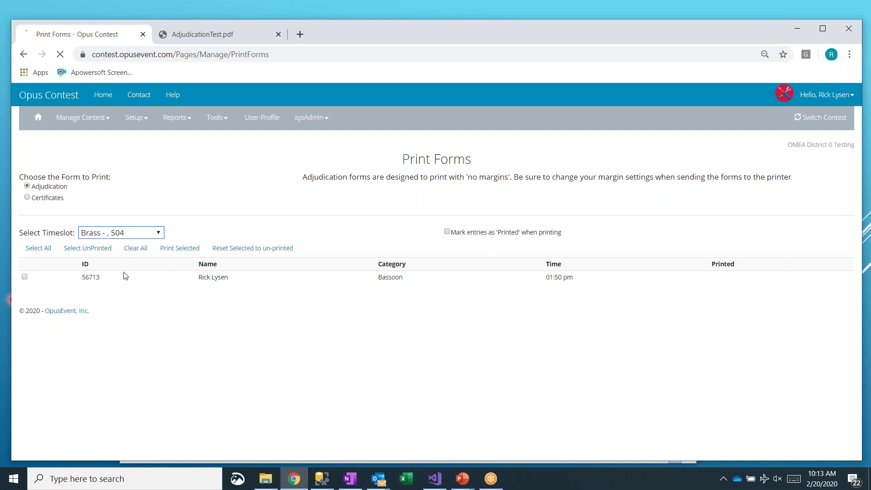
click(135, 234)
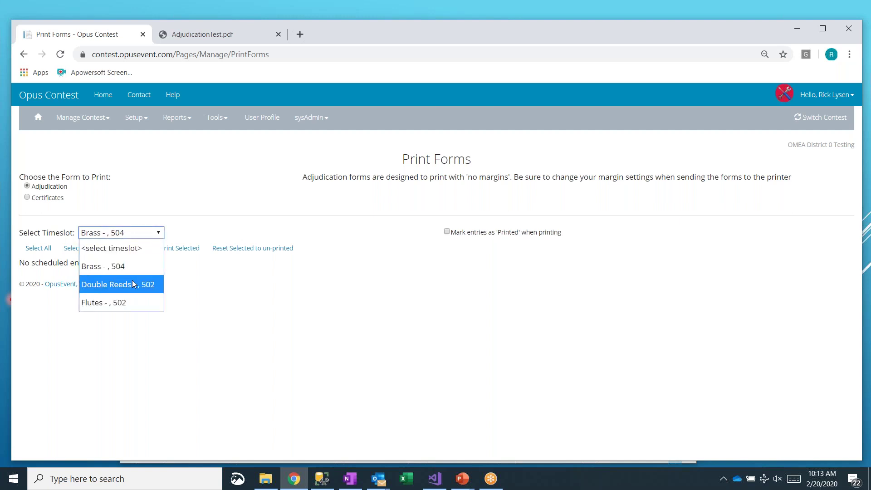
click(126, 303)
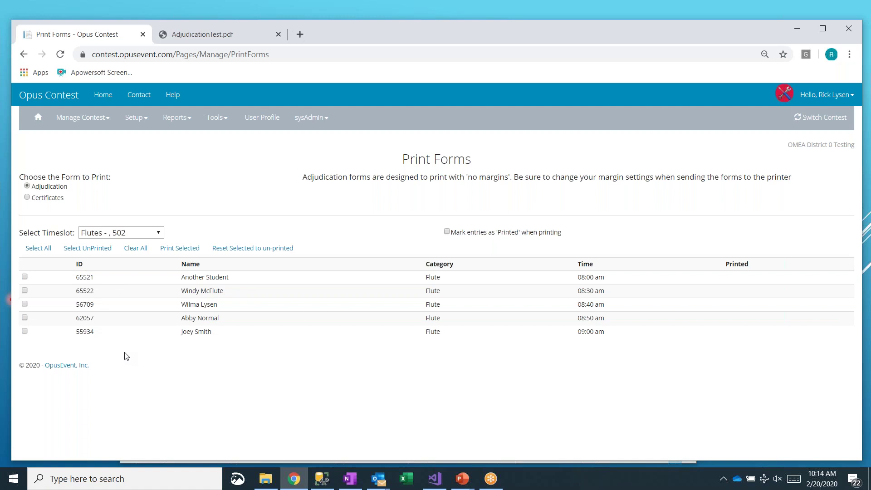
click(39, 124)
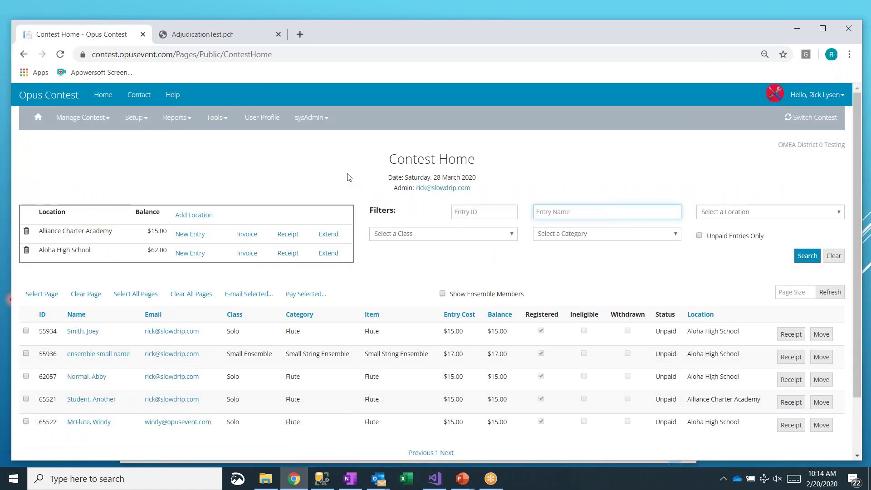